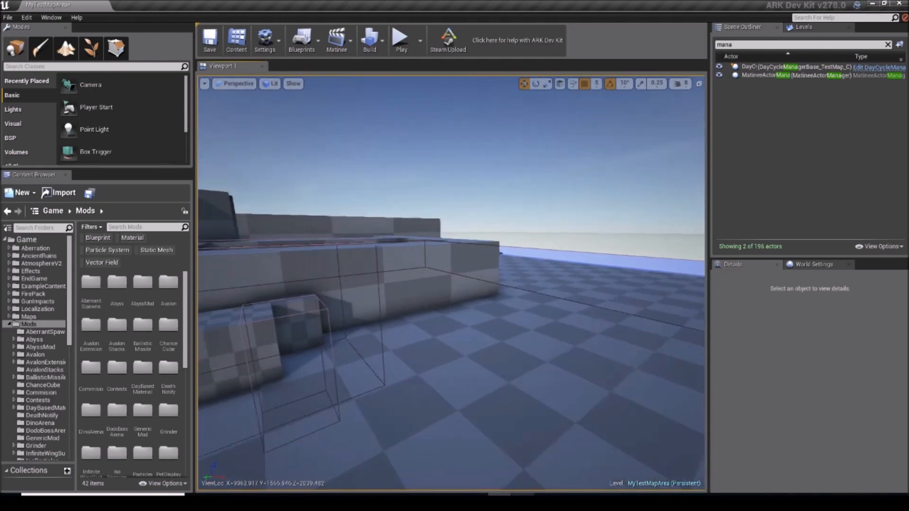
Step: Search the whole Game folder for "manager" and look through the results for the boss arena manager blueprints
key("w")
right_click_drag(451, 284, 575, 293)
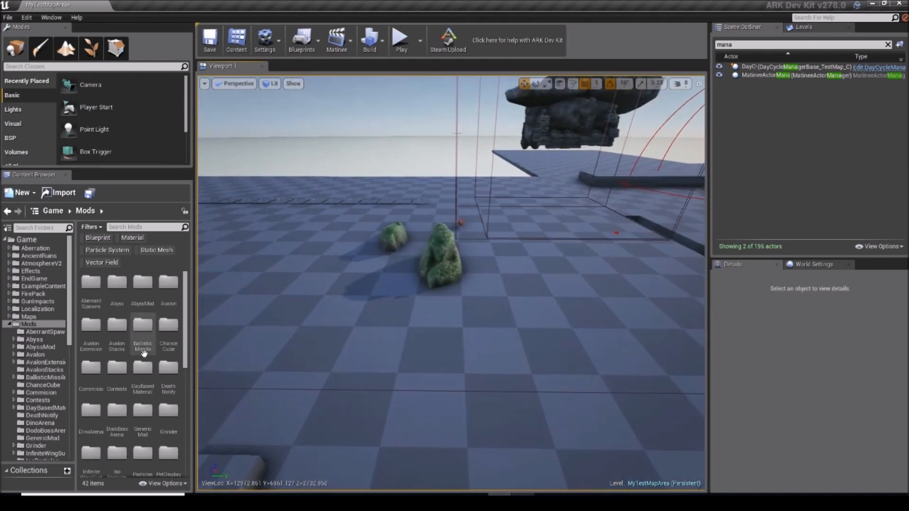
left_click(50, 212)
right_click_drag(378, 275, 390, 275)
key("w")
right_click_drag(451, 284, 639, 279)
key("w")
key("w")
key("s")
key("w")
right_click_drag(377, 223, 544, 279)
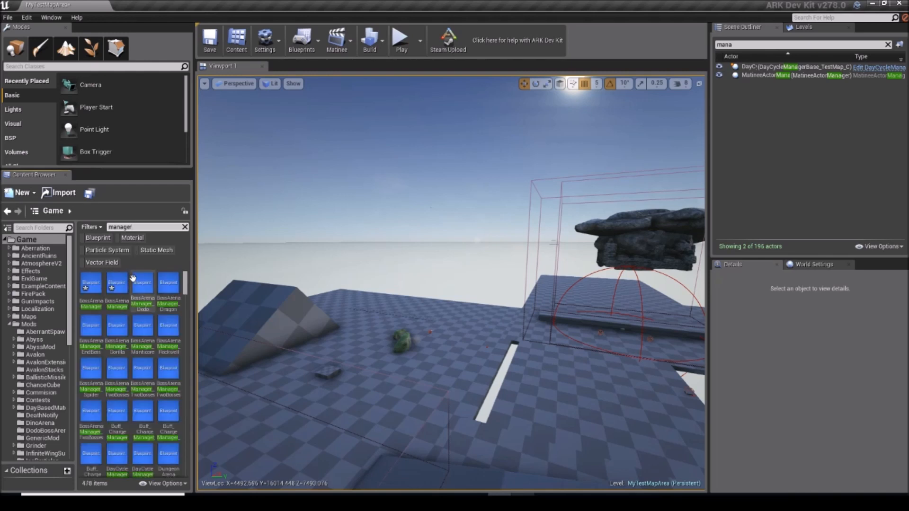
scroll(170, 309, "down", 3)
scroll(170, 309, "down", 1)
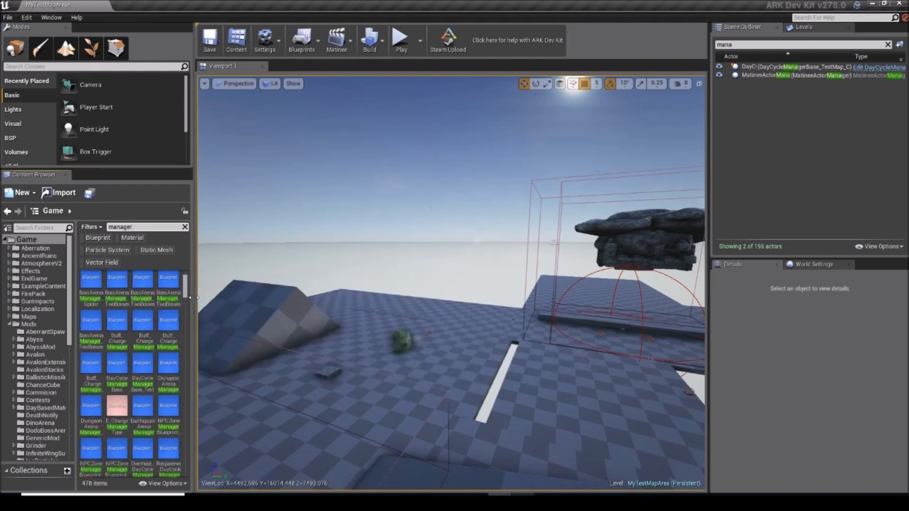
left_click_drag(188, 297, 186, 269)
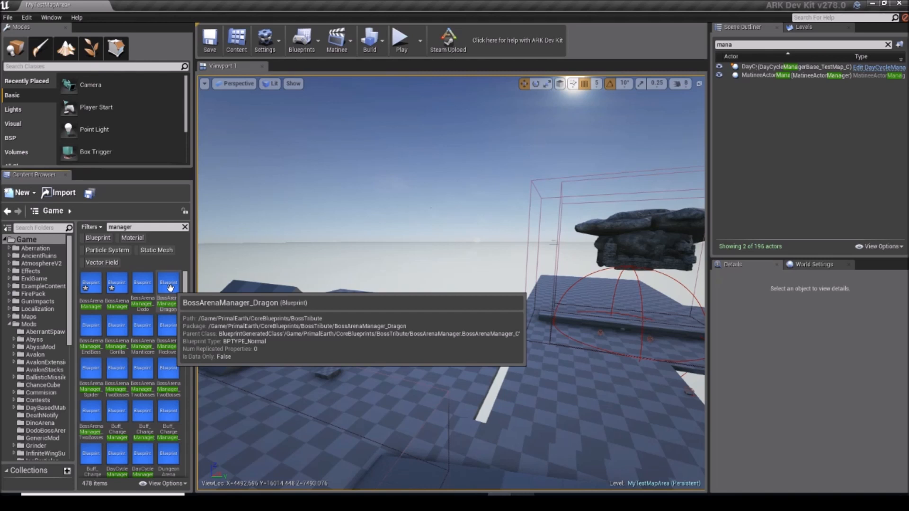
Step: Create a new folder named OceanBoss inside the Mods folder
right_click(42, 325)
left_click(52, 337)
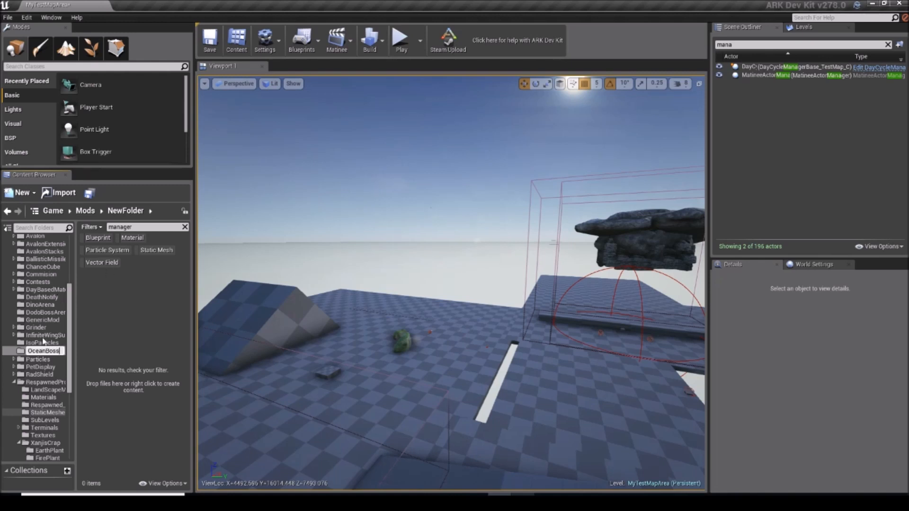
key("Return")
Step: Copy the BossArenaManager_Dragon blueprint from the Game folder's search results into the OceanBoss folder
left_click_drag(69, 294, 74, 243)
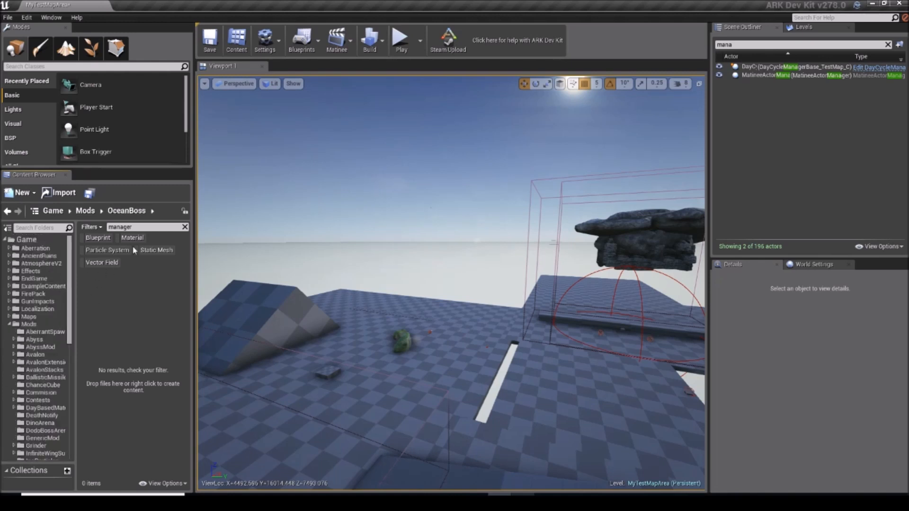
left_click(49, 240)
left_click_drag(168, 286, 54, 364)
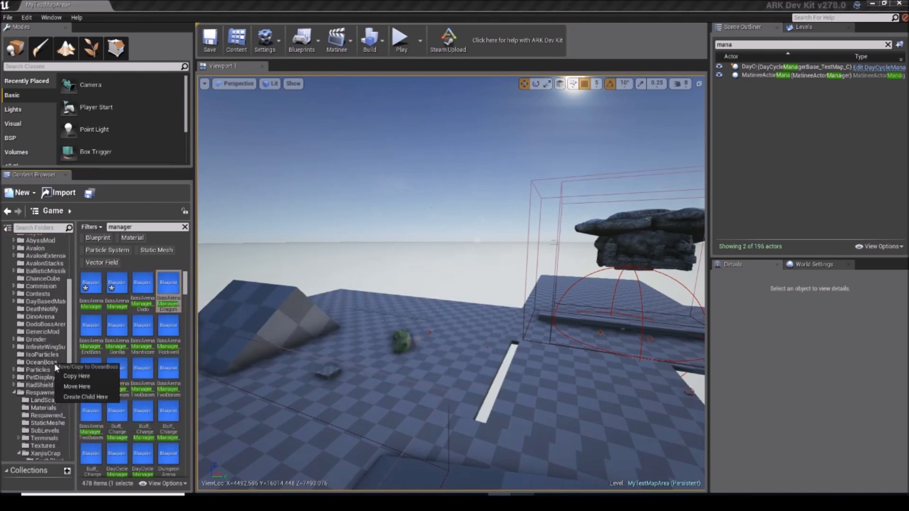
left_click(64, 375)
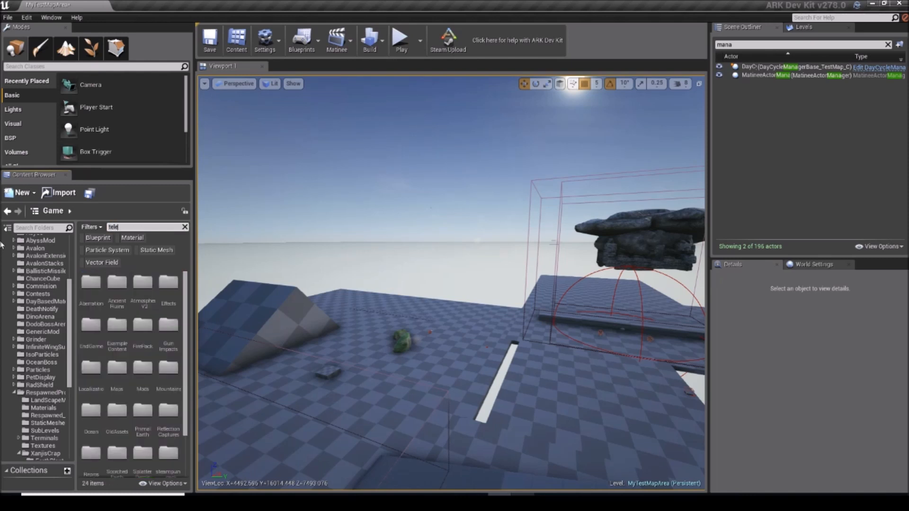
Step: Search the Game folder for "teleporter dragon" and copy the BossTeleporter_Dragon blueprint into the OceanBoss folder
type("porter dragon")
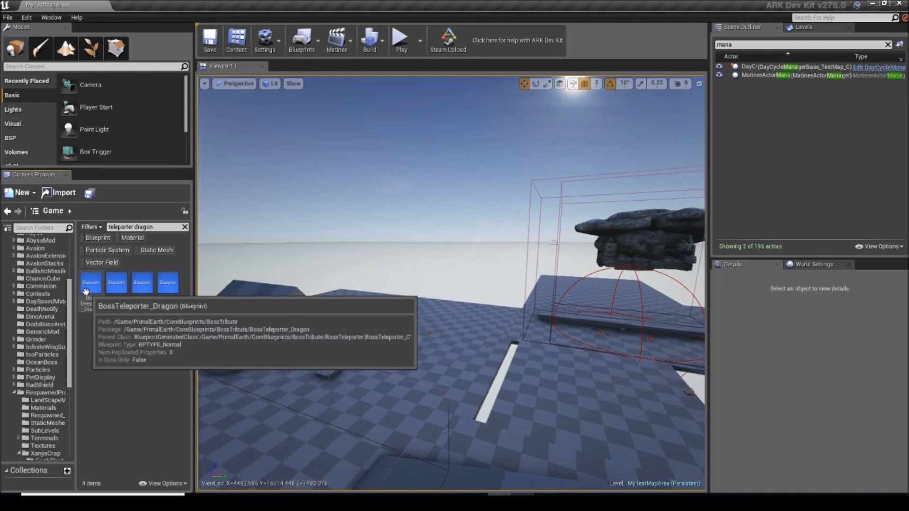
right_click_drag(303, 303, 336, 299)
key("w")
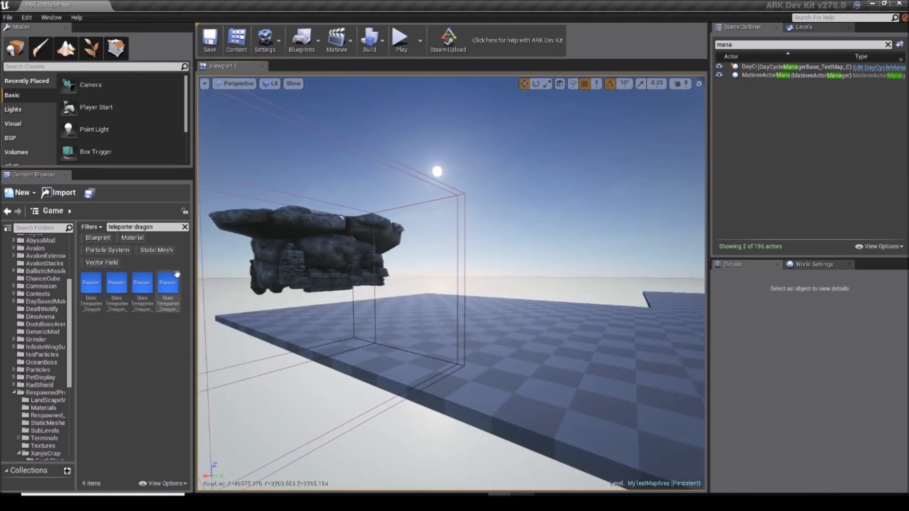
left_click_drag(93, 284, 48, 364)
left_click(61, 373)
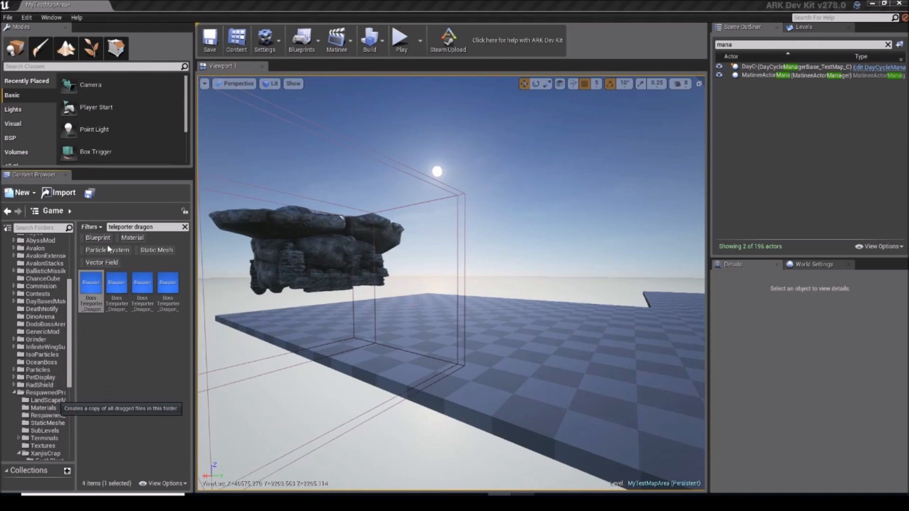
key("w")
right_click_drag(303, 341, 343, 355)
key("w")
key("s")
key("w")
key("w")
key("w")
key("w")
key("s")
right_click_drag(284, 273, 341, 276)
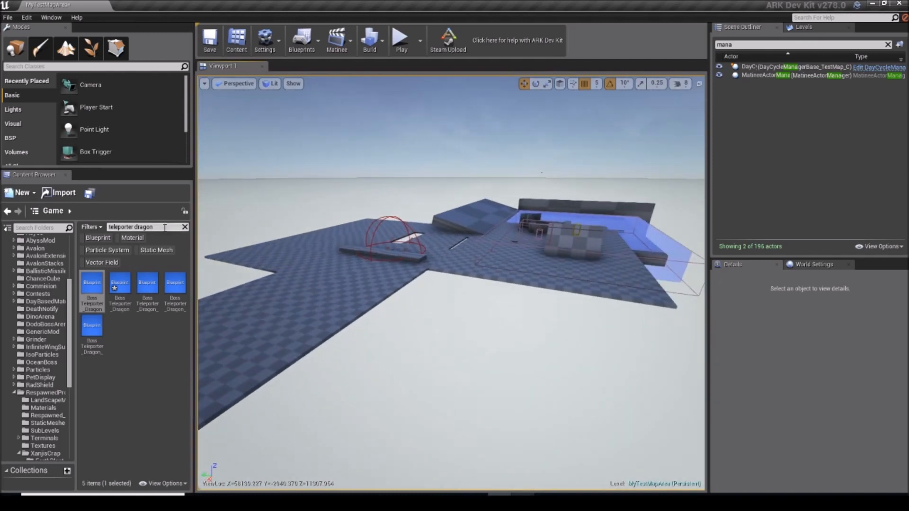
Step: Clear the "teleporter dragon" search and return to the top of the Game folder tree
left_click_drag(165, 228, 52, 241)
key("BackSpace")
right_click_drag(332, 275, 289, 248)
key("w")
key("w")
key("w")
right_click_drag(411, 253, 360, 279)
key("w")
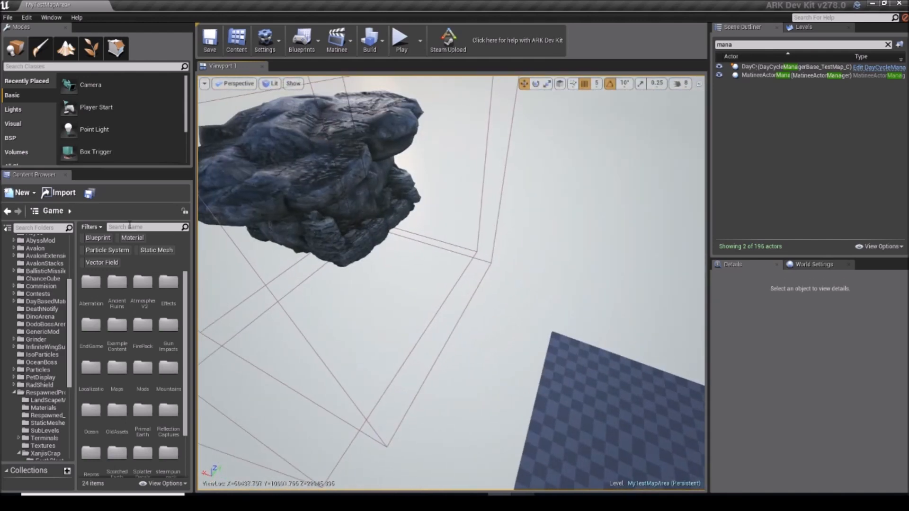
scroll(61, 288, "up", 5)
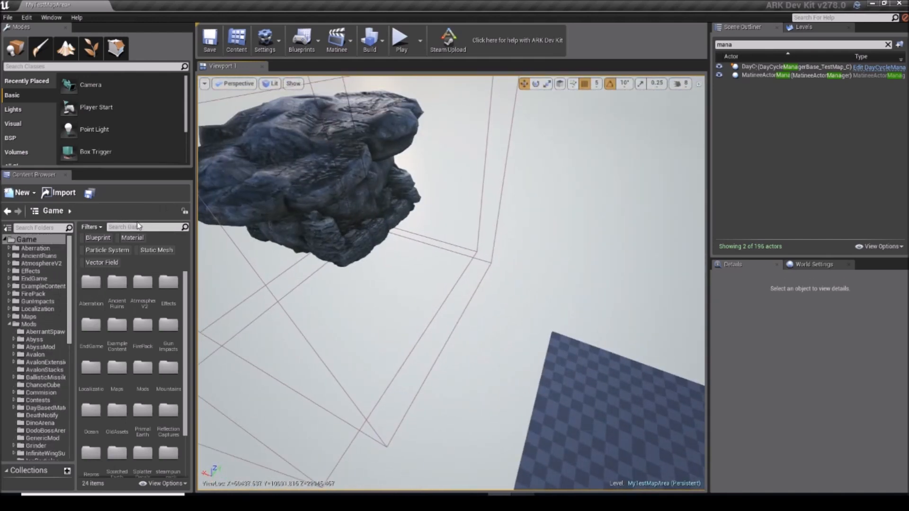
Step: Search for "primalitem dragon" and copy the easy dragon boss tribute item blueprint into the OceanBoss folder
right_click_drag(362, 237, 377, 152)
key("w")
left_click_drag(376, 151, 396, 191)
right_click_drag(395, 191, 349, 229)
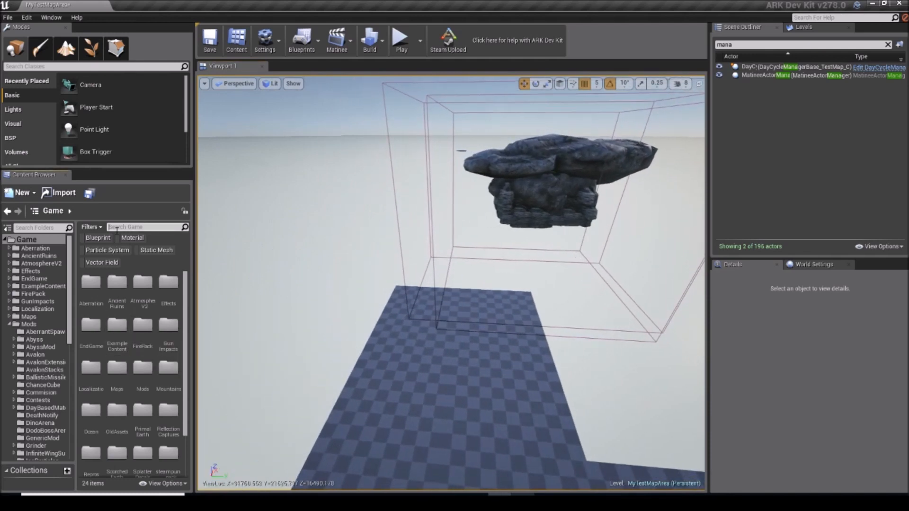
type("primalitem")
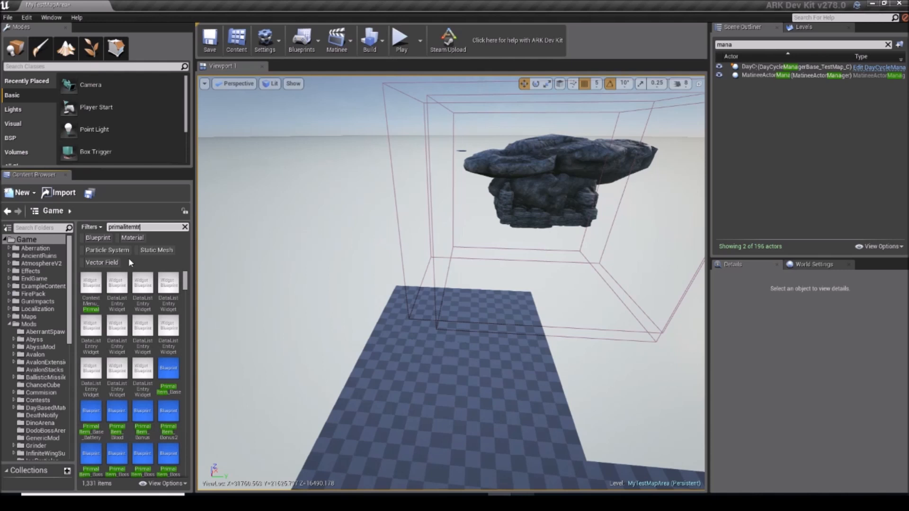
type(" dragon")
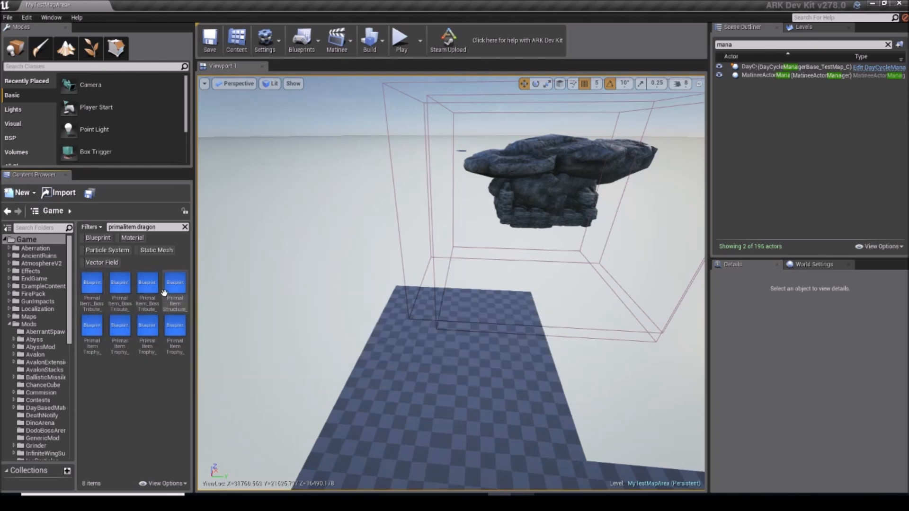
left_click(81, 292)
left_click_drag(79, 292, 50, 406)
left_click(54, 417)
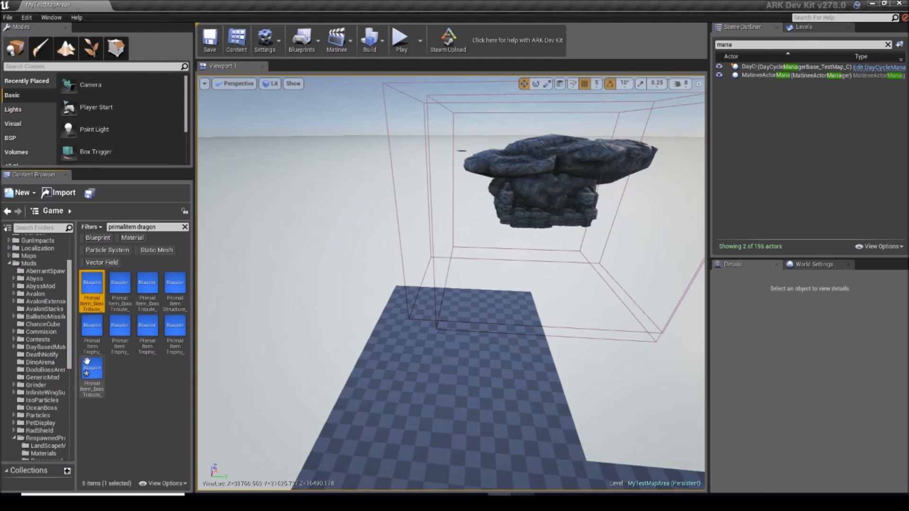
Step: Clear the "primalitem dragon" search so that the Game folder can be searched for another asset
left_click(122, 227)
key("BackSpace")
right_click_drag(317, 231, 146, 219)
key("w")
key("w")
key("w")
key("s")
scroll(25, 288, "up", 3)
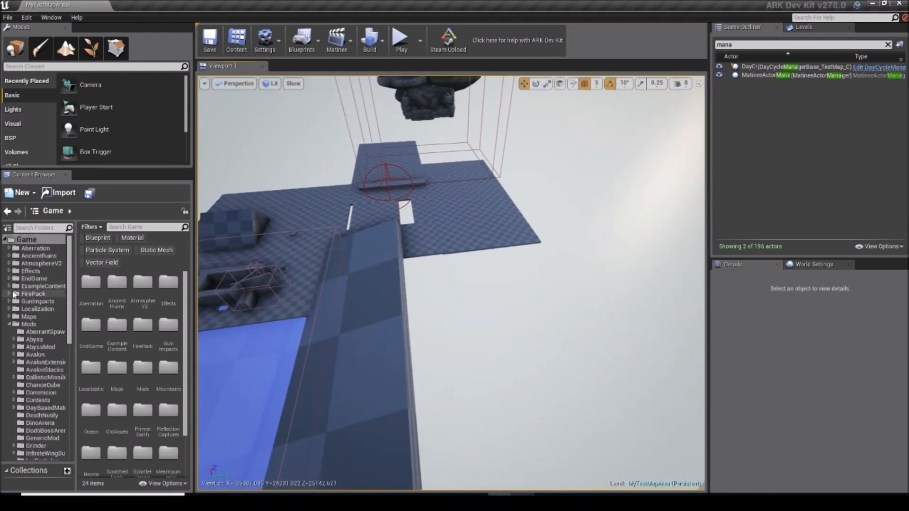
Step: Search for "piranha char" and copy the Piranha_Character_BP blueprint into the OceanBoss folder
type("p")
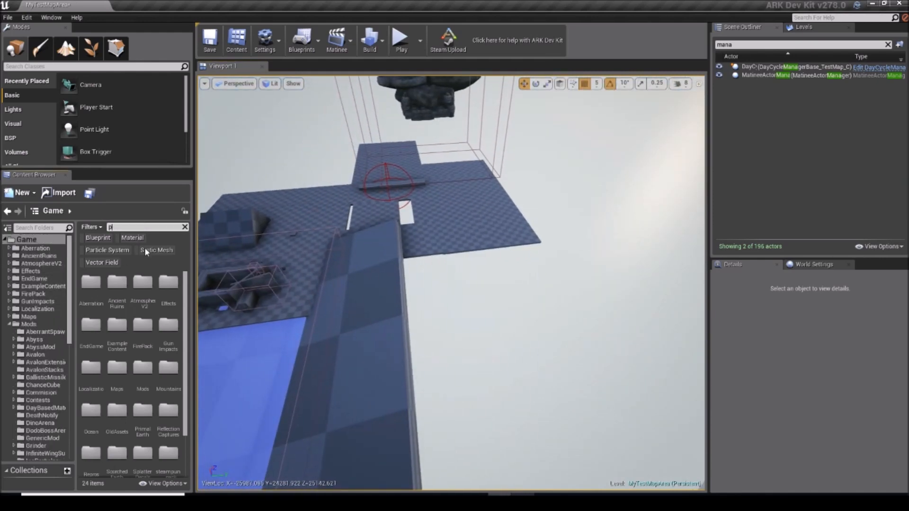
type("iranha")
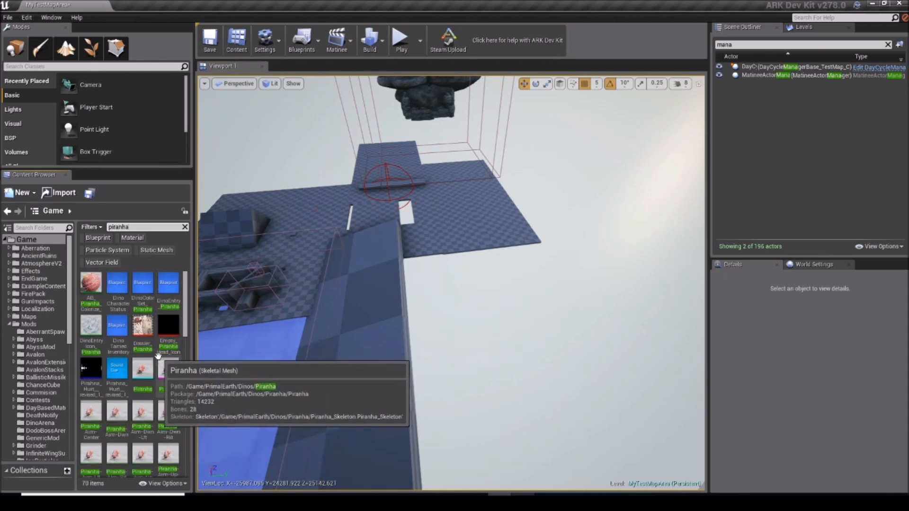
type(" char")
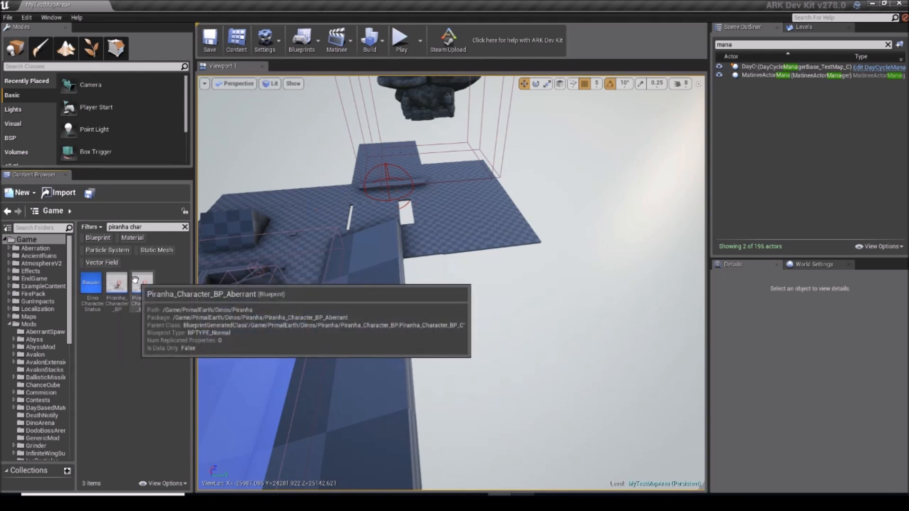
left_click_drag(123, 281, 70, 386)
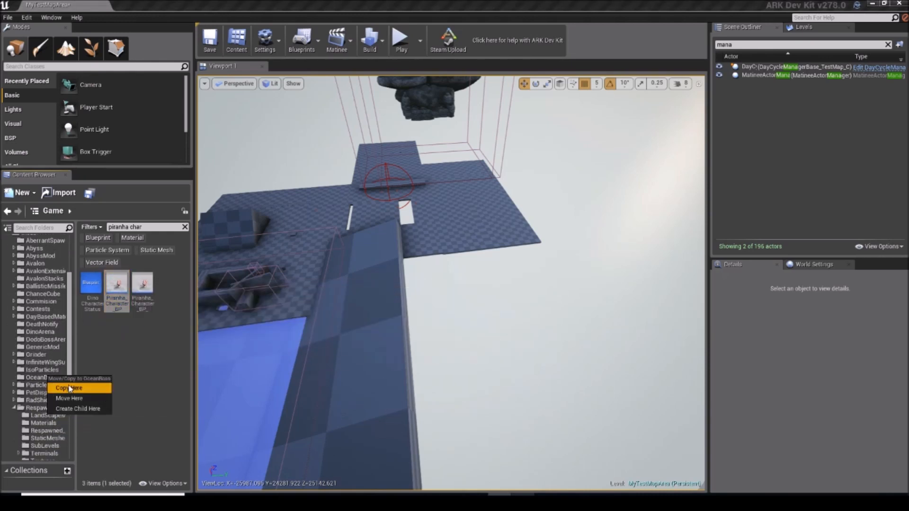
left_click(69, 387)
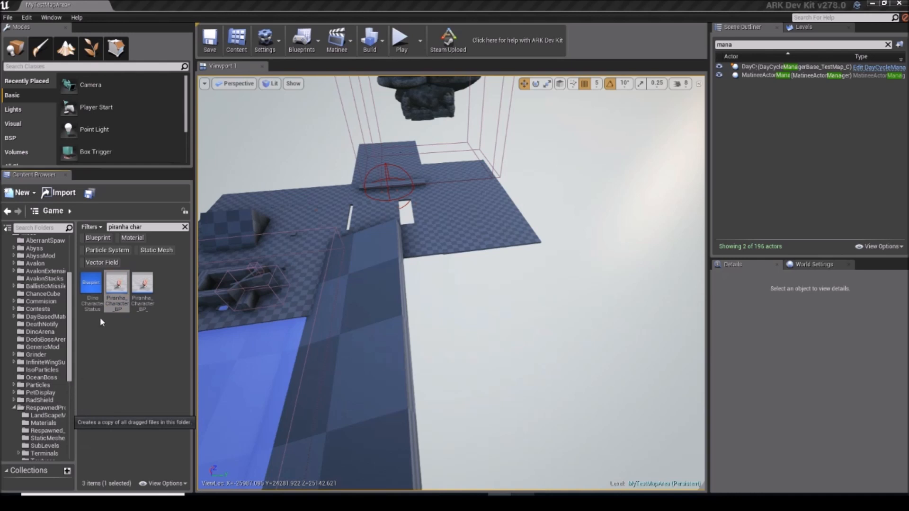
Step: Show all assets in the OceanBoss folder and rename the copied arena manager blueprint as BossArenaManager_Ocean
left_click(41, 377)
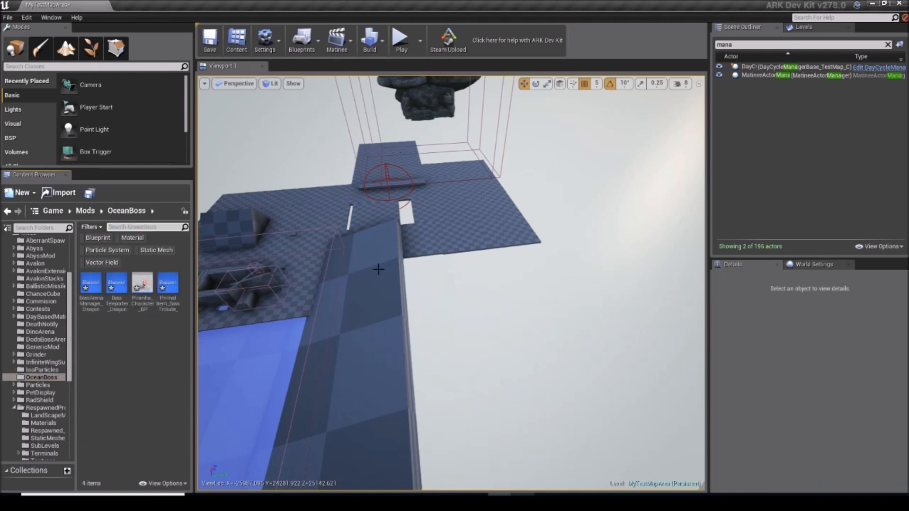
right_click_drag(379, 267, 379, 229)
key("w")
left_click(90, 284)
key("F2")
type("OceanArenaMa")
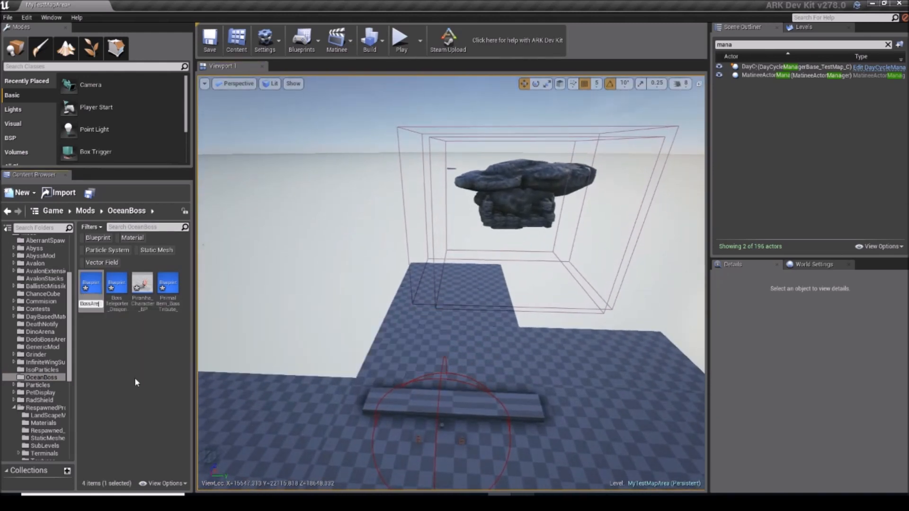
type("nager_Ocean")
key("Return")
Step: Rename the copied dragon teleporter blueprint in the OceanBoss folder as BossTeleporter_Ocean
key("F2")
type("BossTeleporter_Ocean")
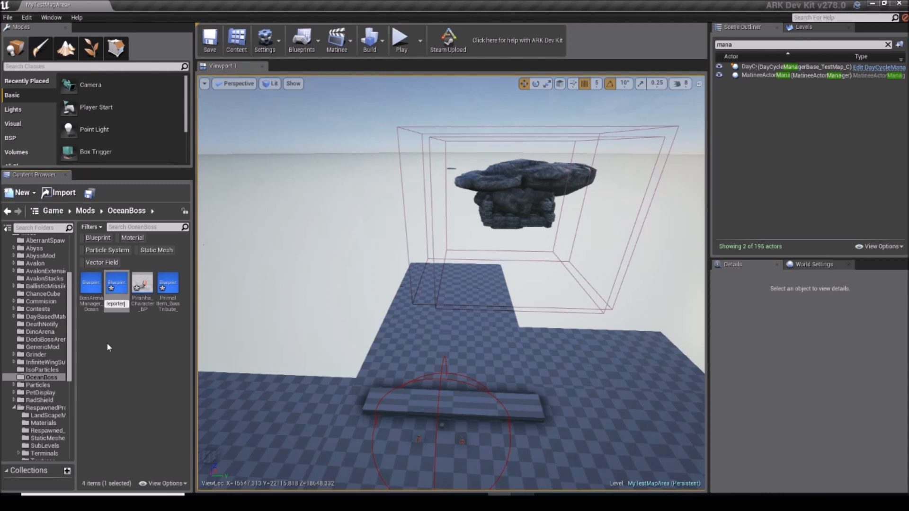
key("Return")
Step: Rename the copied piranha character blueprint in the OceanBoss folder as BossChar_Ocean
left_click(138, 307)
key("F2")
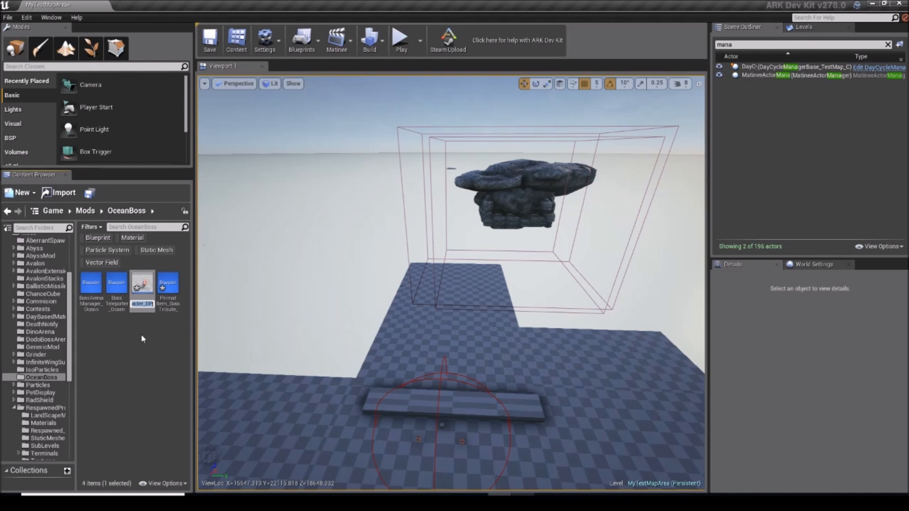
type("Oce")
key("BackSpace")
key("BackSpace")
key("BackSpace")
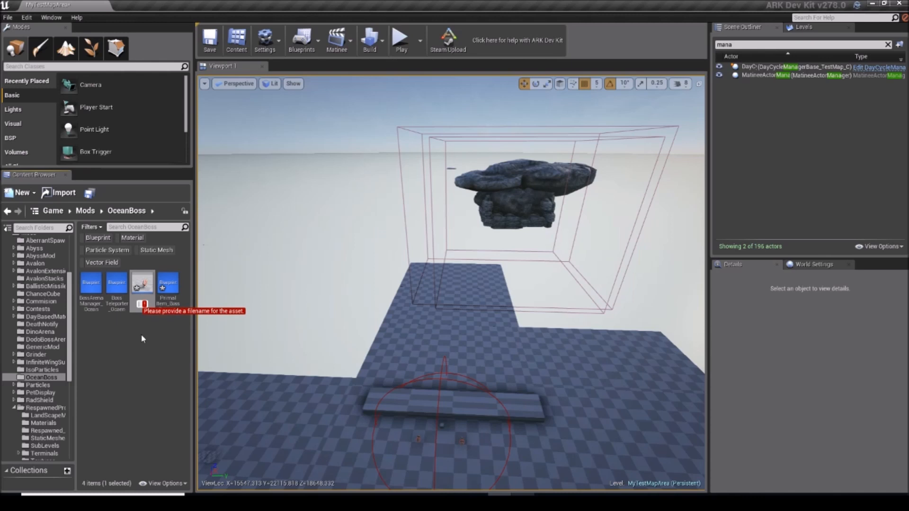
type("Bo")
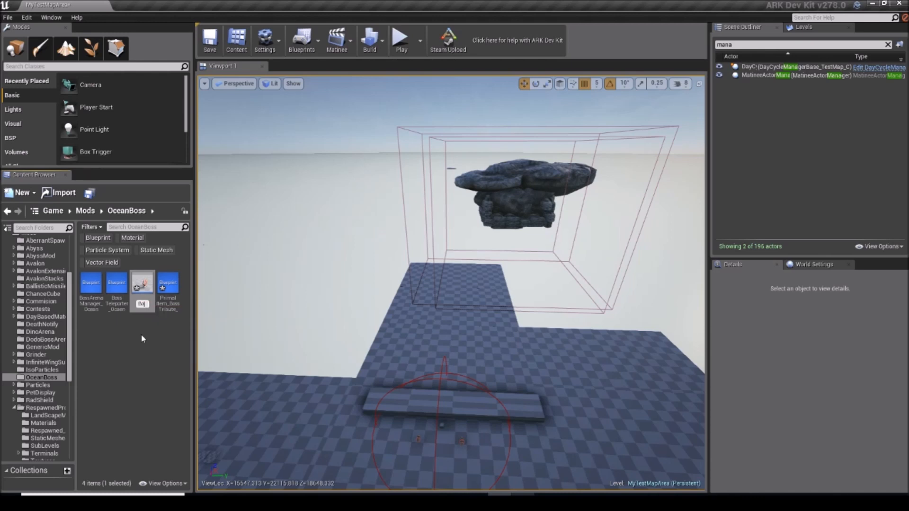
type("ssChar_Ocean")
key("Return")
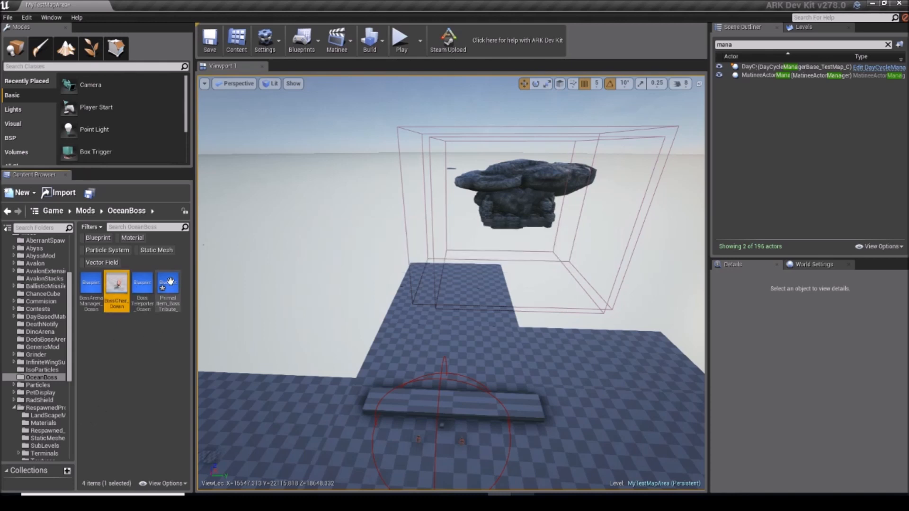
Step: Rename the copied boss tribute item blueprint in the OceanBoss folder as PrimalItem_OceanEasy
key("F2")
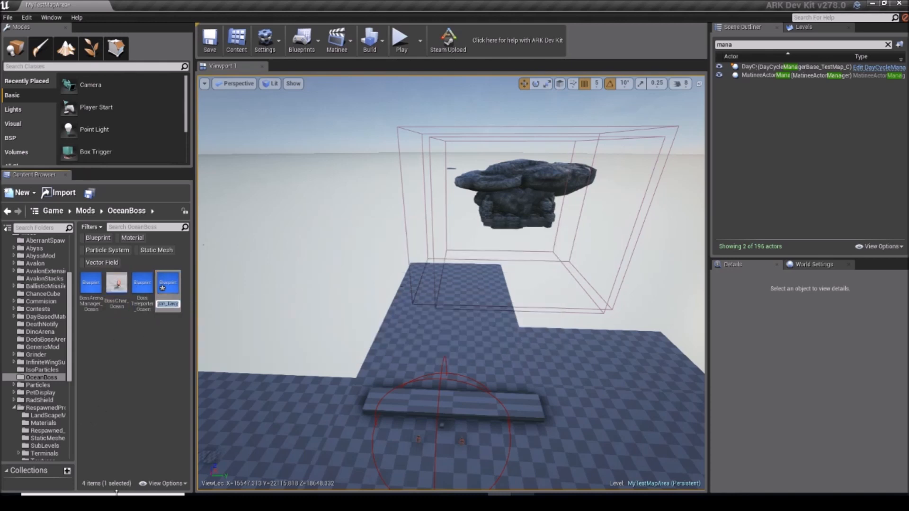
type("PrimalItem_OceanEasy")
key("Return")
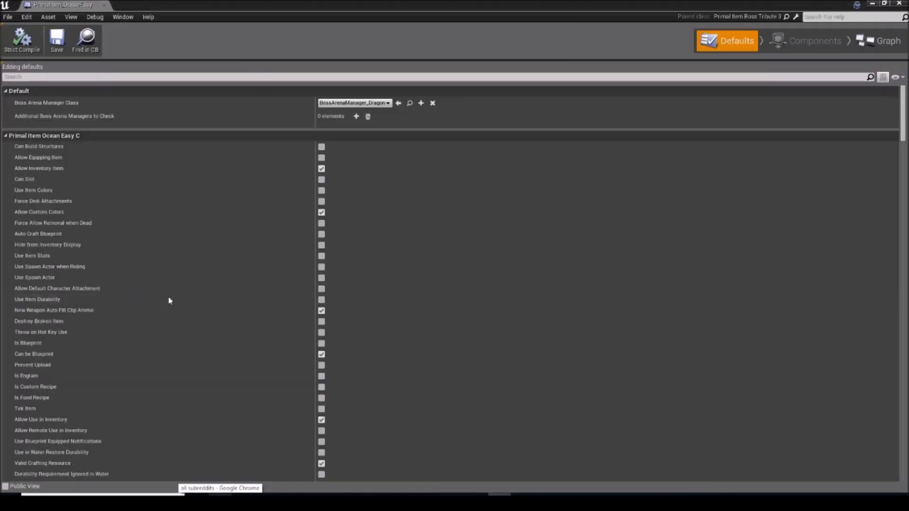
Step: Open the PrimalItem_OceanEasy blueprint's defaults and clear its Boss Arena Manager Class
double_click(171, 298)
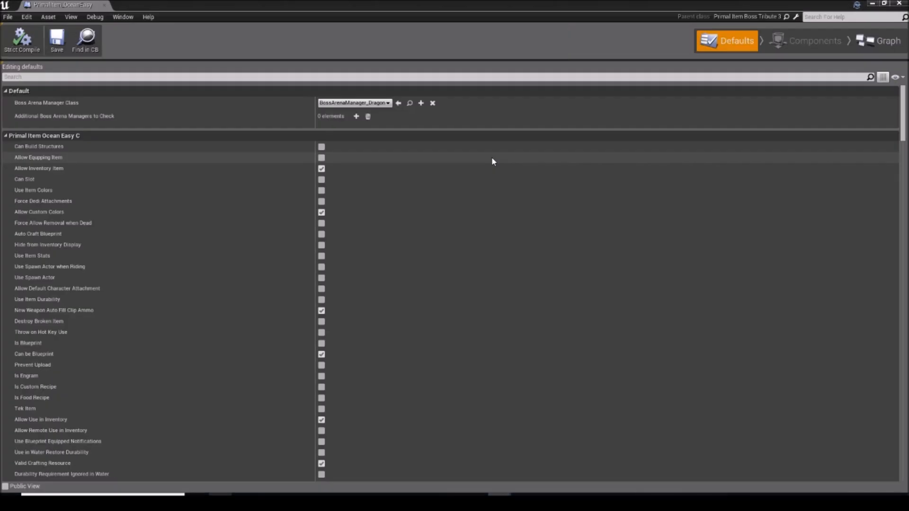
left_click(432, 102)
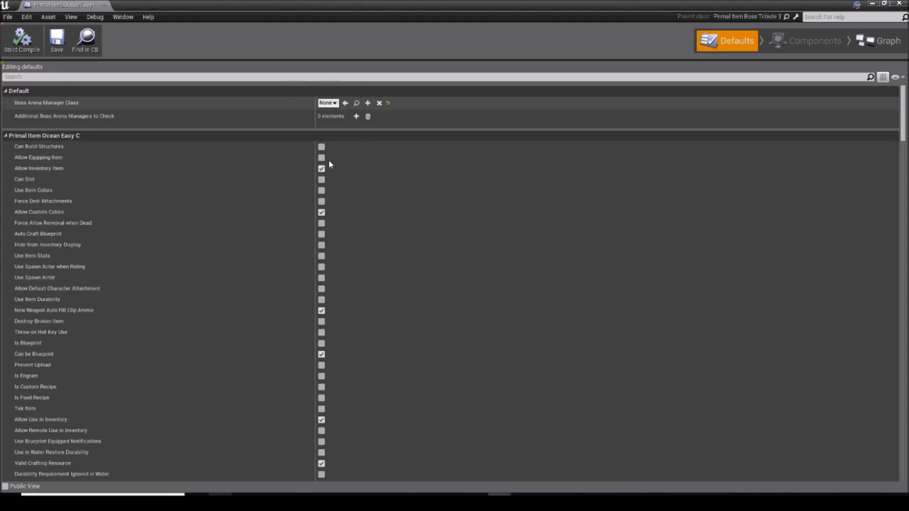
Step: Set the tribute item's Boss Arena Manager Class to BossArenaManager_Ocean and save the blueprint
left_click(328, 103)
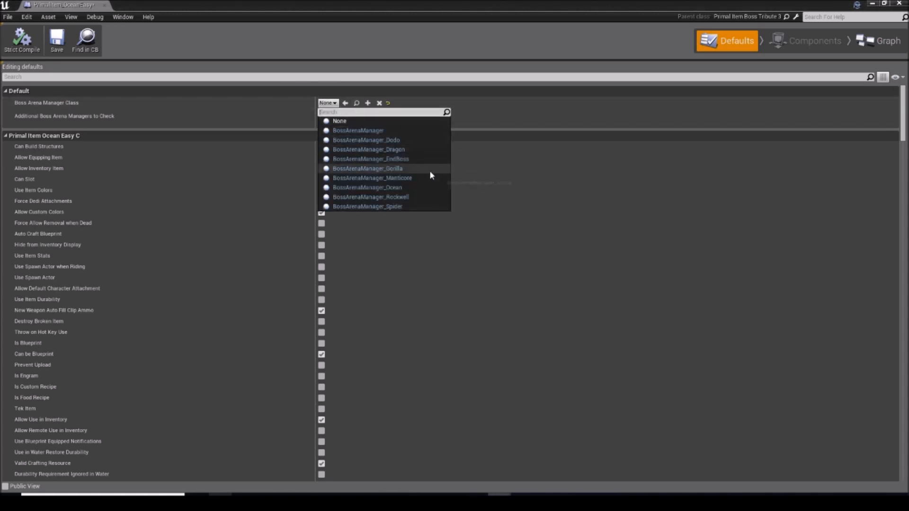
left_click(407, 190)
left_click(407, 188)
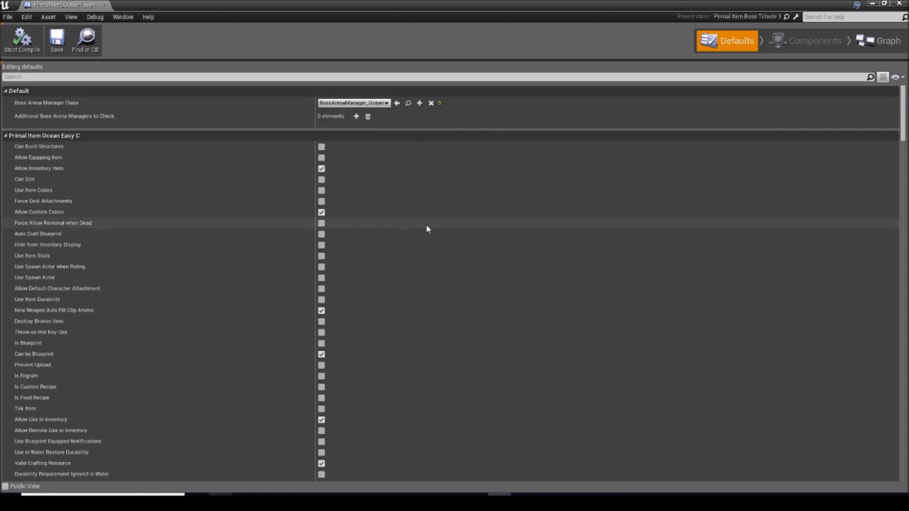
left_click(62, 46)
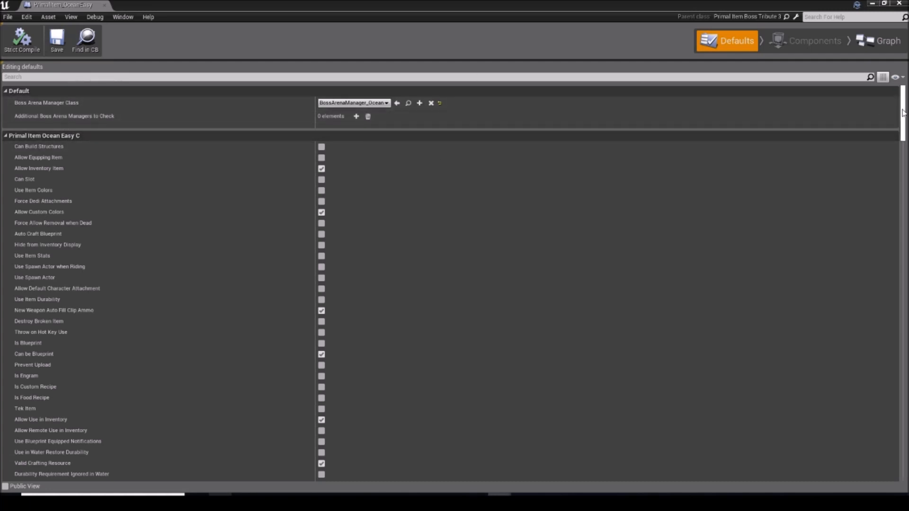
Step: Clear the dragon teleporter from the tribute item's Crafting Actor to Spawn
left_click_drag(902, 112, 905, 289)
scroll(443, 310, "down", 4)
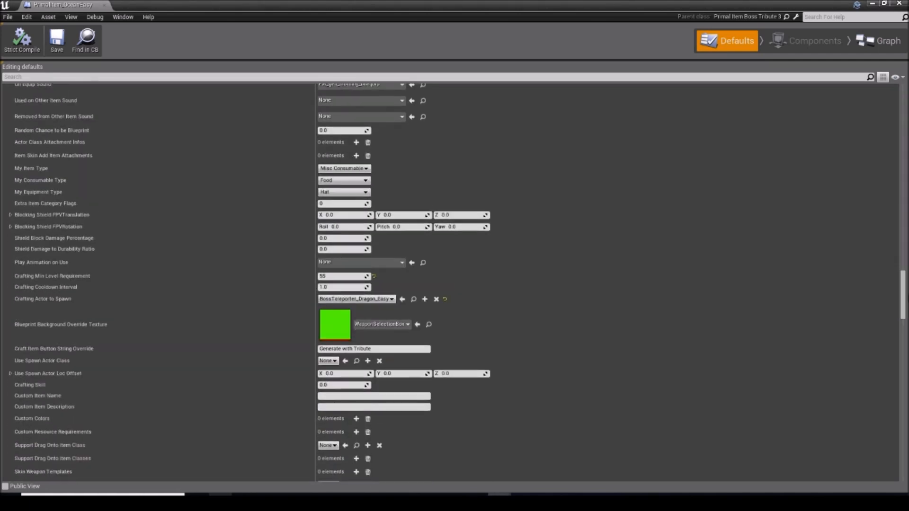
left_click(436, 299)
left_click(328, 299)
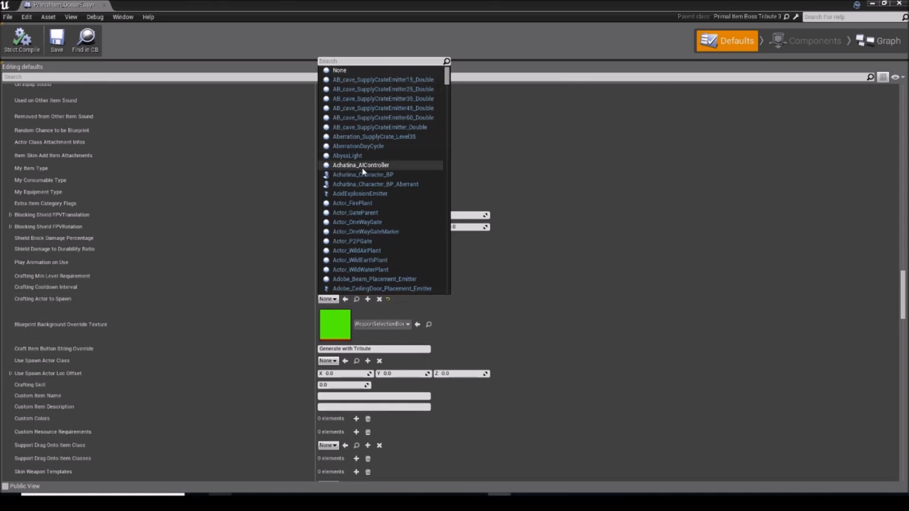
left_click(480, 318)
key("ctrl+z")
left_click(436, 299)
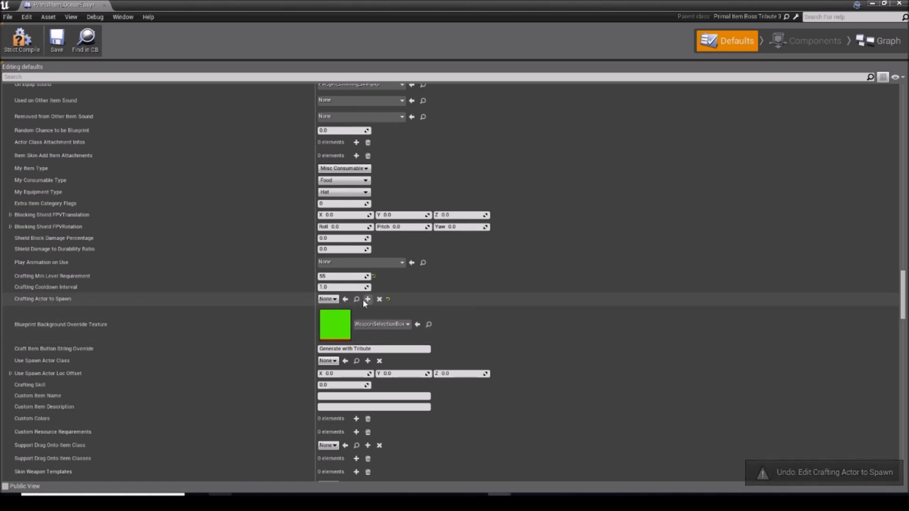
Step: Set Crafting Actor to Spawn to BossTeleporter_Ocaen, searching the class list by name
left_click(330, 299)
type("bosstelp")
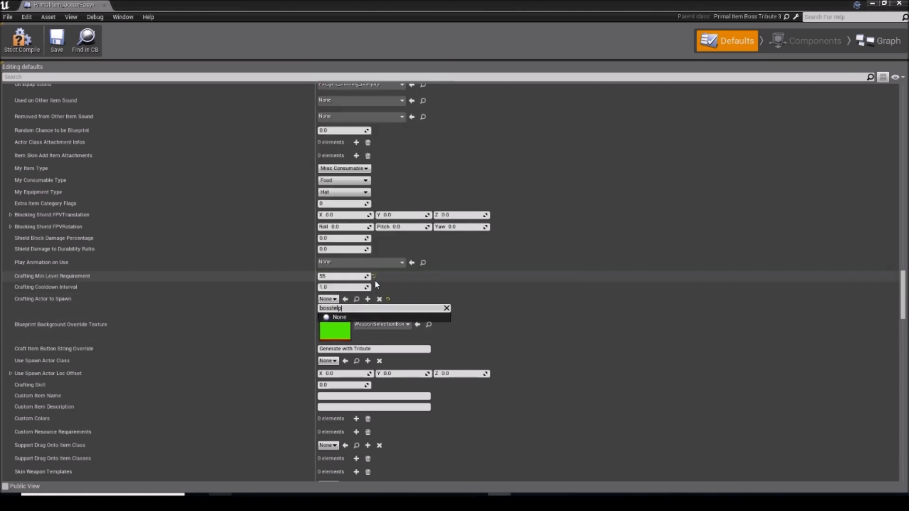
key("BackSpace")
key("BackSpace")
type("leporter_ocean")
key("BackSpace")
key("BackSpace")
type("ae")
left_click(379, 327)
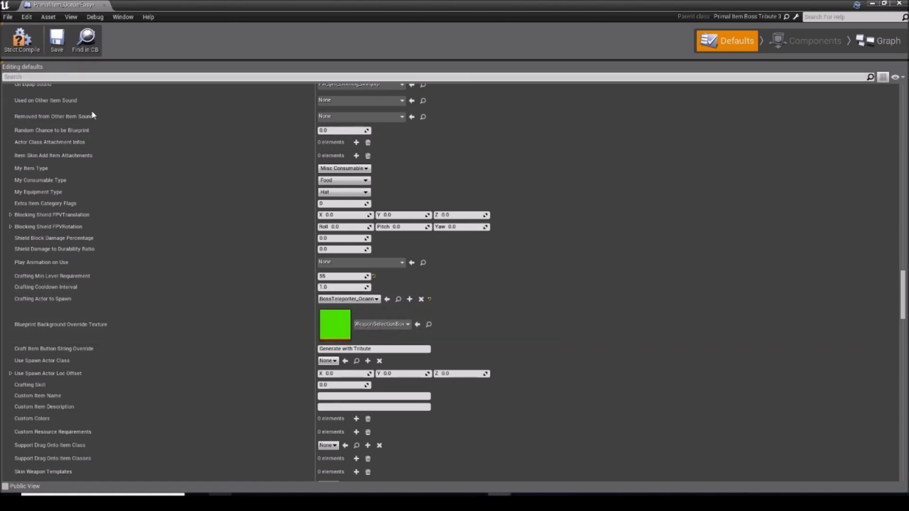
Step: Filter the defaults by "desc" and replace Dragon with Ocean in Descriptive Name Base
scroll(264, 308, "down", 6)
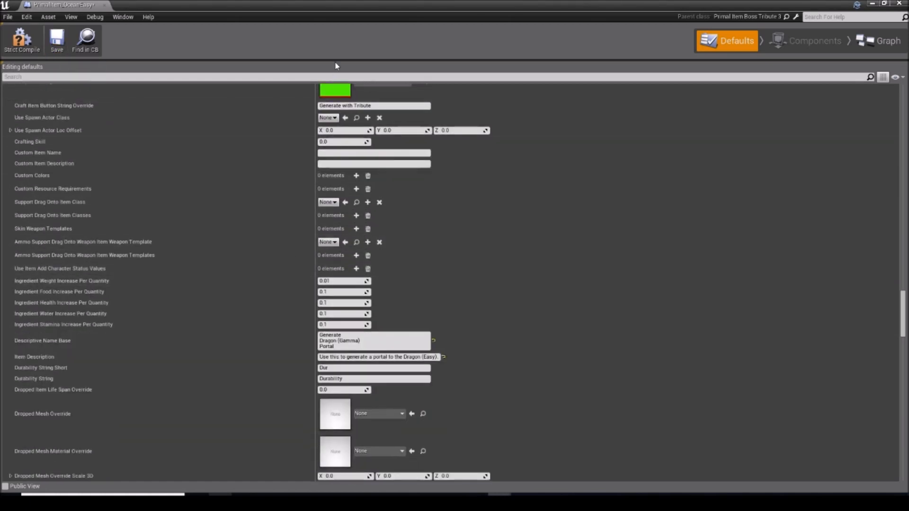
left_click(325, 77)
type("desc")
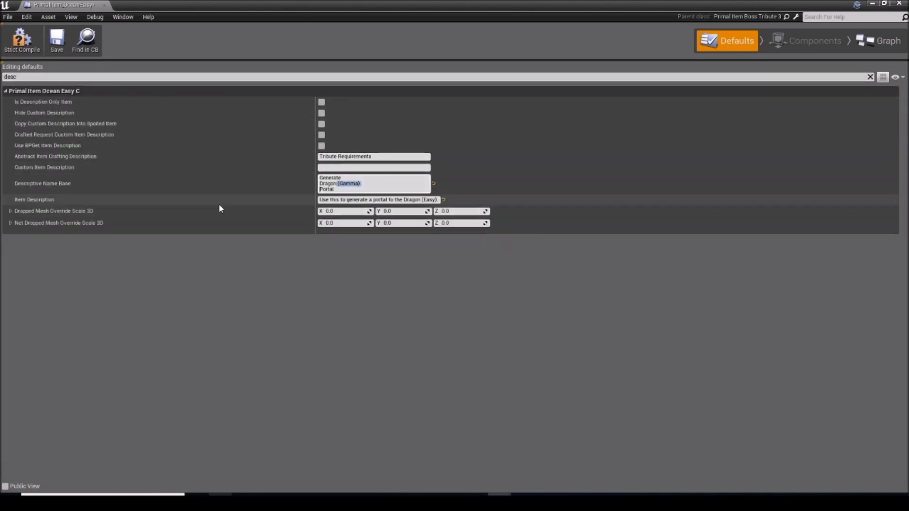
left_click_drag(333, 183, 317, 184)
key("BackSpace")
type("Ocea")
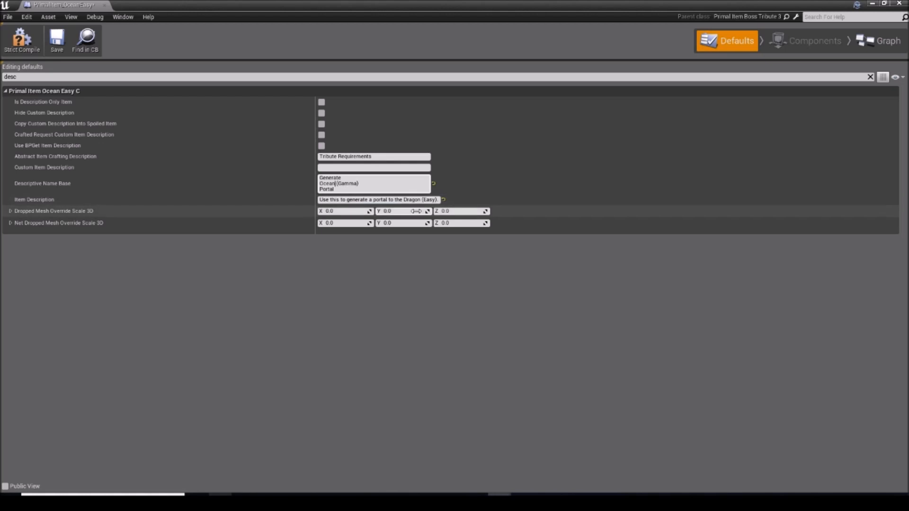
Step: Change the Item Description to "Use this to generate a portal to the Ocean Guardian (Easy)."
left_click_drag(420, 200, 404, 201)
type("Ocean")
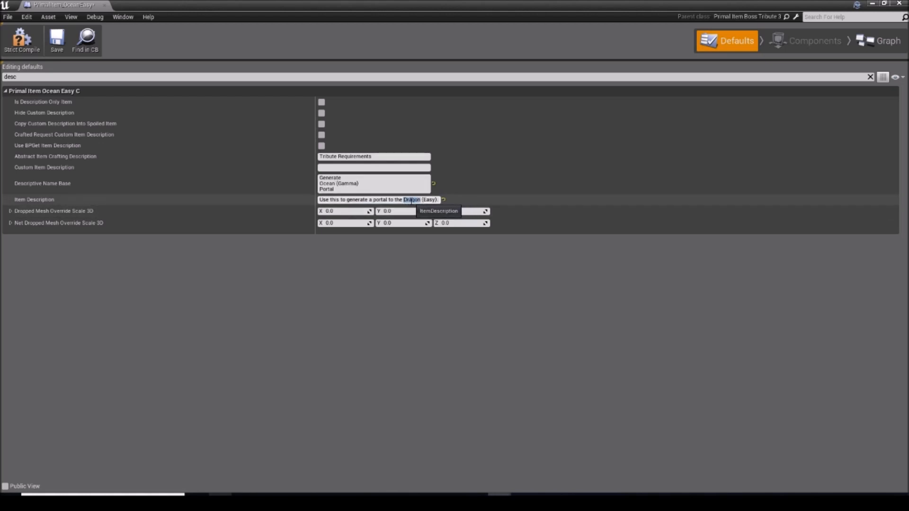
type(" Guardian")
left_click(288, 265)
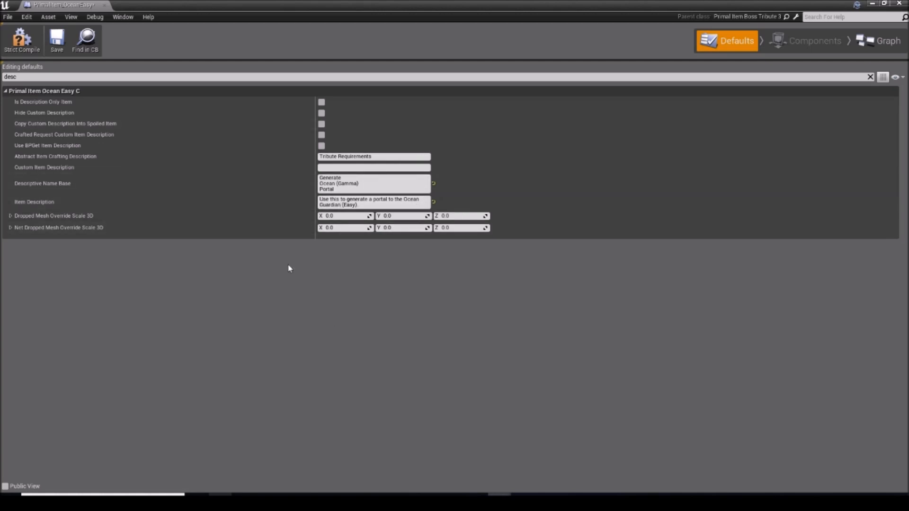
Step: Filter the defaults by "crafting" and set Crafting Min Level Requirement to 1
double_click(87, 77)
type("crafting")
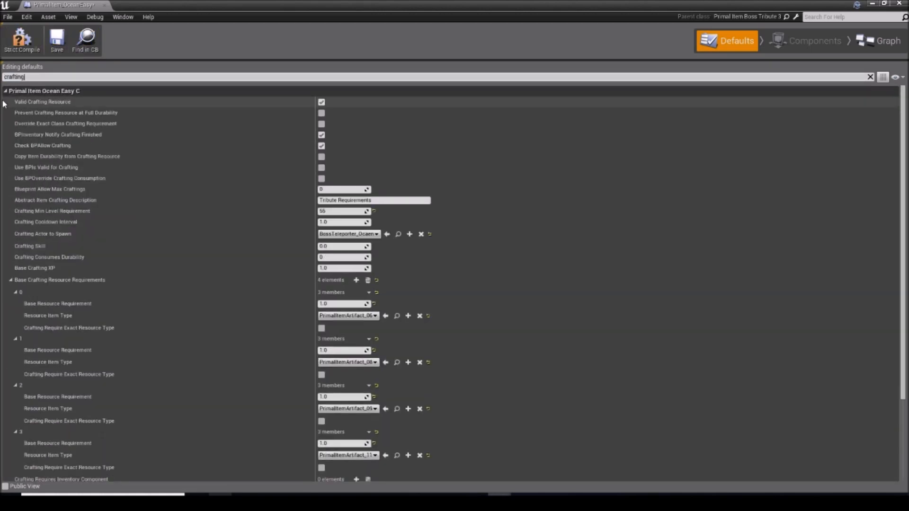
left_click(339, 211)
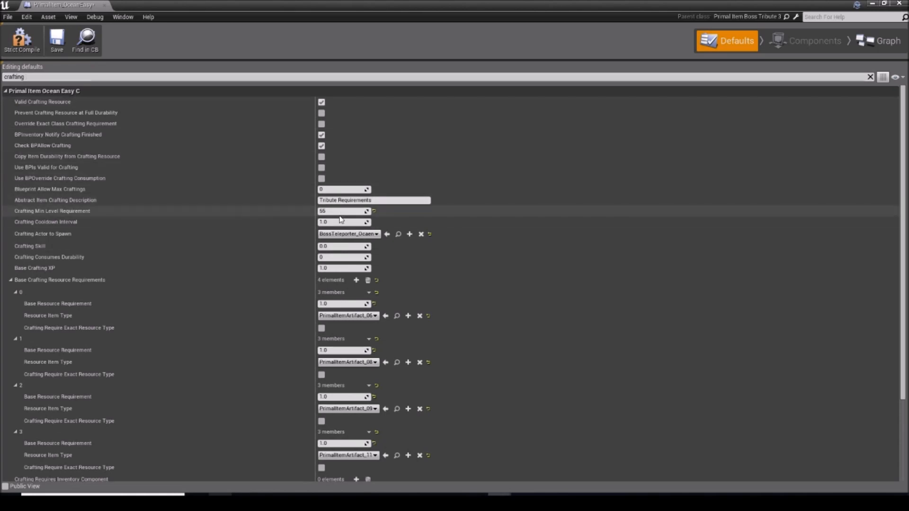
type("1")
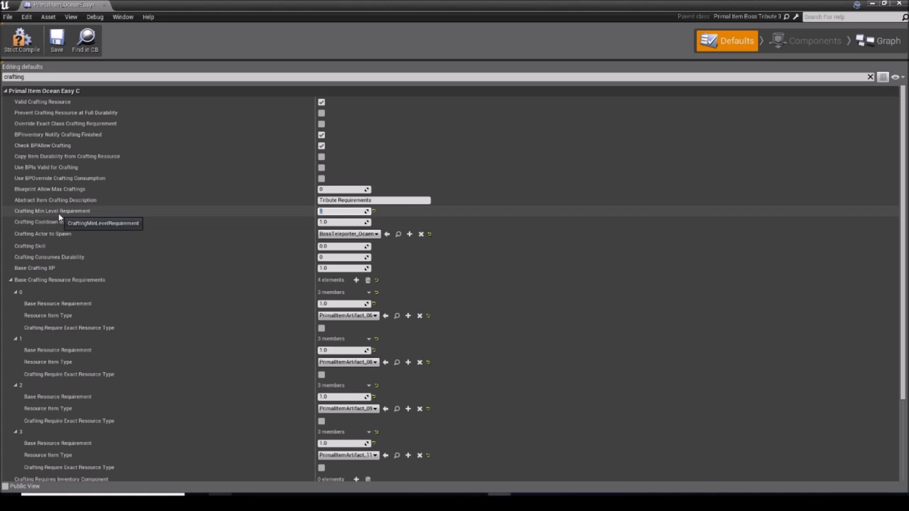
Step: Replace all Base Crafting Resource Requirements with a single entry whose Resource Item Type is PrimalItemResource_Wood
scroll(303, 238, "down", 3)
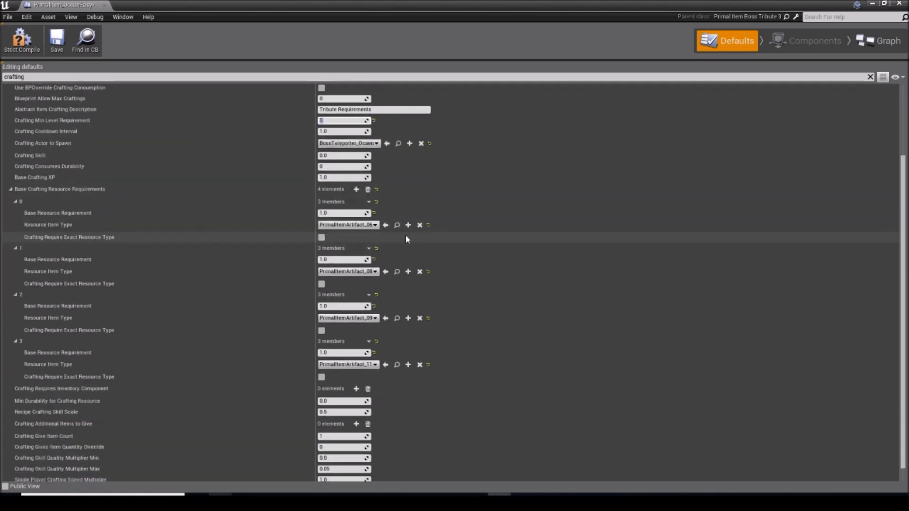
left_click(369, 190)
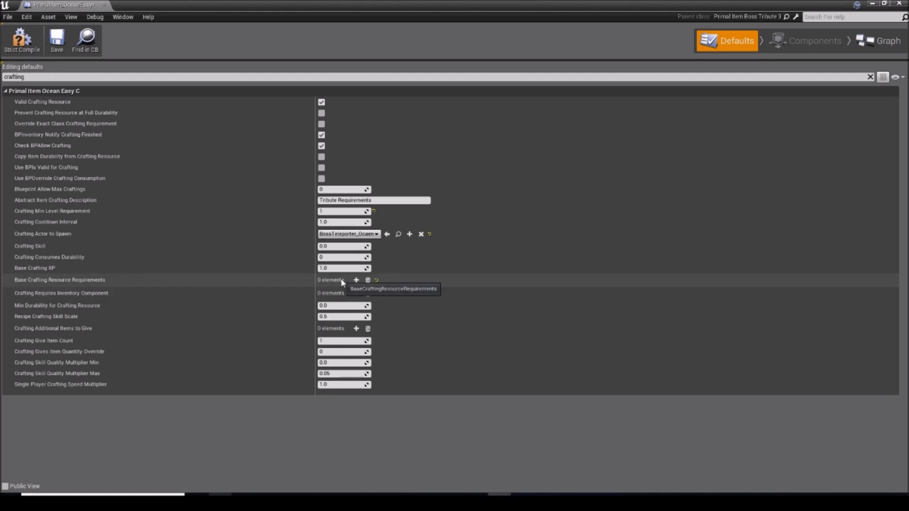
left_click(356, 280)
left_click(331, 316)
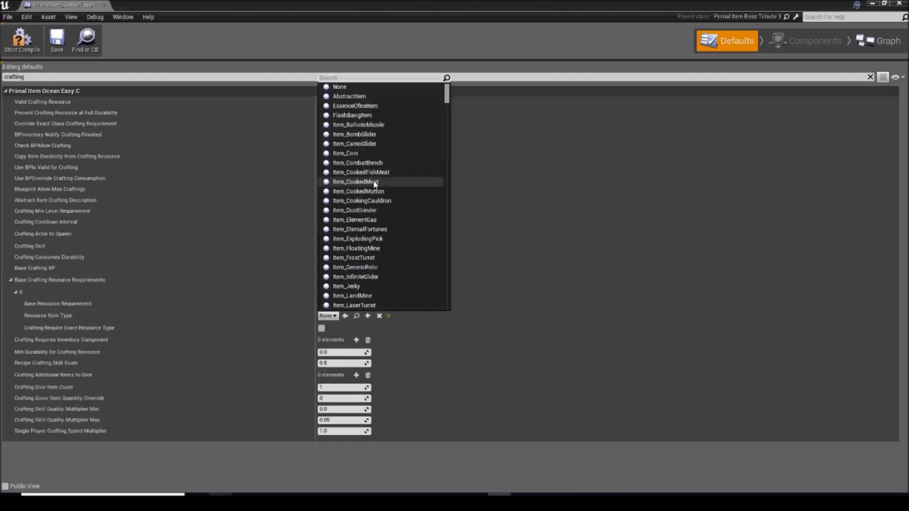
type("wood")
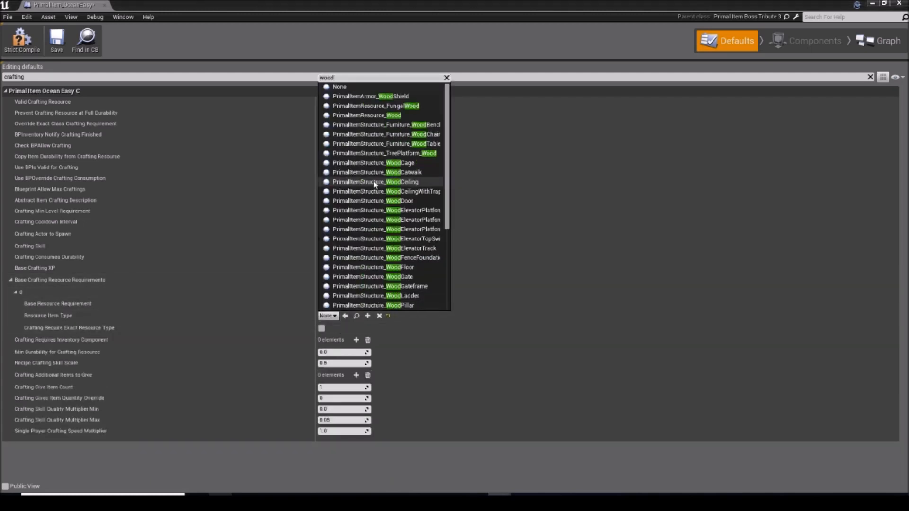
left_click(404, 124)
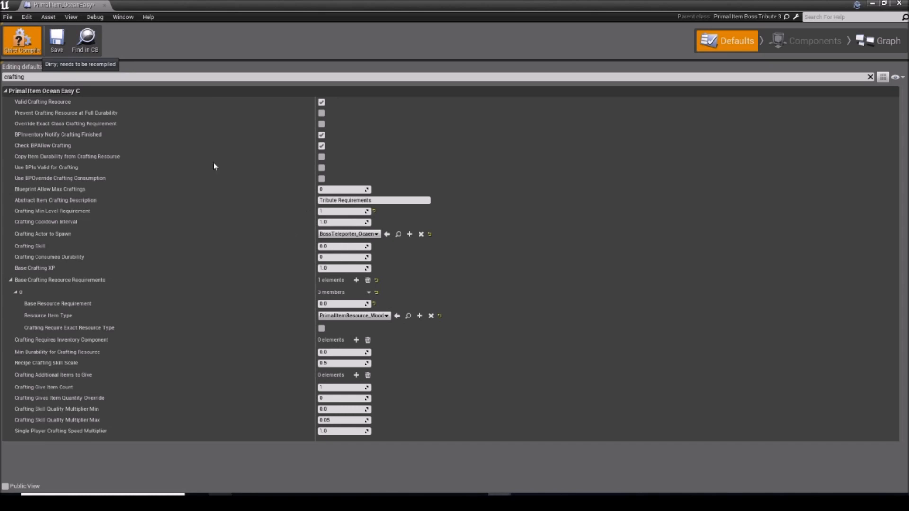
Step: Compile the tribute item blueprint, clear the property filter and close its editor
left_click(21, 41)
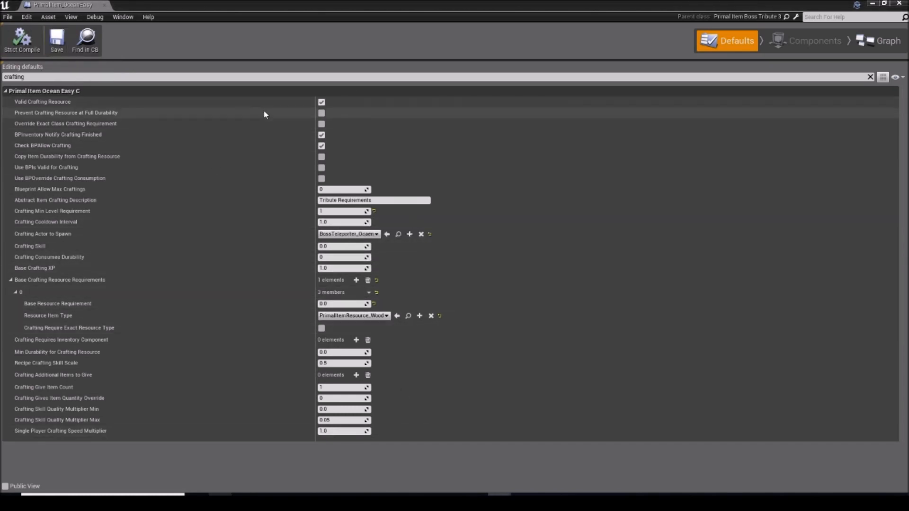
left_click_drag(222, 76, 1, 110)
key("BackSpace")
left_click(899, 4)
Step: In the ocean teleporter blueprint, set Boss Arena Class to BossArenaManager_Ocean and Minimum Player Level to Teleport to 1
left_click(136, 284)
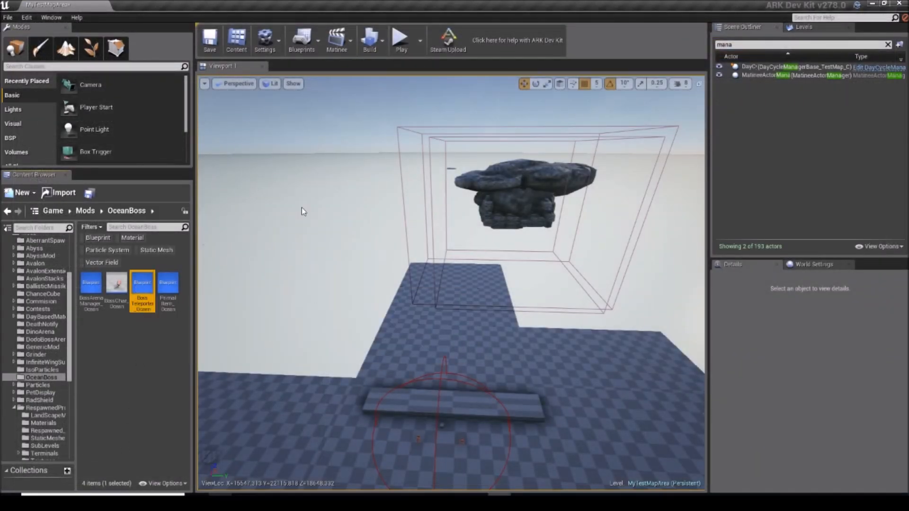
scroll(467, 274, "down", 5)
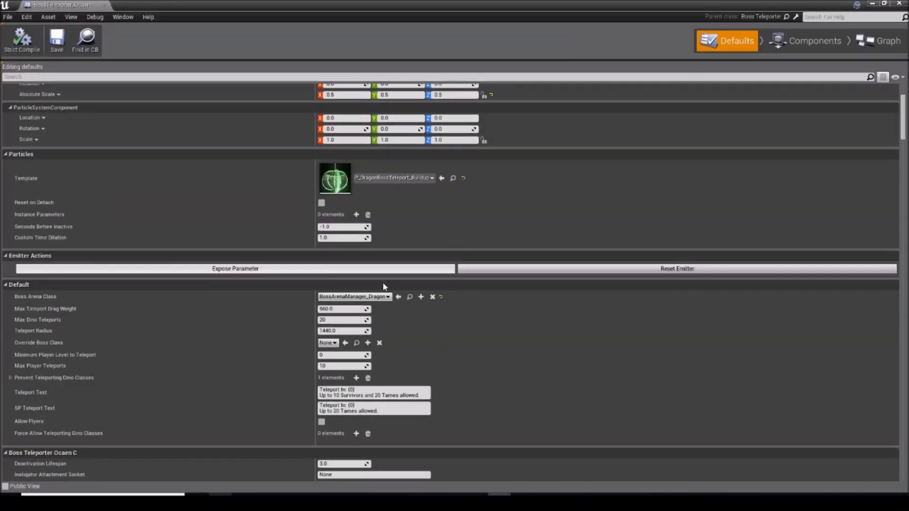
scroll(383, 287, "down", 1)
left_click(432, 282)
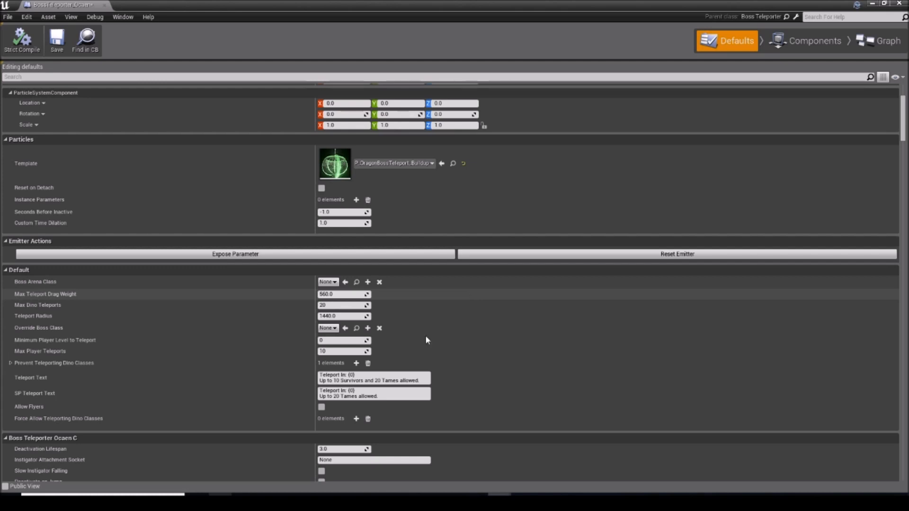
left_click(352, 341)
type("1")
left_click(328, 282)
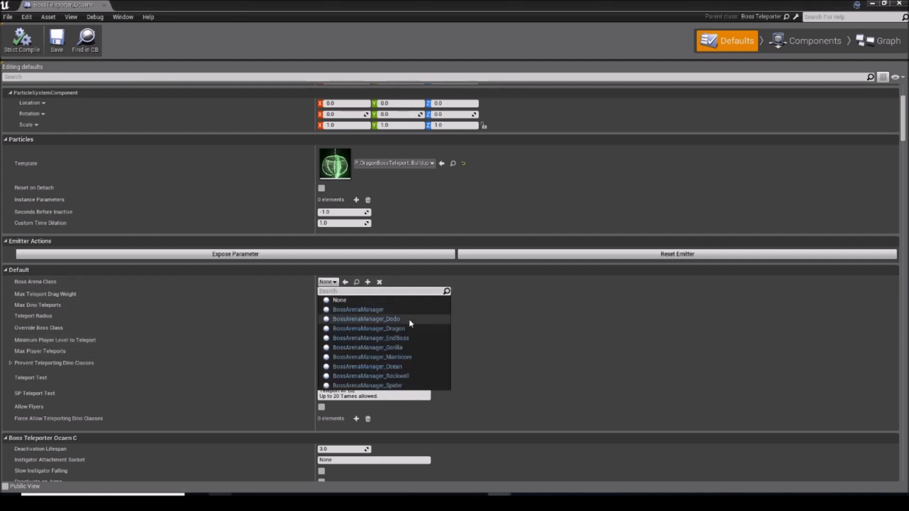
left_click(410, 365)
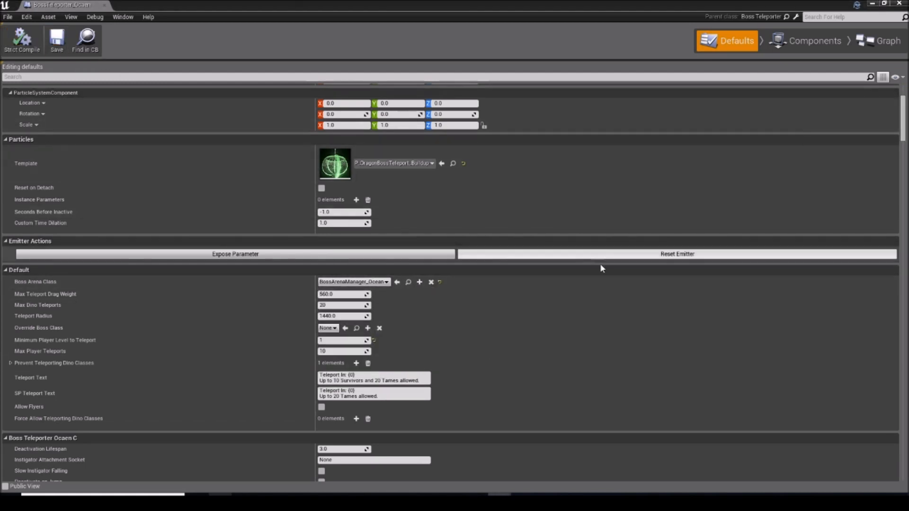
Step: Inspect the teleporter's P_DragonBossTeleport_Buildup particle template in the particle editor and close it
scroll(611, 241, "down", 8)
left_click_drag(905, 141, 906, 48)
double_click(344, 302)
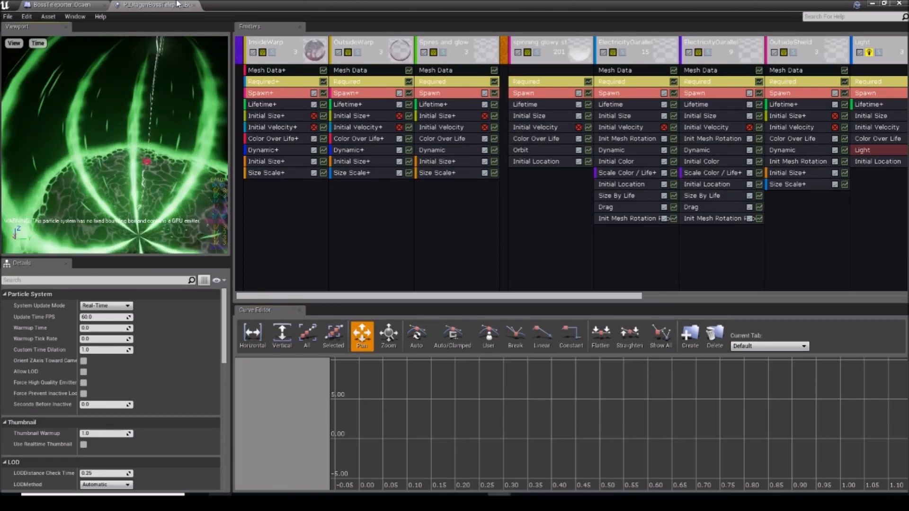
left_click(194, 6)
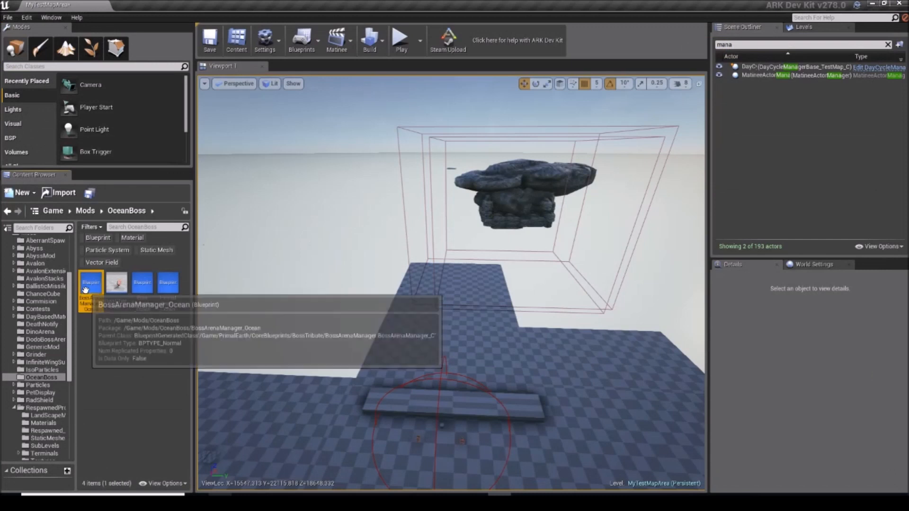
Step: Open the BossArenaManager_Ocean blueprint's defaults and set Boss Teleporter Type to BossTeleporter_Ocaen
double_click(86, 290)
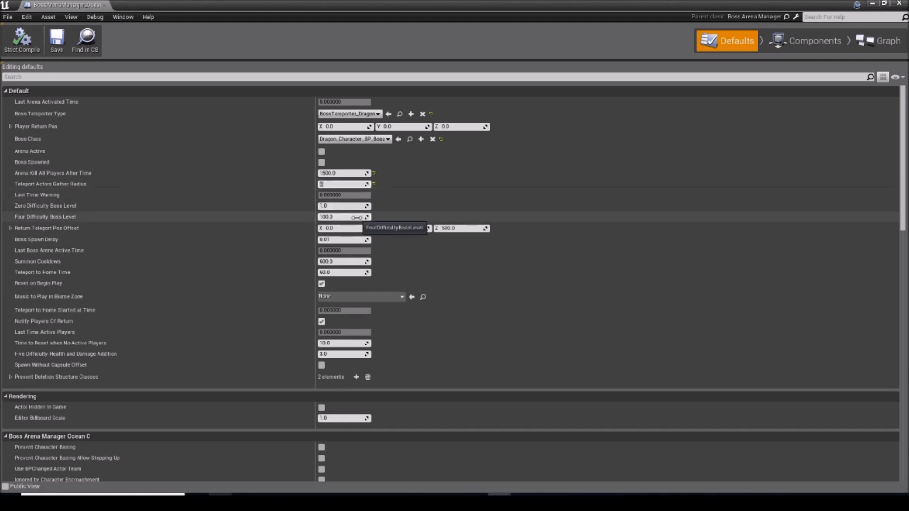
left_click(56, 41)
left_click(899, 3)
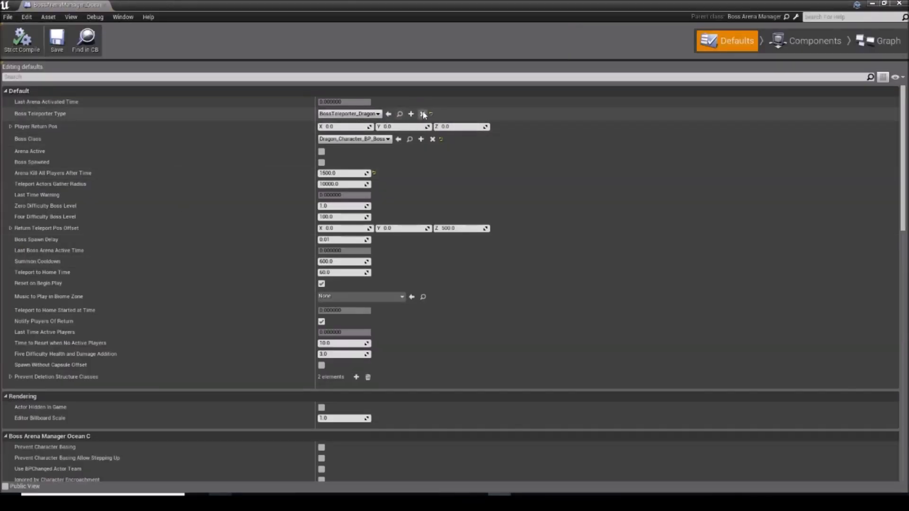
left_click(329, 114)
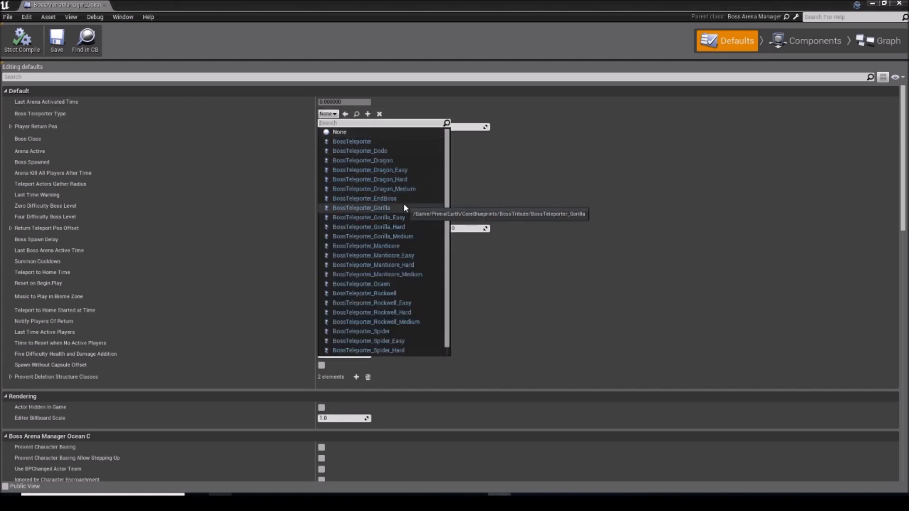
type("bossteleporter")
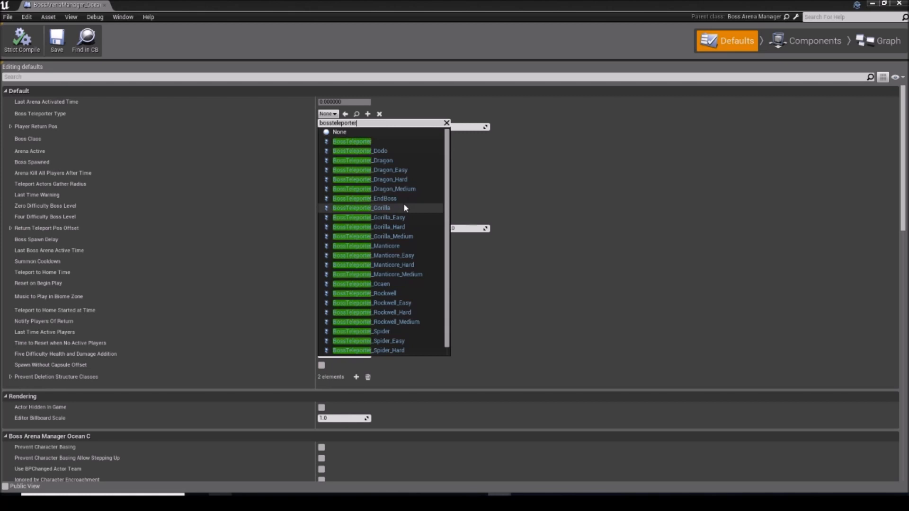
type("_ocean")
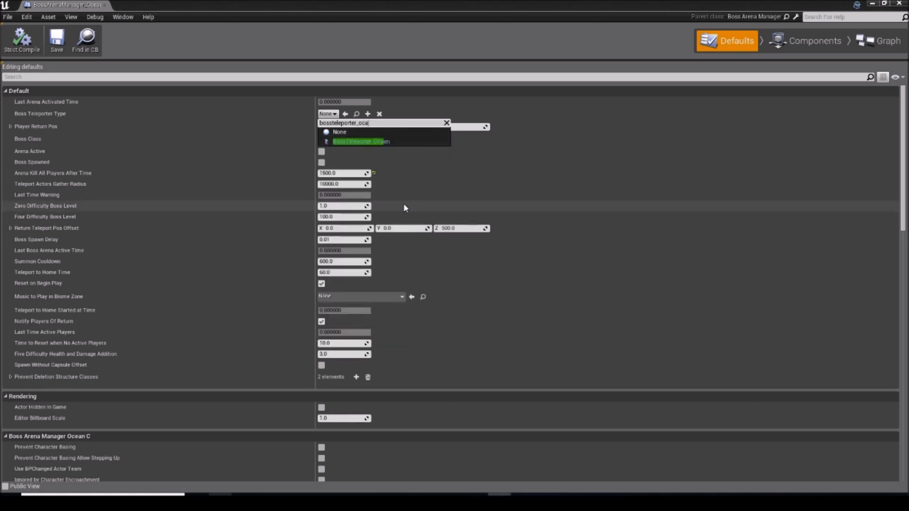
left_click(356, 139)
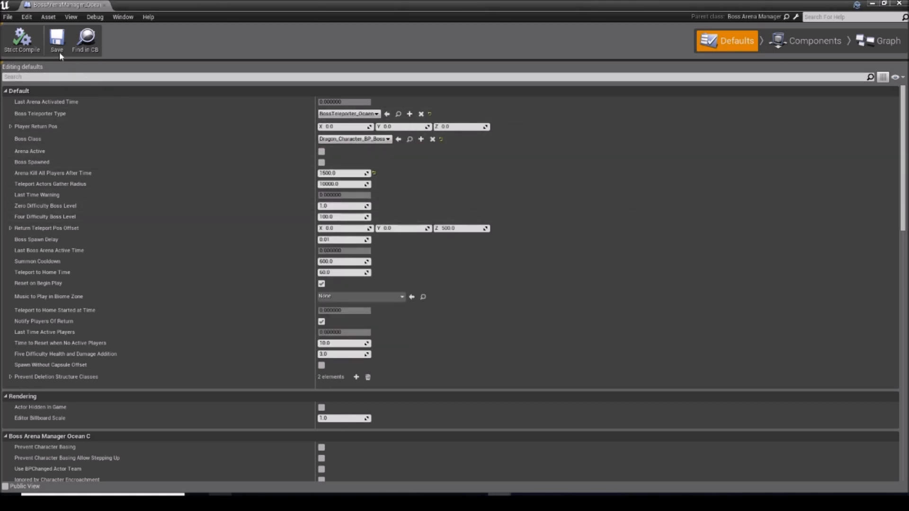
Step: Set the arena manager's Boss Class to BossChar_Ocean and save the blueprint
left_click(379, 138)
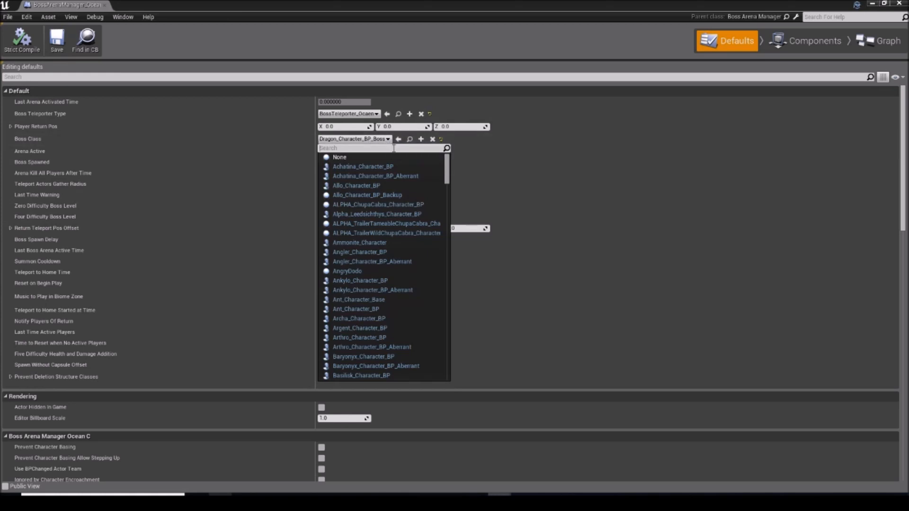
type("ocean")
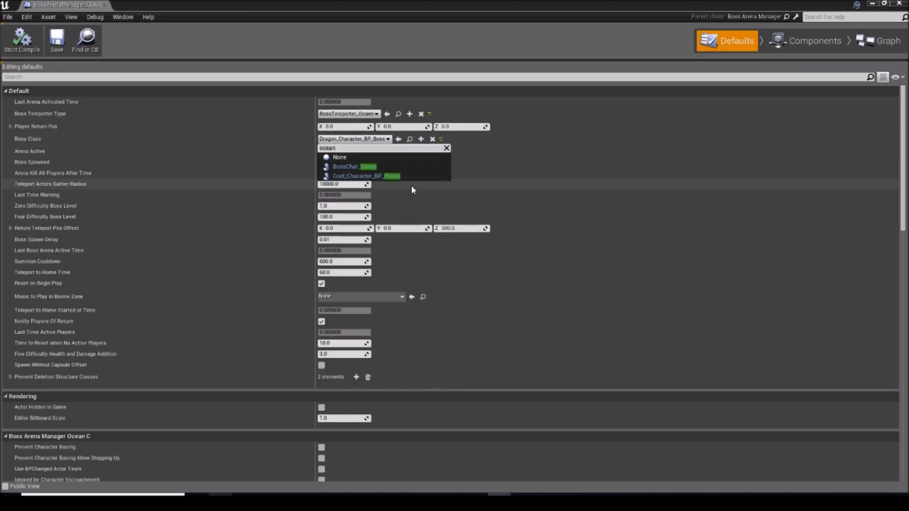
left_click(406, 166)
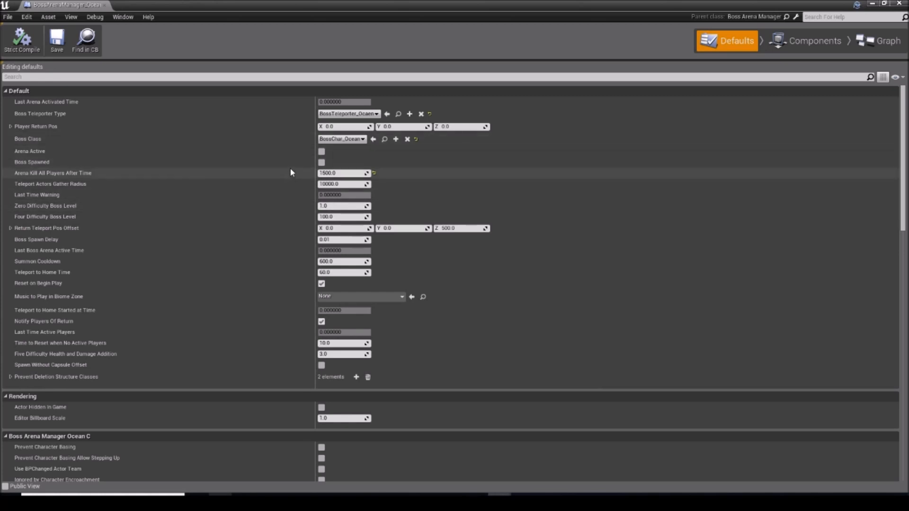
scroll(215, 174, "down", 3)
scroll(215, 170, "down", 14)
scroll(124, 148, "up", 5)
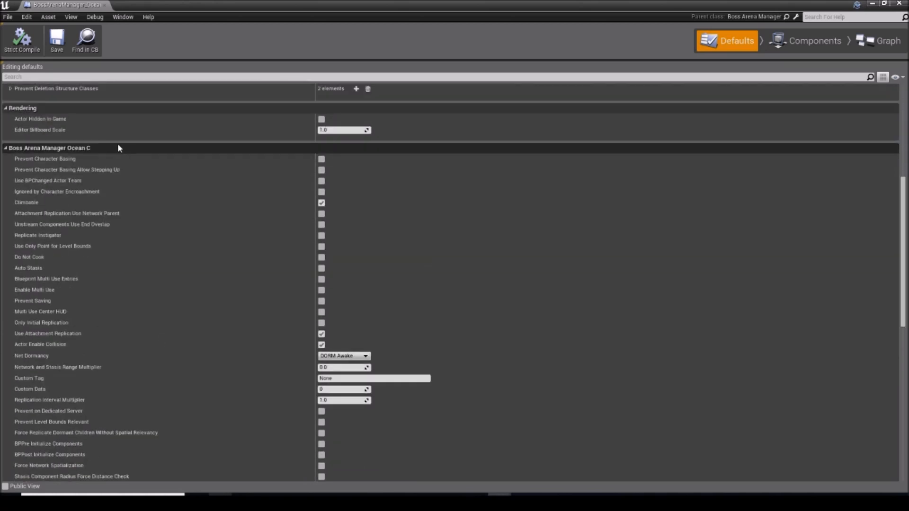
left_click(56, 46)
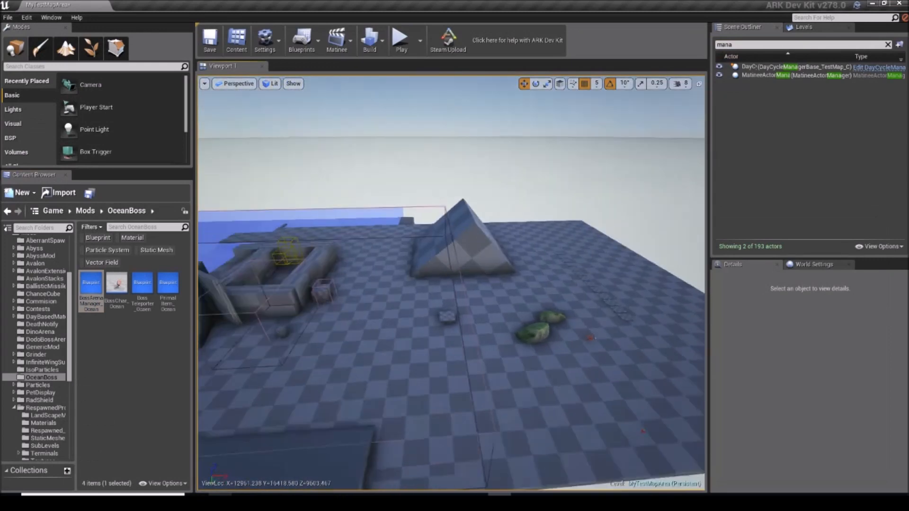
Step: Filter the level's World Settings for "append" and widen the settings area so the property names are readable
right_click_drag(451, 284, 451, 251)
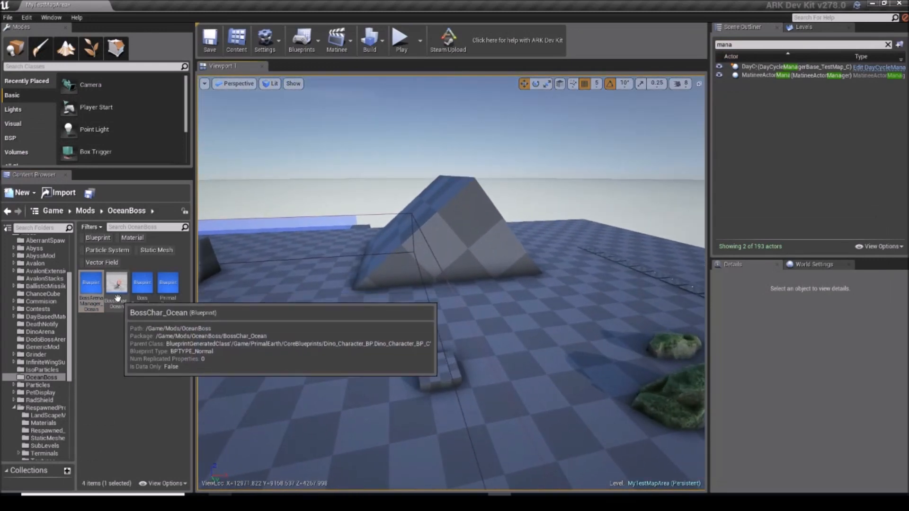
left_click(95, 303)
right_click_drag(521, 283, 687, 282)
key("w")
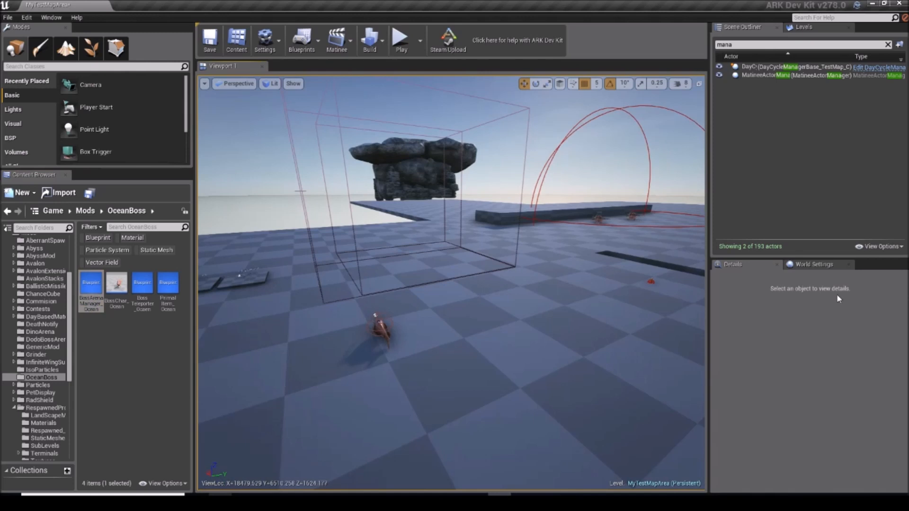
left_click(824, 266)
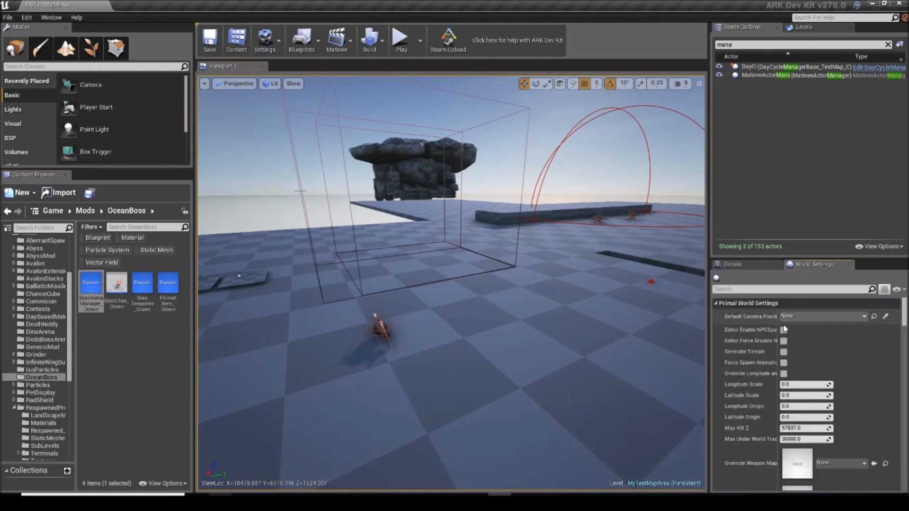
left_click(790, 289)
type("append")
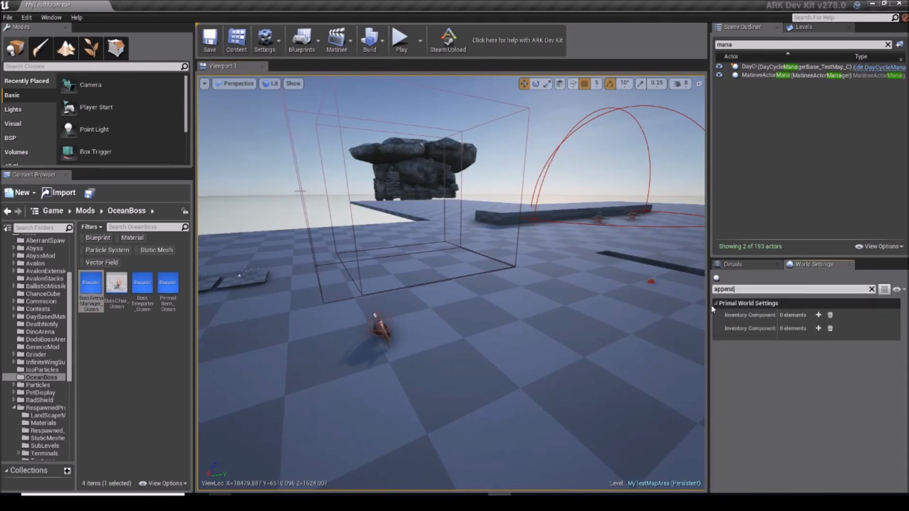
left_click_drag(709, 303, 405, 303)
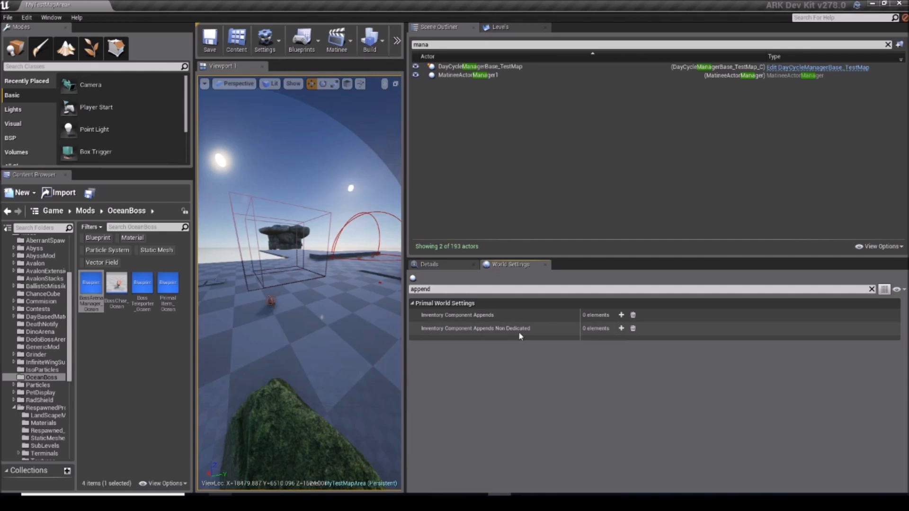
Step: Add an Inventory Component Appends entry with PrimalInventoryBP_Yellow as its inventory component class
left_click(620, 314)
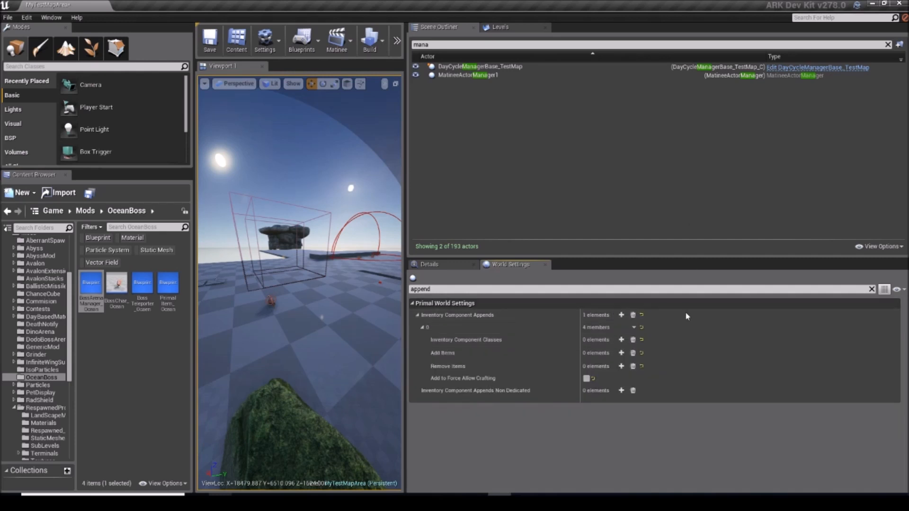
left_click(620, 339)
left_click(592, 353)
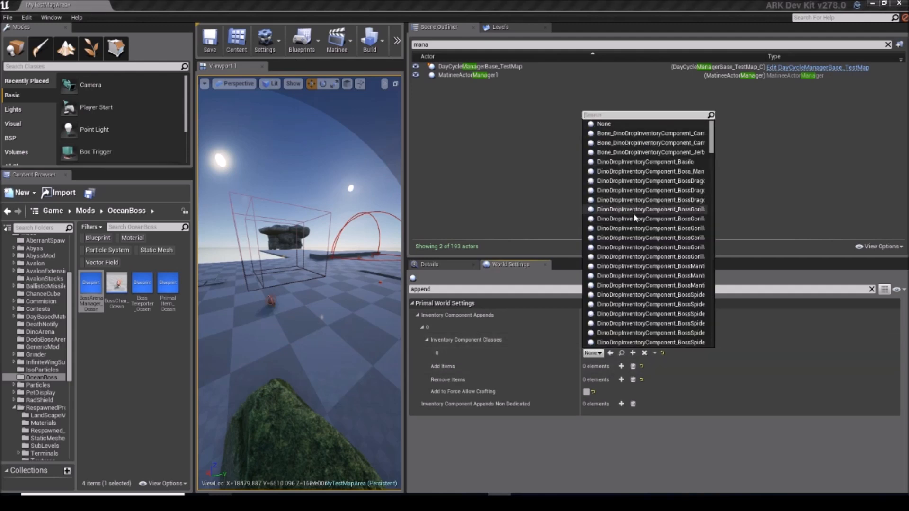
type("yellow")
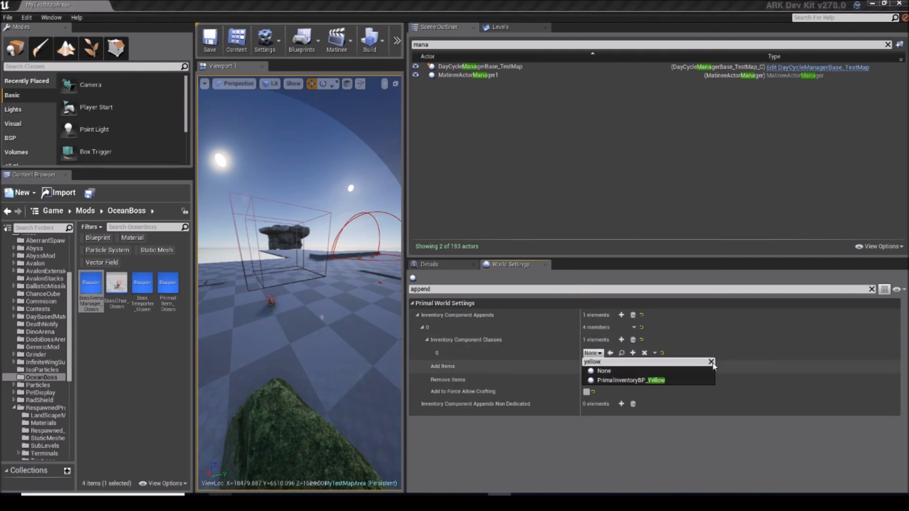
left_click(662, 380)
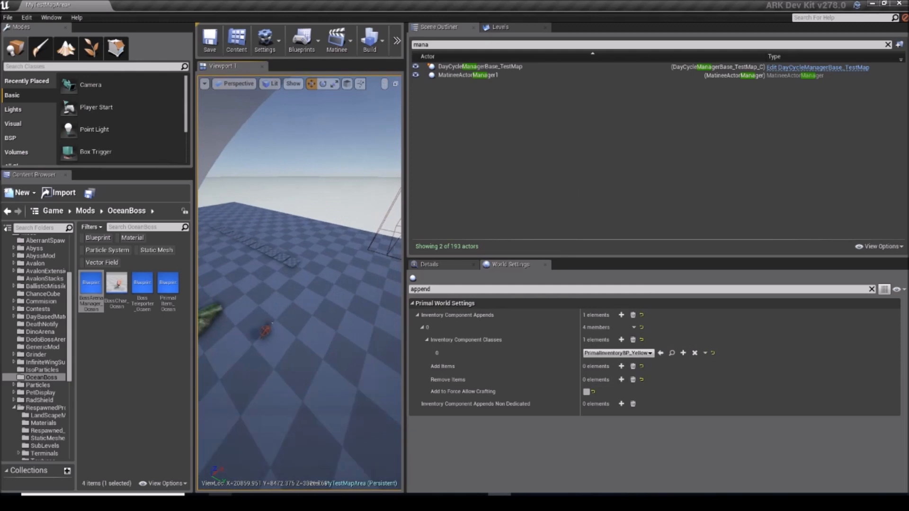
Step: Enable Add to Force Allow Crafting for the append entry and add PrimalItem_OceanEasy to its Add Items
right_click_drag(299, 284, 371, 253)
right_click_drag(341, 279, 237, 284)
right_click_drag(299, 284, 208, 289)
right_click_drag(318, 265, 306, 310)
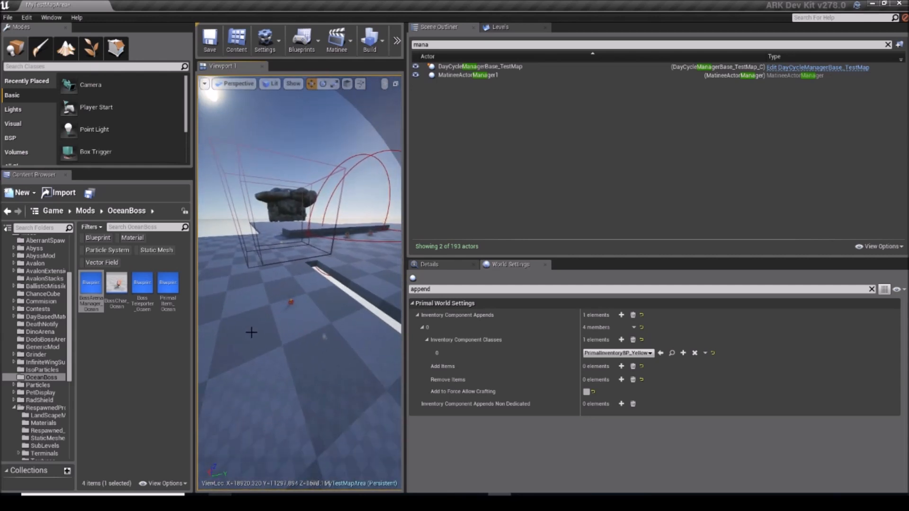
left_click(620, 366)
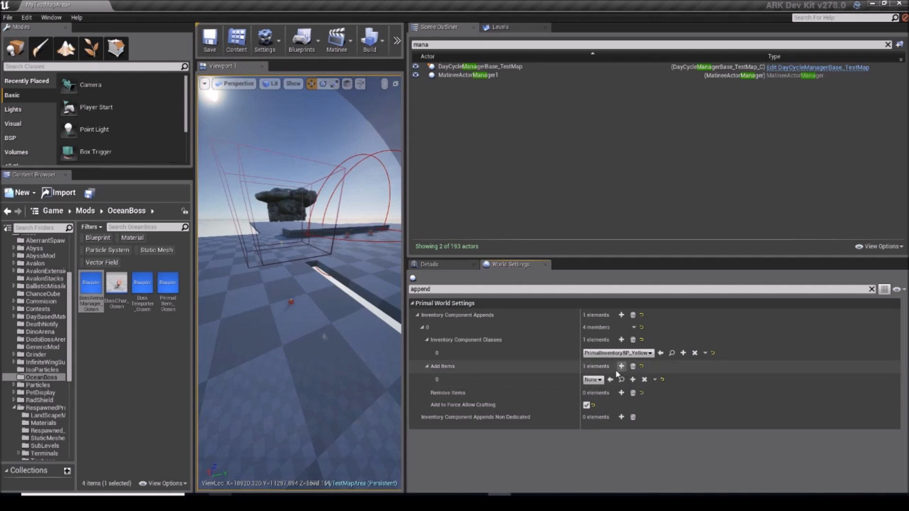
left_click(592, 379)
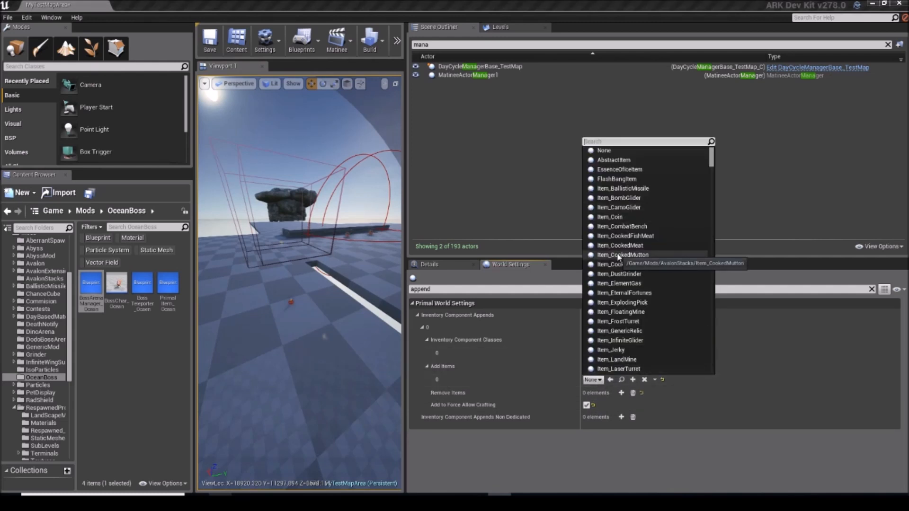
type("primalitem_ocean")
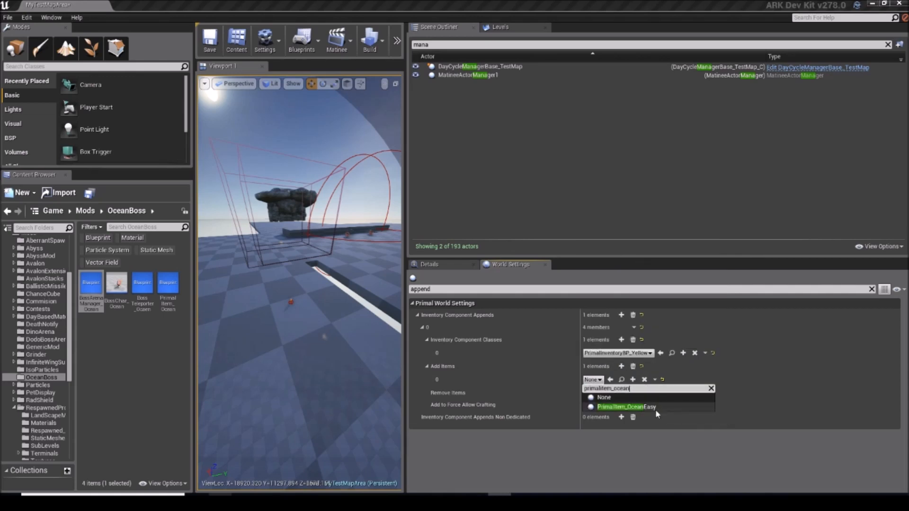
left_click(659, 409)
Step: Enlarge the viewport, lower its camera speed to 4 and examine the pillar-shaped terminal on the test floor
left_click_drag(406, 187, 806, 169)
mouse_move(664, 108)
right_mouse_down()
mouse_move(672, 156)
mouse_move(677, 114)
mouse_move(664, 108)
right_mouse_up()
key("w")
left_click(777, 83)
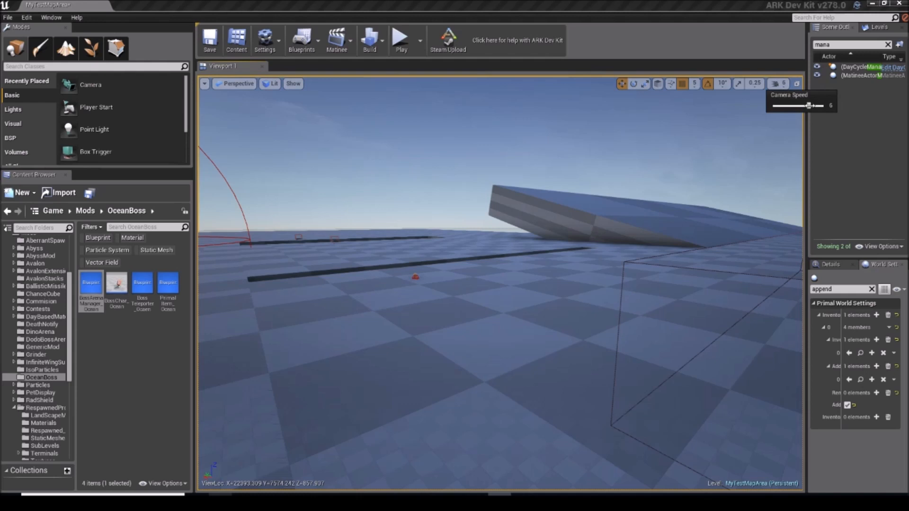
left_click_drag(794, 106, 787, 105)
right_click_drag(633, 179, 654, 184)
key("w")
left_click(780, 84)
key("w")
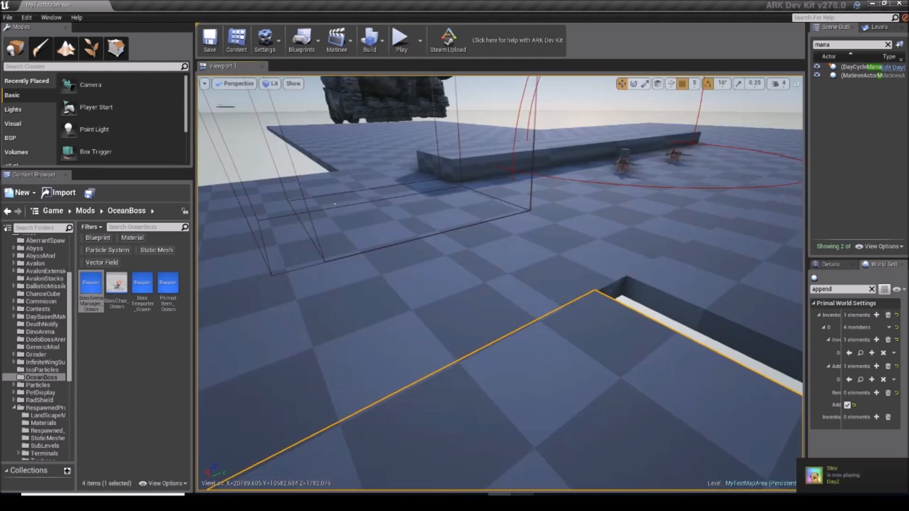
right_click_drag(629, 410, 359, 388)
key("w")
key("s")
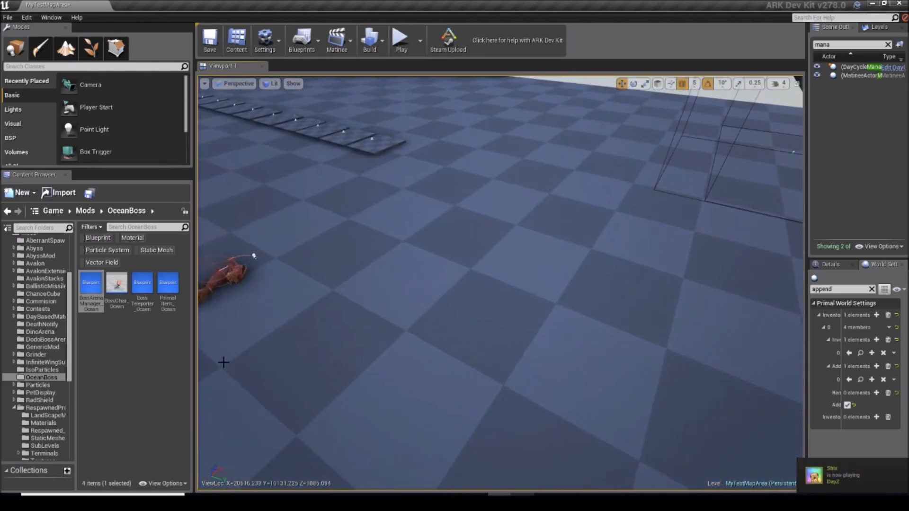
Step: Place a BossArenaManager_Ocean actor in the level on the checkered test floor
left_click_drag(91, 296, 492, 285)
left_click_drag(589, 288, 589, 289)
key("s")
right_click_drag(589, 289, 615, 269)
left_click_drag(806, 135, 705, 142)
key("s")
right_click_drag(568, 157, 440, 203)
Step: Search the placeable classes for "point" and place a Target Point on the checkered floor
left_click(211, 116)
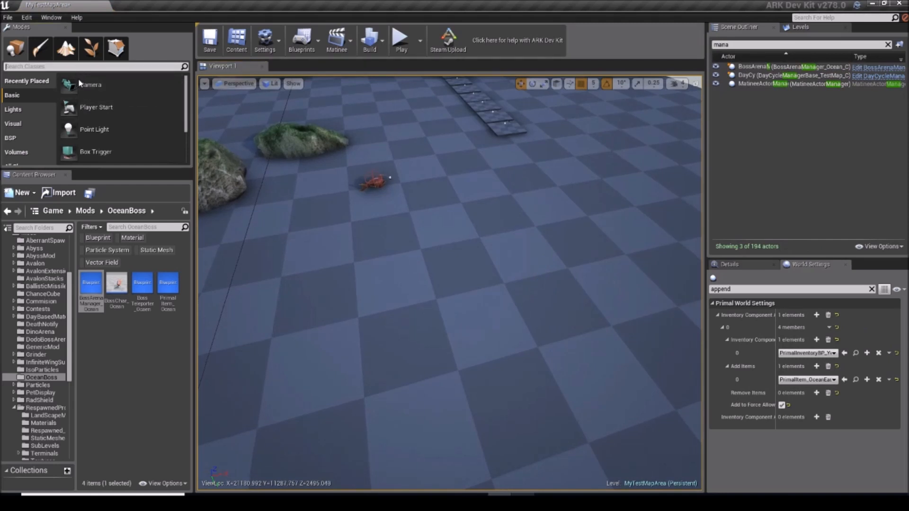
type("server side")
key("BackSpace")
key("BackSpace")
key("BackSpace")
key("BackSpace")
key("BackSpace")
key("BackSpace")
key("BackSpace")
key("BackSpace")
key("BackSpace")
key("BackSpace")
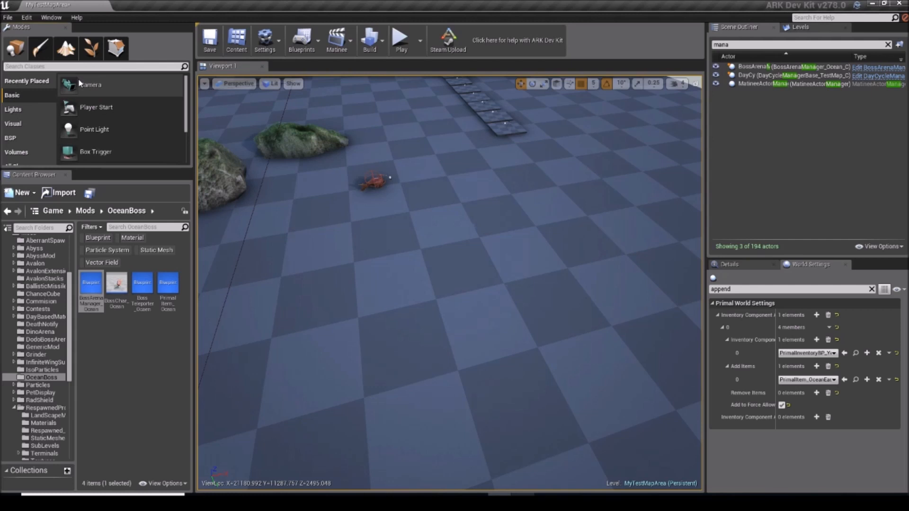
type("point")
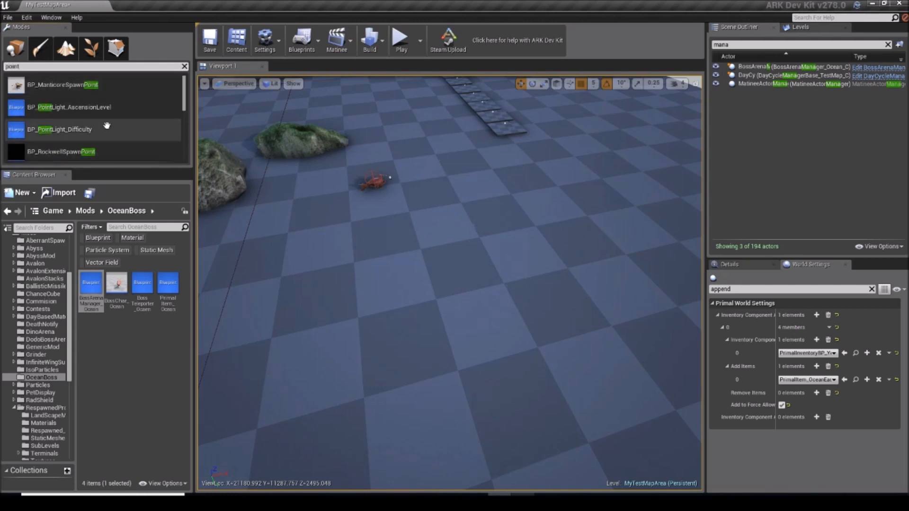
left_click_drag(185, 100, 183, 152)
left_click_drag(44, 127, 484, 201)
right_click_drag(484, 201, 502, 202)
key("s")
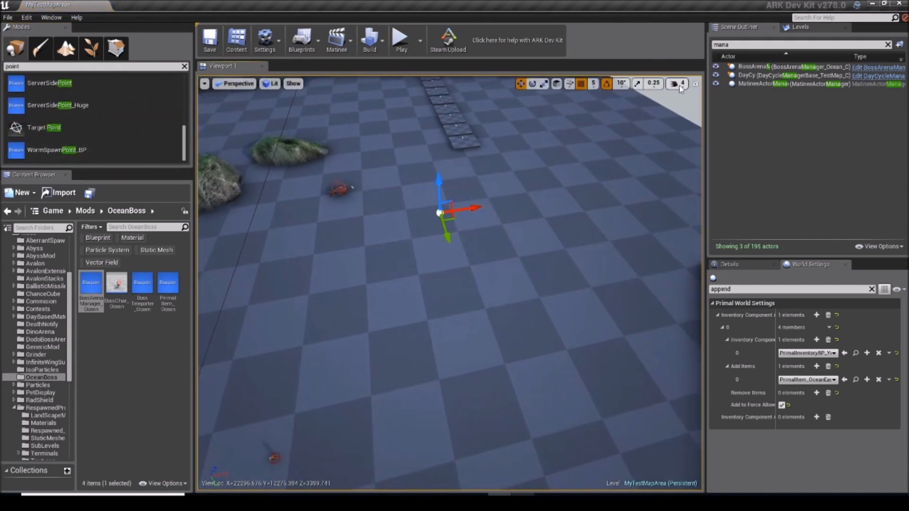
Step: Raise the camera speed to 8 and move the target point off the test floor toward the large rock arena
left_click(679, 85)
key("s")
mouse_move(450, 237)
right_mouse_down()
mouse_move(478, 251)
mouse_move(447, 253)
right_mouse_up()
left_click_drag(440, 253, 695, 228)
right_click_drag(696, 228, 579, 222)
key("d")
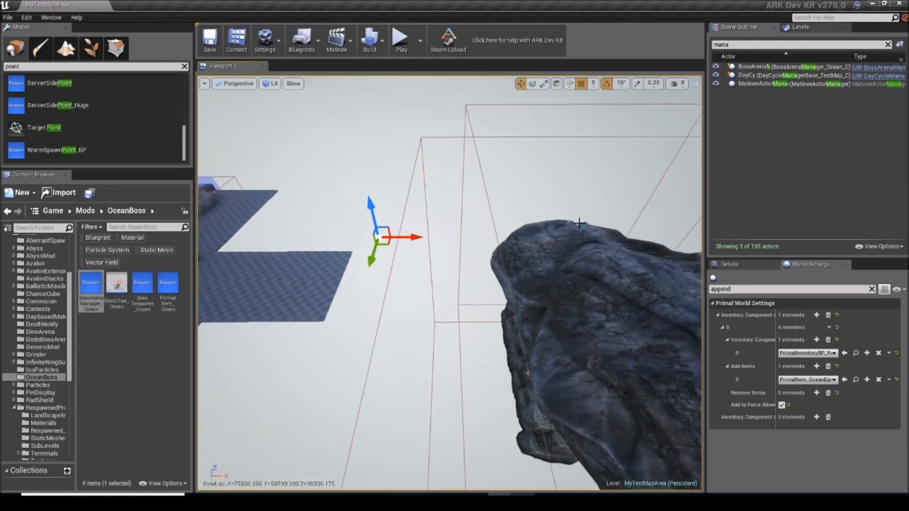
Step: Move the target point inside the rock arena and position it over the blue wheel-shaped platform
left_click_drag(500, 230, 615, 230)
right_click_drag(615, 230, 729, 246)
key("w")
key("w")
key("s")
right_click_drag(598, 242, 469, 201)
key("w")
key("d")
key("a")
key("w")
key("s")
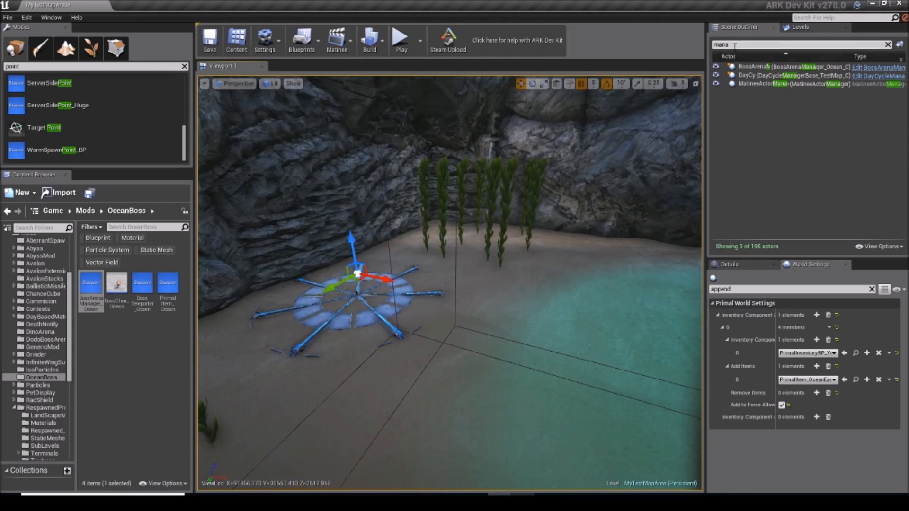
Step: Name the platform's target point PlayerSpawn and place a copy named BossSpawn in the arena pool
left_click(732, 265)
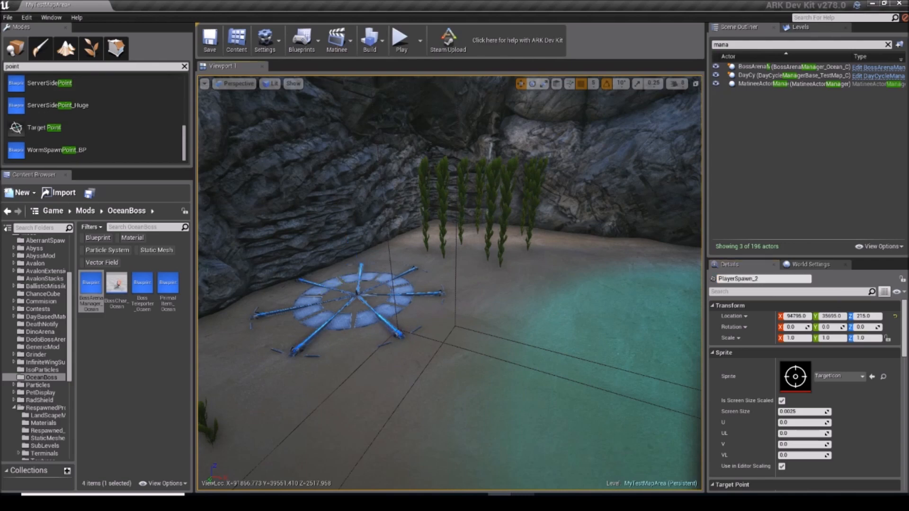
mouse_move(450, 284)
right_mouse_down()
mouse_move(378, 260)
mouse_move(502, 265)
mouse_move(492, 256)
mouse_move(341, 279)
mouse_move(350, 260)
mouse_move(454, 284)
mouse_move(549, 288)
mouse_move(445, 298)
right_mouse_up()
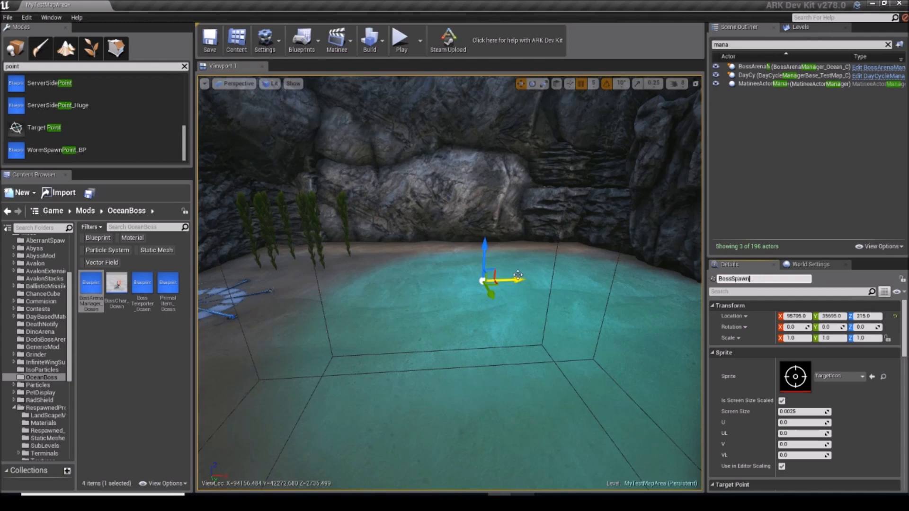
Step: Place a copy of BossSpawn at about X 92690, Z 400 in the arena and rename it BossCenter
key("f")
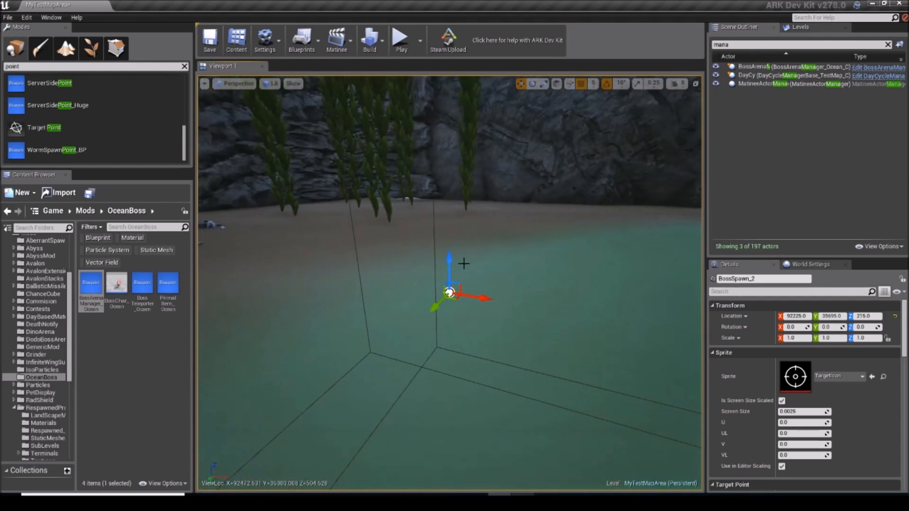
right_click_drag(444, 188, 561, 221)
left_click_drag(450, 257, 459, 257)
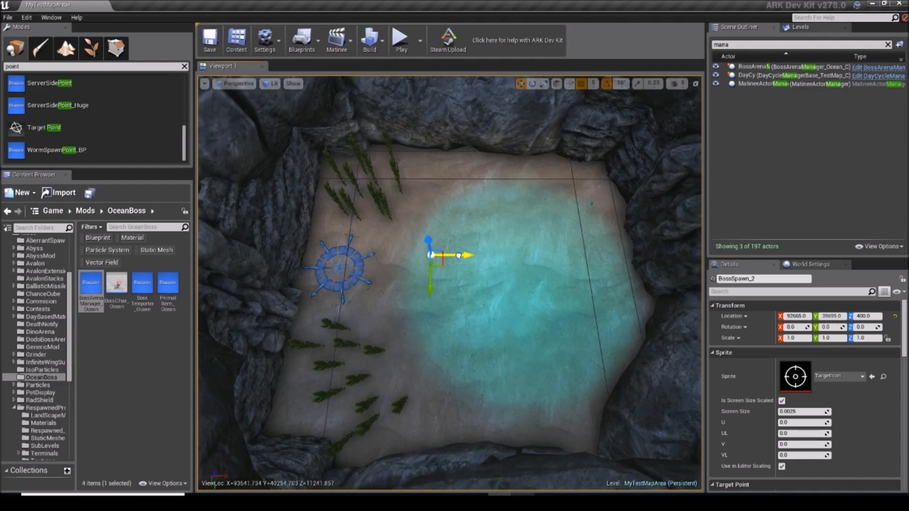
right_click_drag(459, 257, 332, 256)
right_click_drag(450, 284, 616, 280)
key("f")
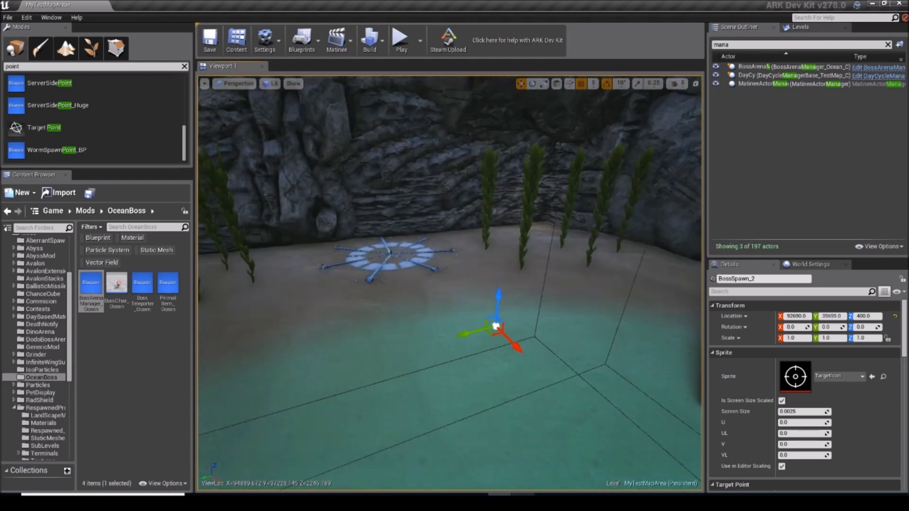
right_click_drag(576, 214, 665, 240)
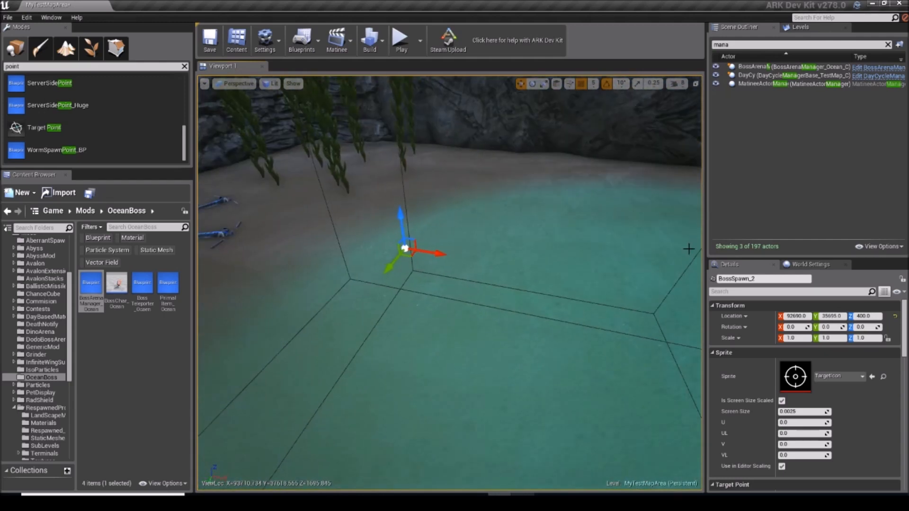
type("BossCenter")
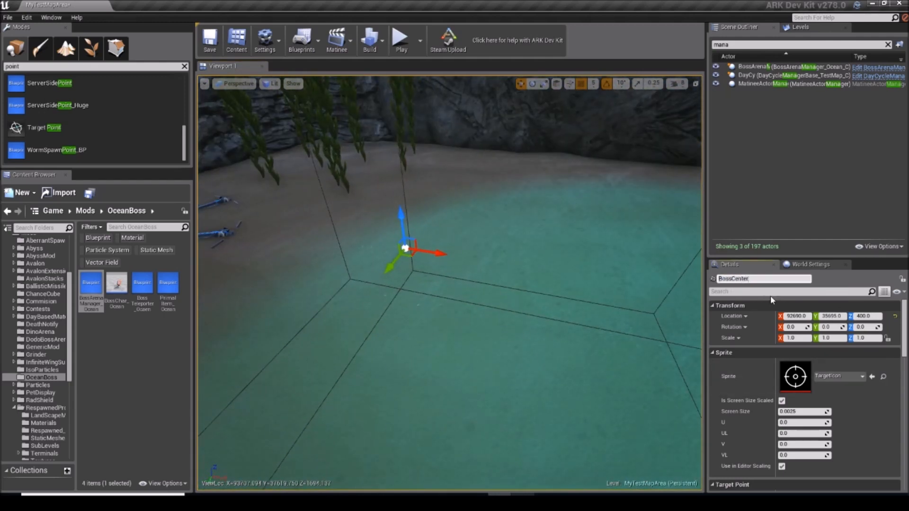
Step: Select the BossArenaManager_Ocean actor in the level and set its Player Teleport Pos to PlayerSpawn
left_click(762, 67)
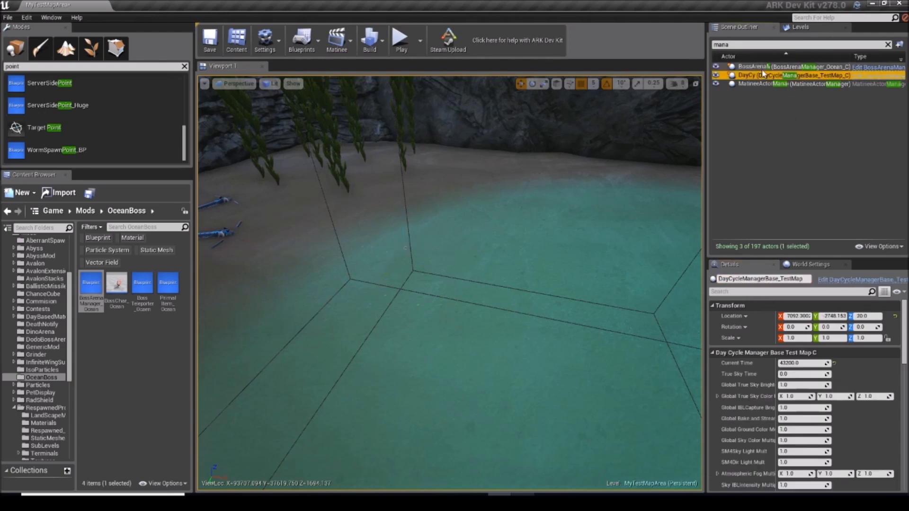
double_click(762, 70)
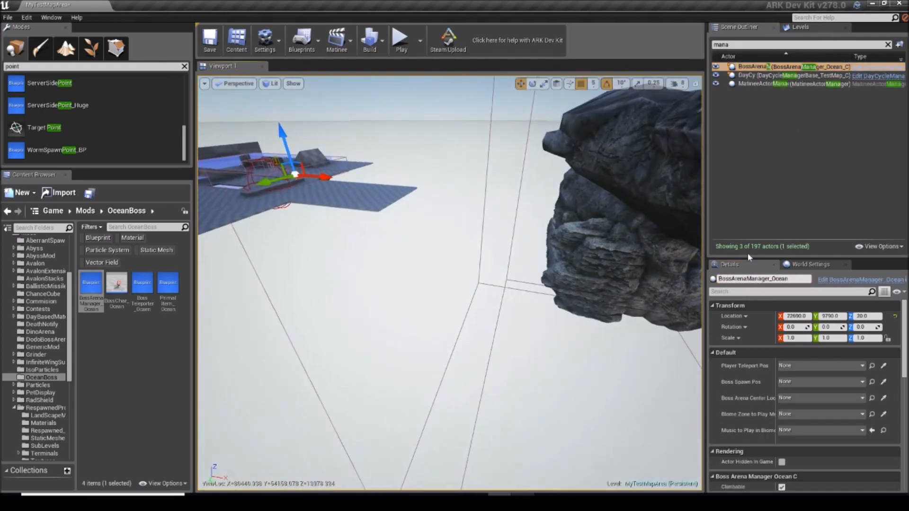
left_click(797, 365)
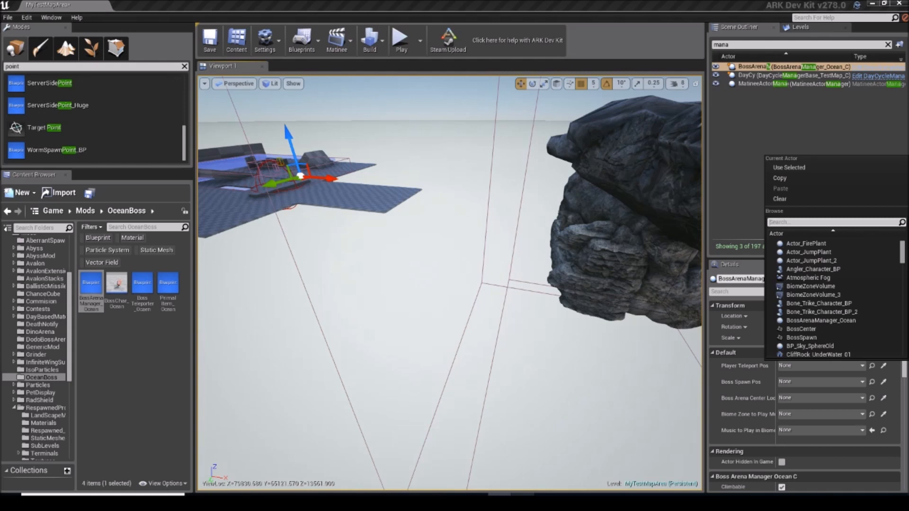
type("players")
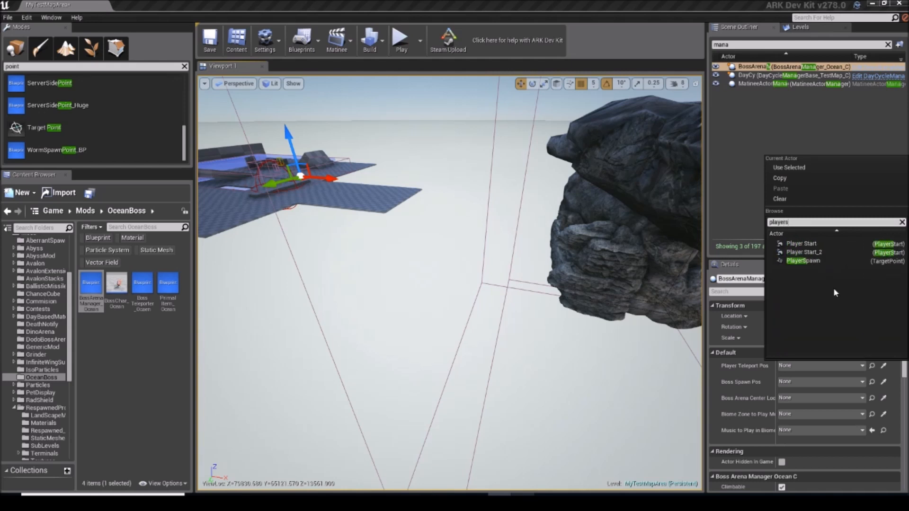
left_click(822, 262)
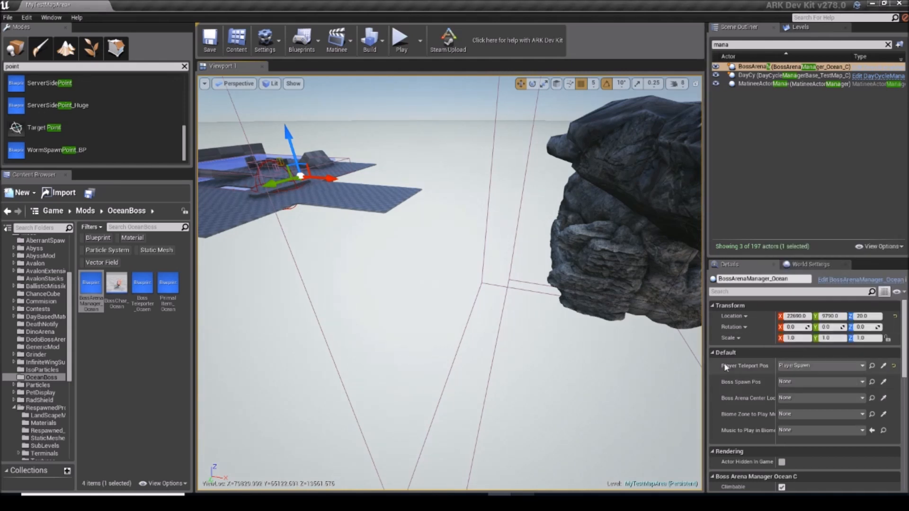
Step: Set the arena manager's Boss Spawn Pos to the BossSpawn target point
left_click(812, 380)
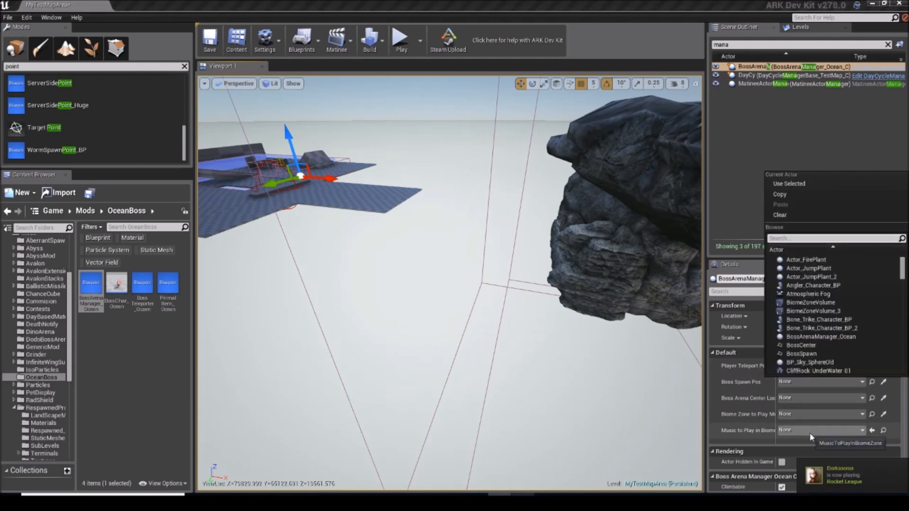
type("bossspawn")
key("Return")
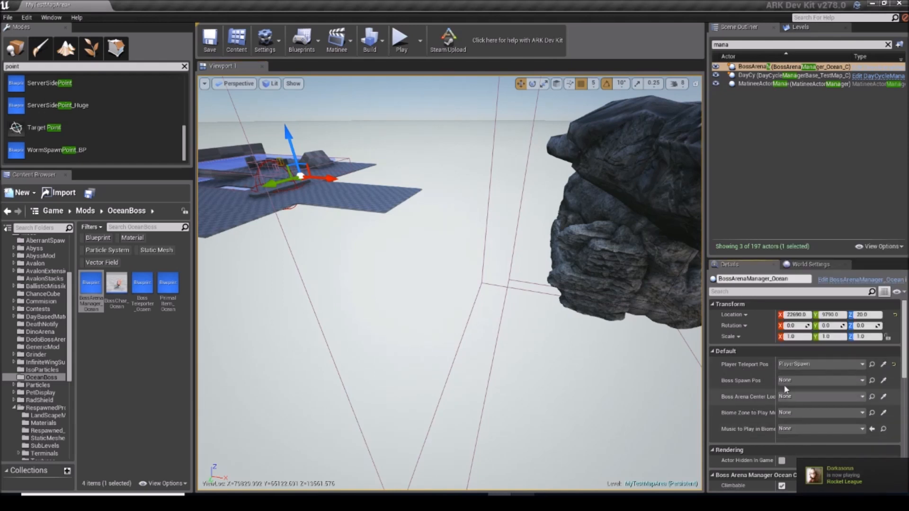
left_click(796, 380)
type("bosspaw")
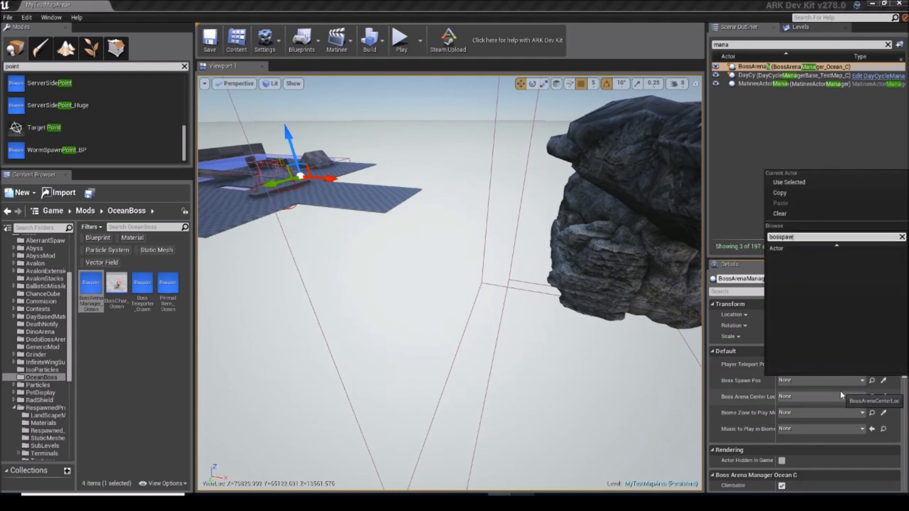
key("BackSpace")
key("BackSpace")
key("BackSpace")
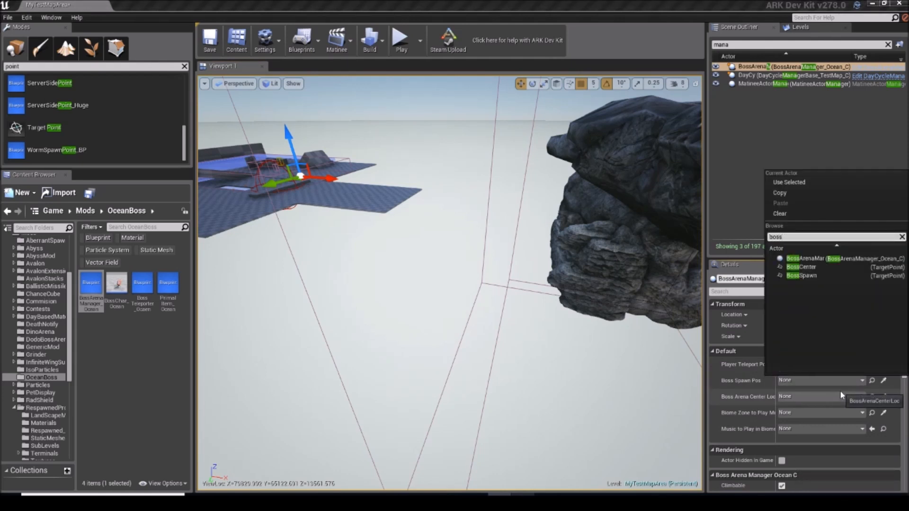
left_click(802, 275)
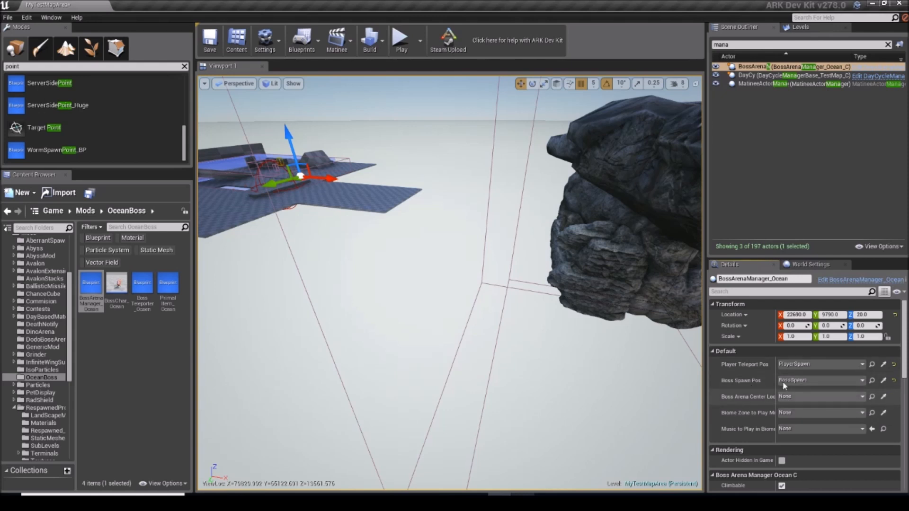
Step: Set the arena manager's Boss Arena Center Loc to the BossCenter target point
left_click(808, 397)
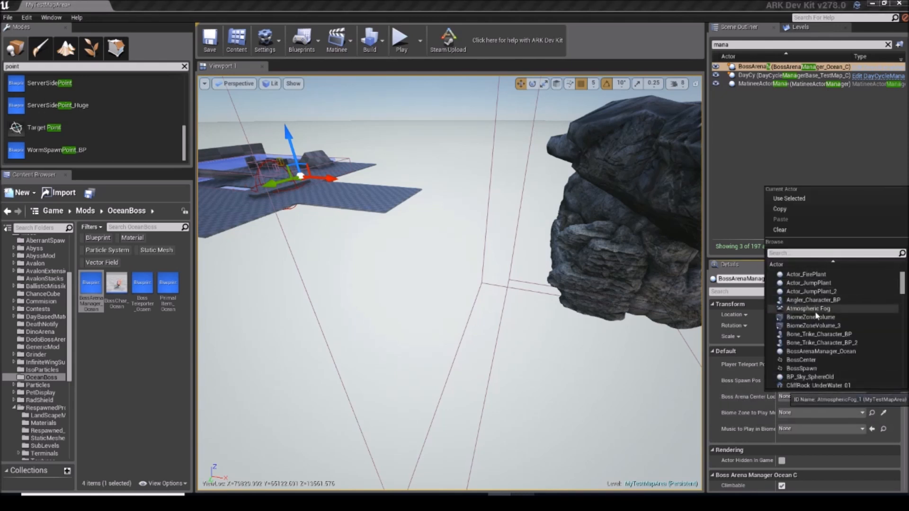
type("cente")
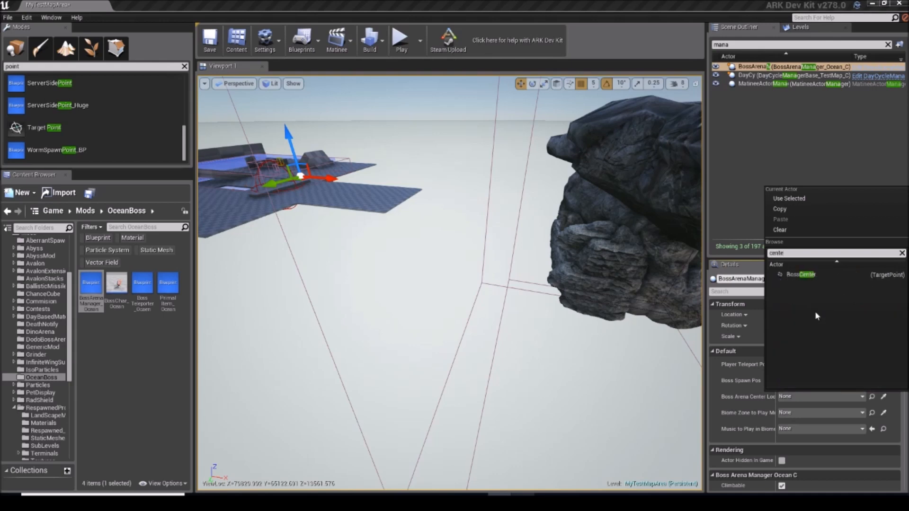
left_click(802, 274)
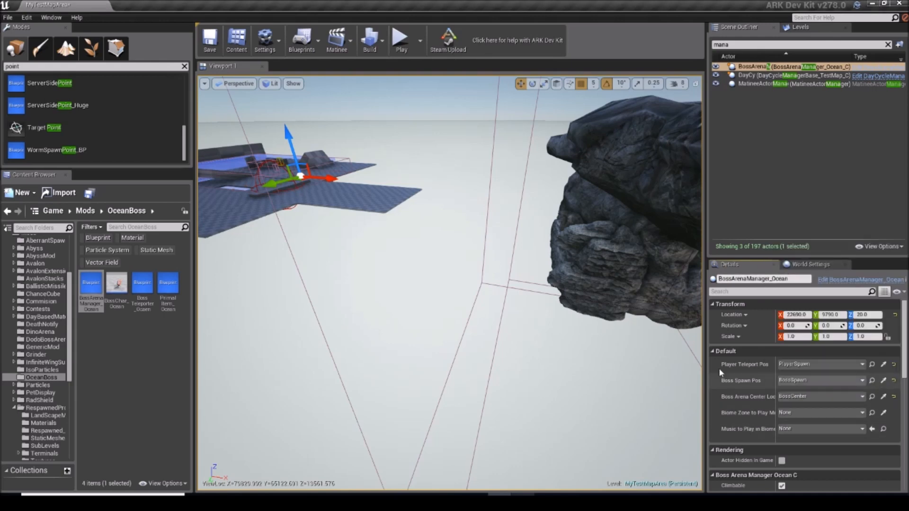
Step: Examine the arena manager's full property names and its placement relative to the rock arena
left_click_drag(705, 351, 564, 350)
key("f")
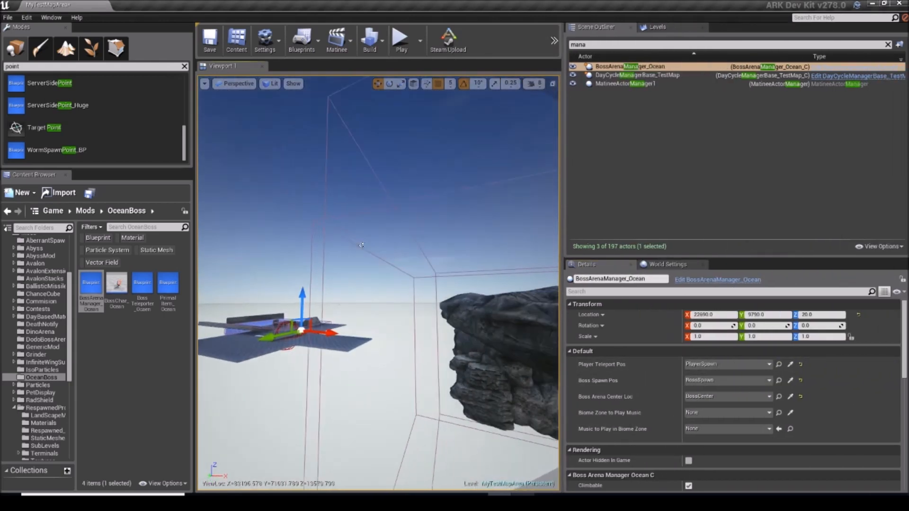
right_click_drag(249, 235, 231, 236)
mouse_move(341, 133)
right_mouse_down()
mouse_move(284, 163)
mouse_move(335, 149)
right_mouse_up()
right_click_drag(531, 362, 493, 364)
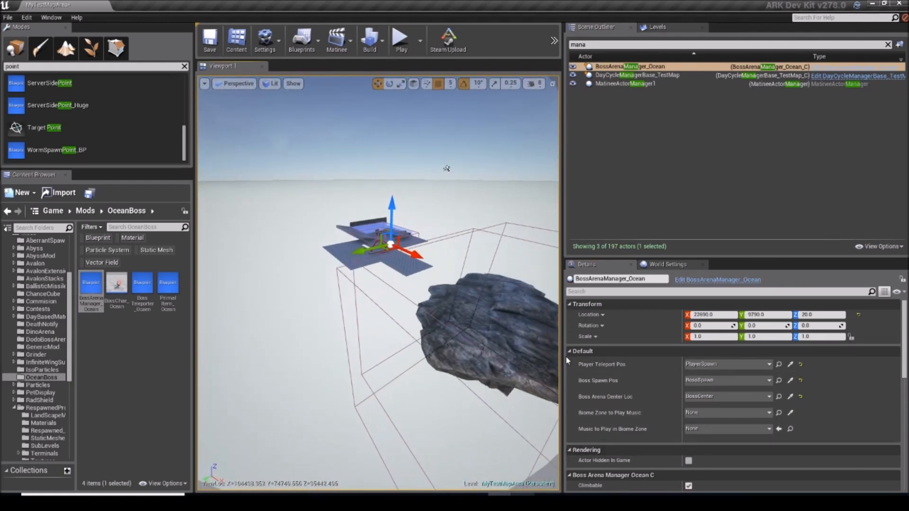
left_click_drag(562, 361, 749, 362)
Step: Inspect the PhysicsVolume and the StructurePreventionZoneVolume that surround the rock arena
right_click_drag(639, 331, 587, 341)
left_click(580, 343)
key("Escape")
right_click_drag(452, 253, 479, 256)
left_click(475, 253)
right_click_drag(680, 289, 469, 234)
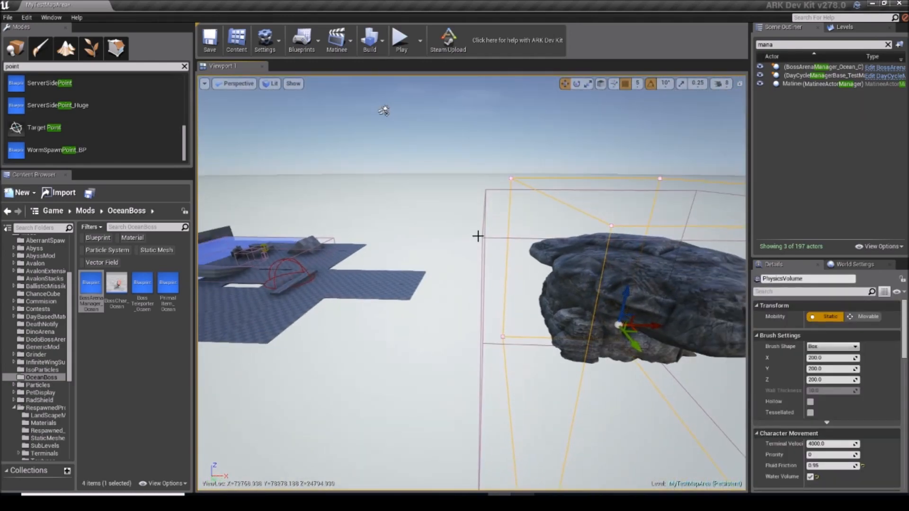
left_click(482, 235)
key("f")
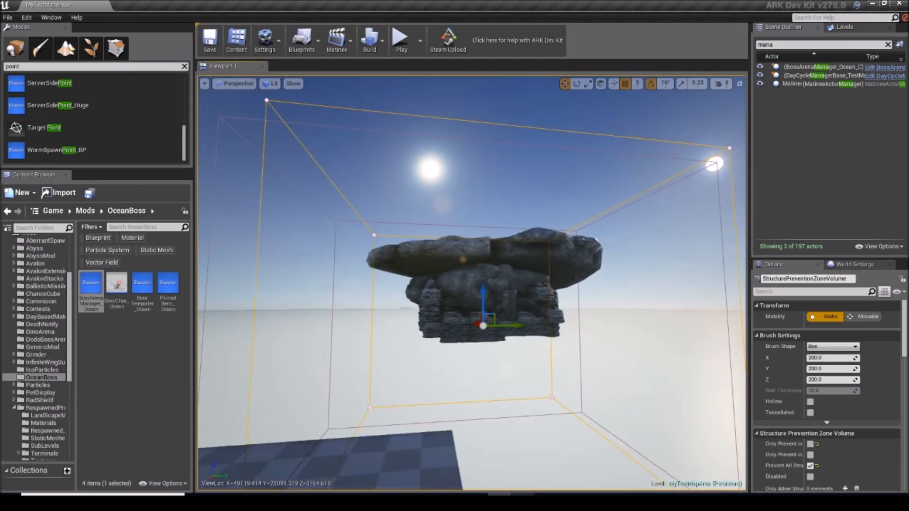
Step: Play-test the map, walk to the Yellow Obelisk Terminal and activate the ARK tribute to start the boss teleport
key("w")
right_click_drag(472, 283, 587, 306)
key("w")
key("w")
key("w")
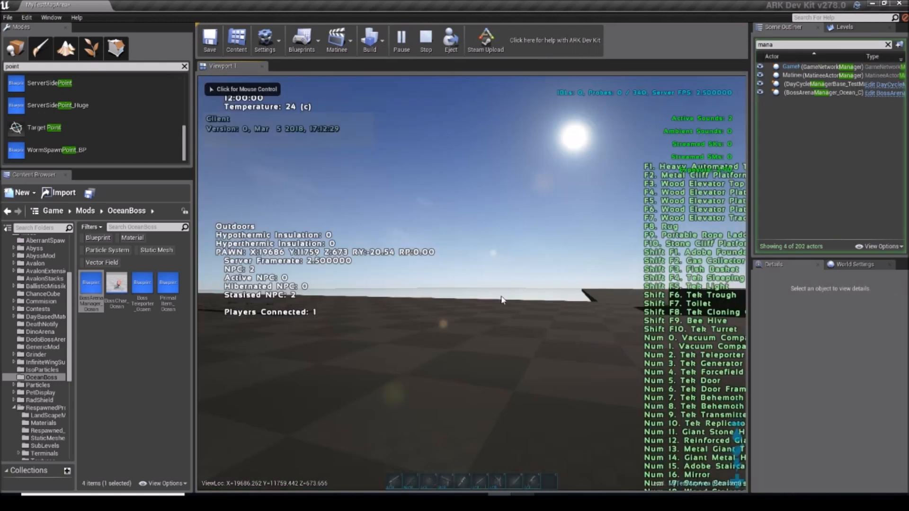
key("w")
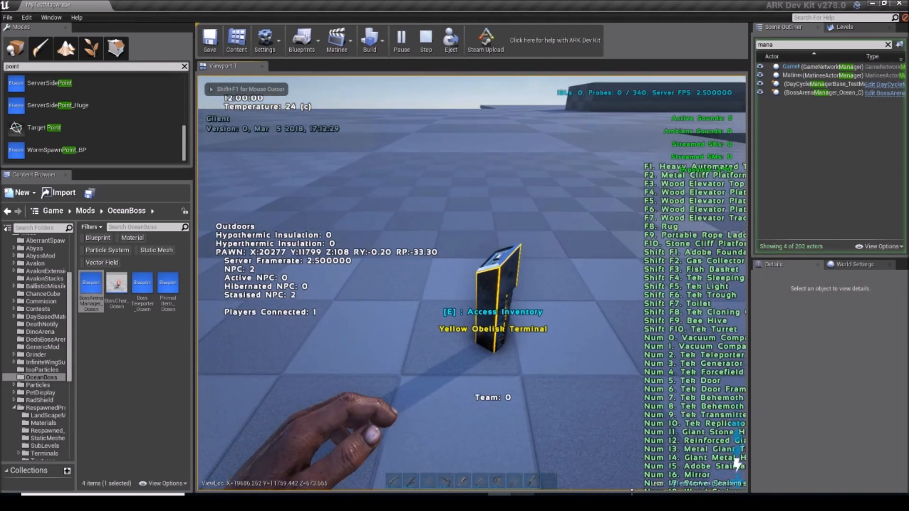
key("e")
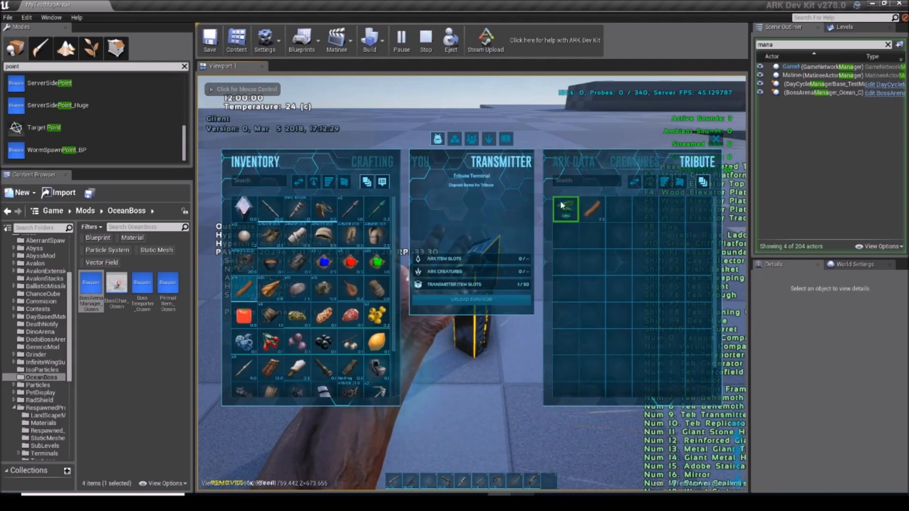
double_click(571, 210)
key("f")
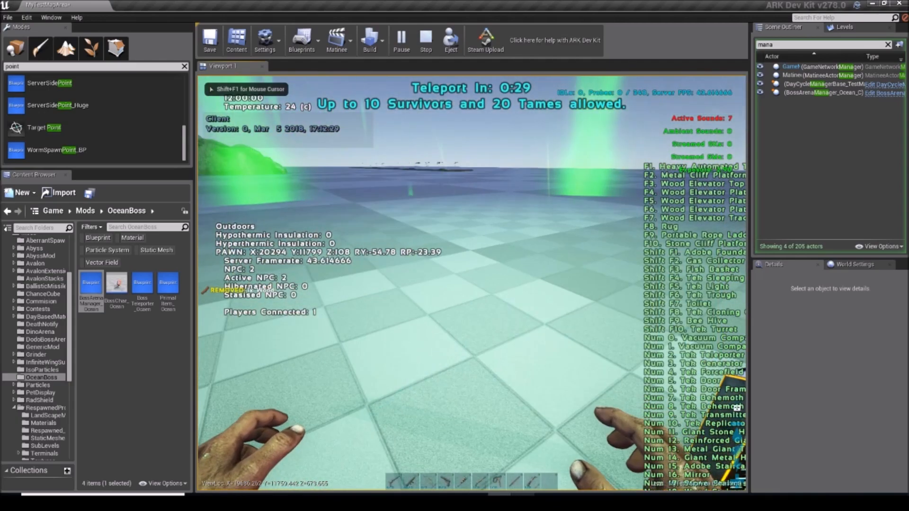
Step: Run the console command cheat slomo 500 to speed through the teleport countdown into the boss arena
key("Tab")
key("Up")
key("Up")
key("Return")
key("Tab")
key("Up")
key("Up")
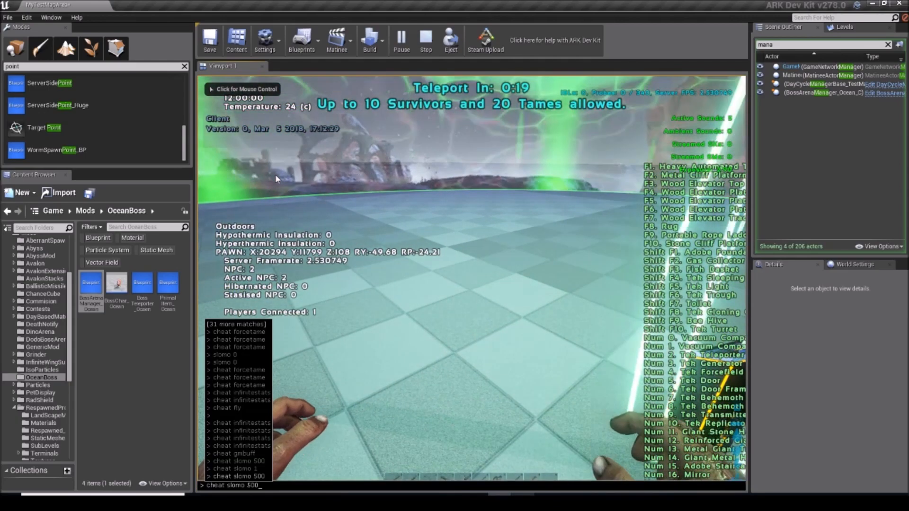
key("Return")
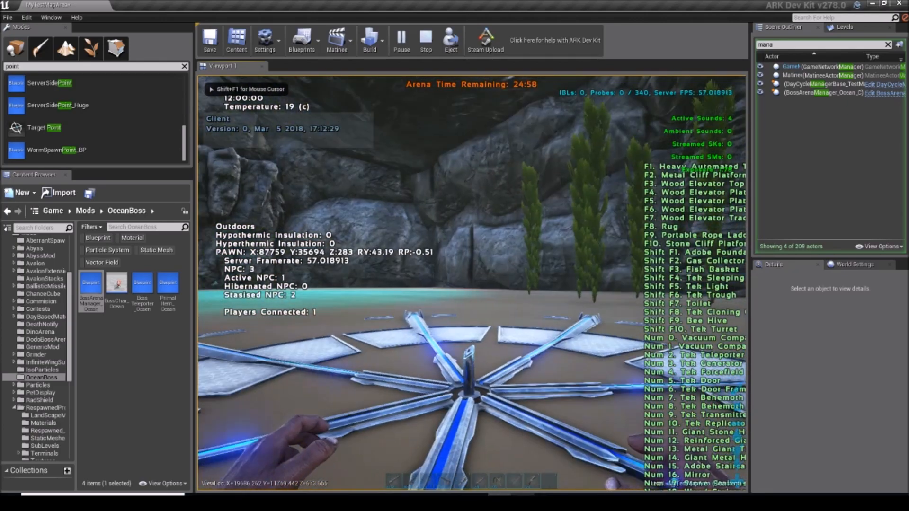
Step: Walk across the blue wheel-shaped platform toward the pool and turn off the debug overlay with the SetCheatPlayer console command
key("w")
scroll(472, 283, "down", 1)
scroll(472, 283, "up", 1)
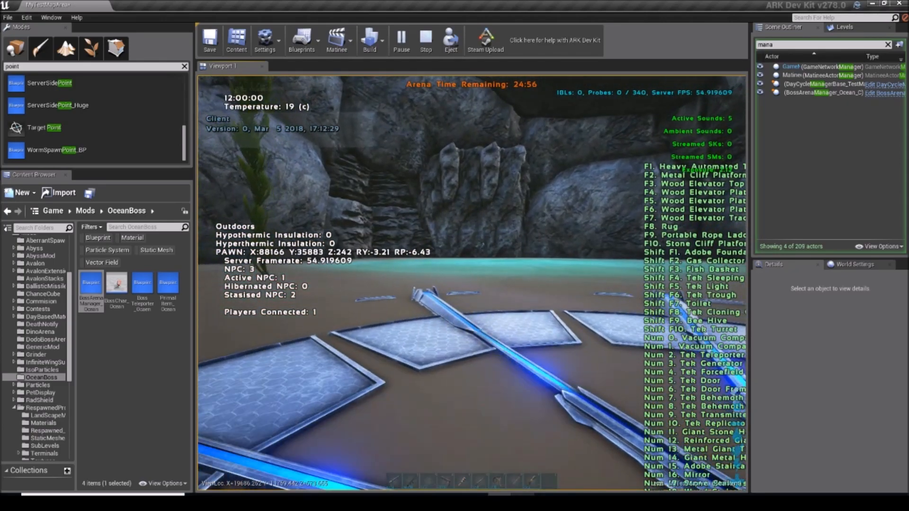
key("w")
key("space")
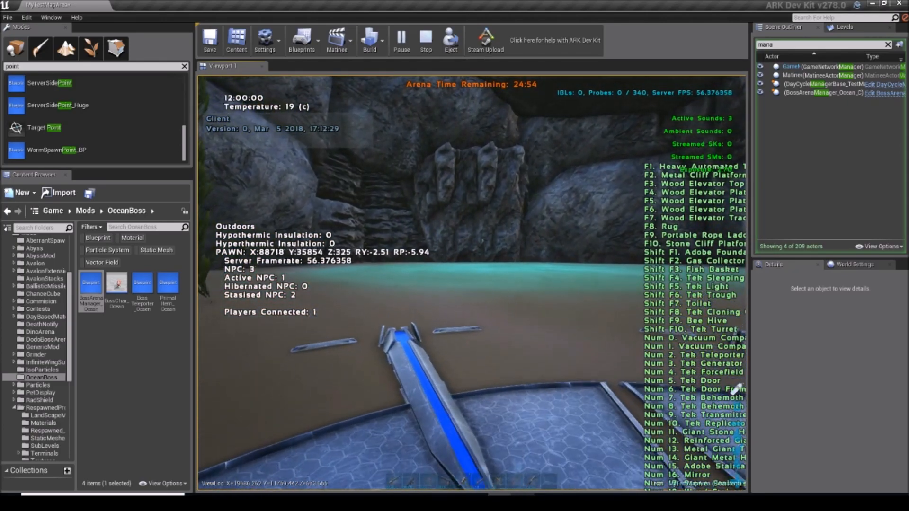
key("Tab")
type("setc")
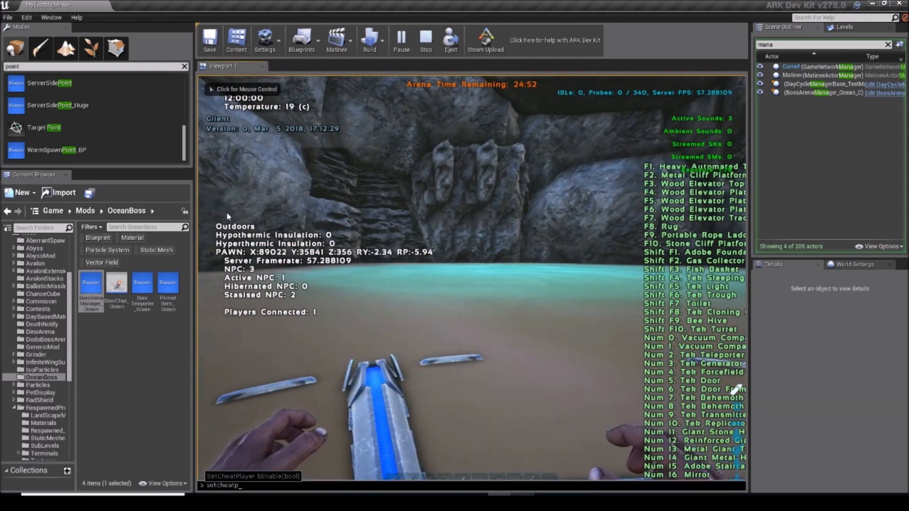
key("Return")
left_click(229, 216)
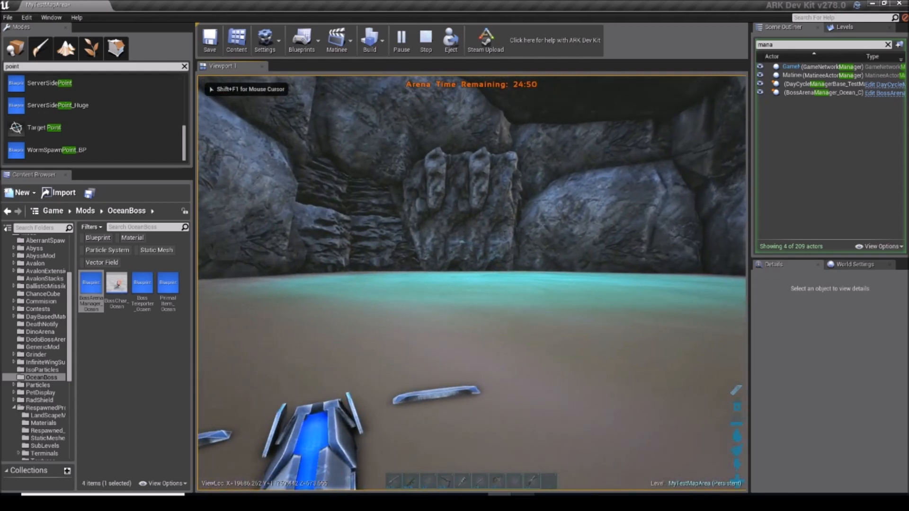
Step: Recall an earlier console command and advance across the sand into the arena pool
key("w")
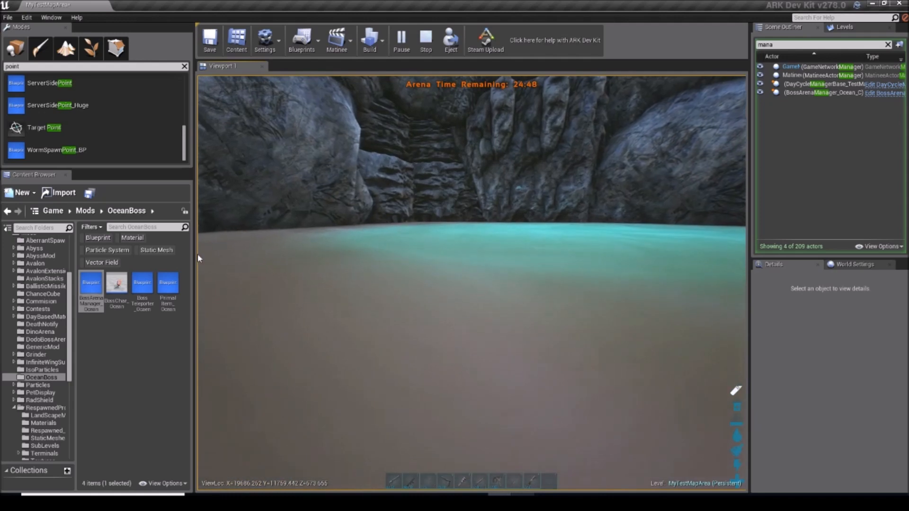
key("Tab")
key("Up")
key("Up")
key("Up")
key("Up")
key("Up")
key("Up")
key("Up")
key("Up")
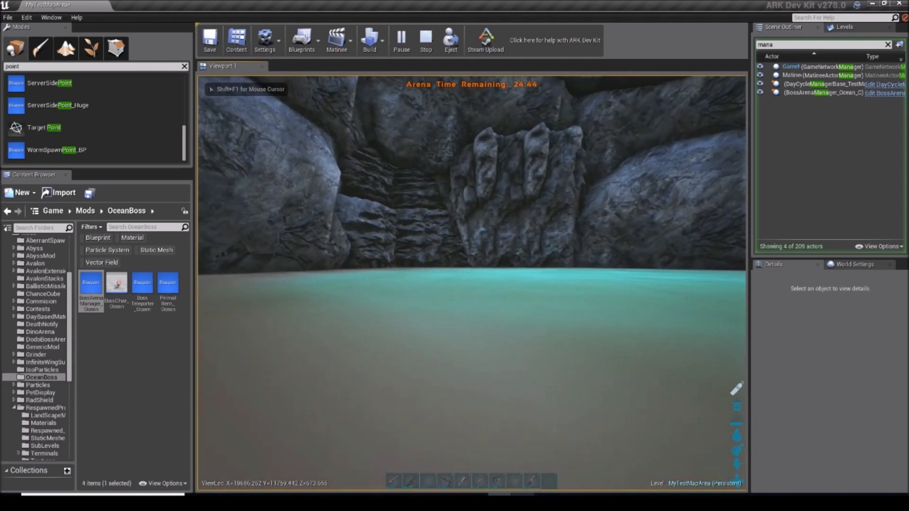
key("w")
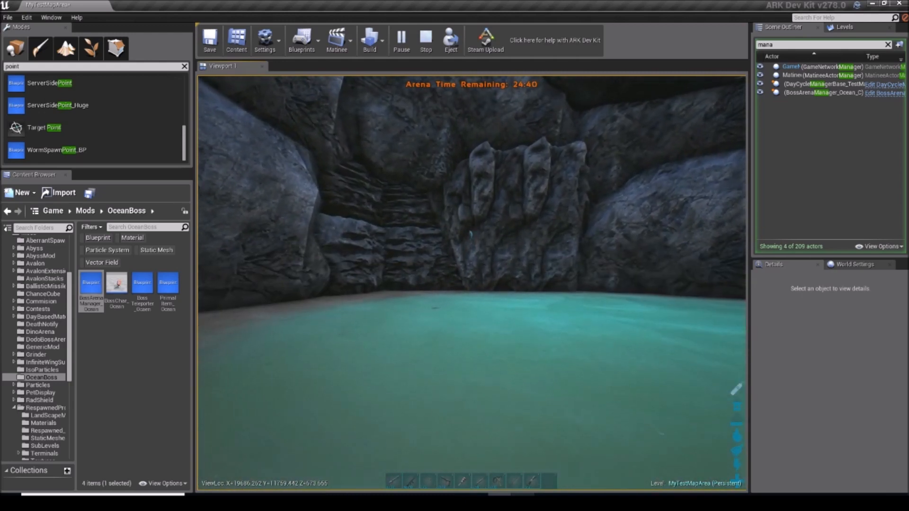
Step: Equip the sword and kill the attacking piranha boss in the arena pool
key("8")
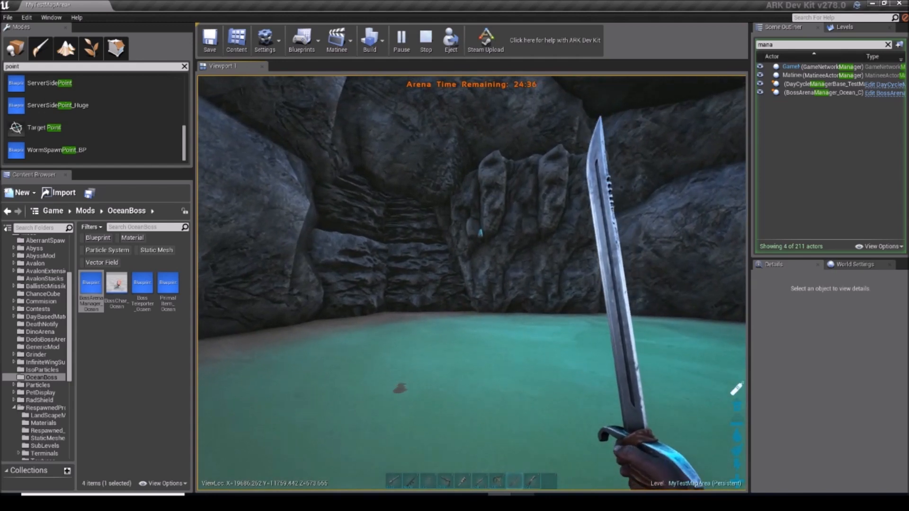
scroll(471, 283, "down", 2)
scroll(472, 282, "up", 2)
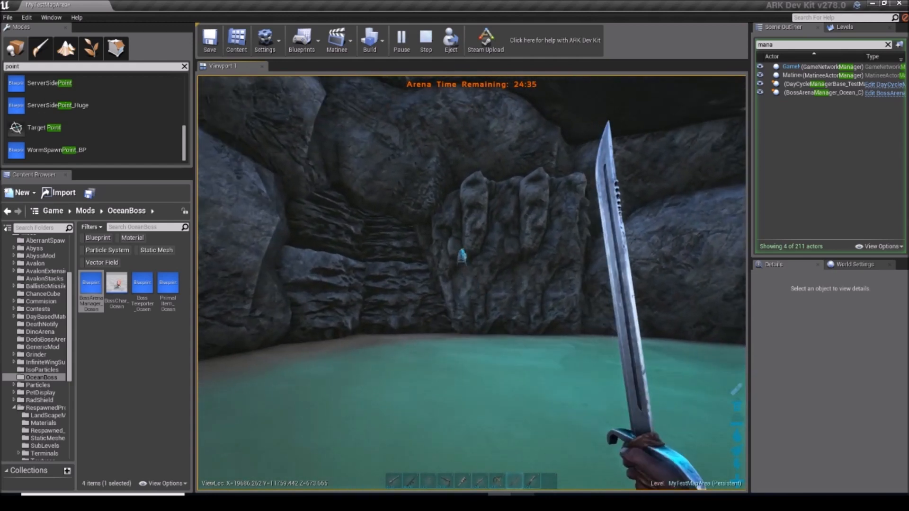
left_click(471, 282)
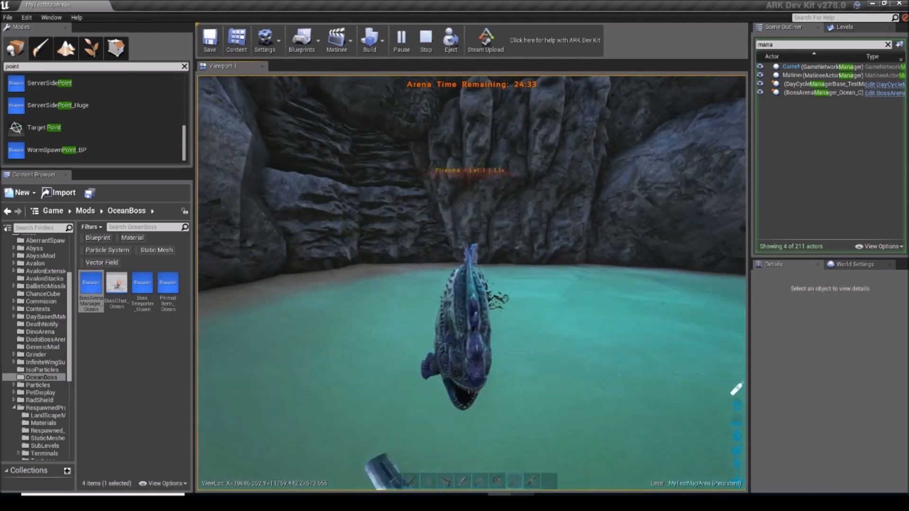
left_click(471, 283)
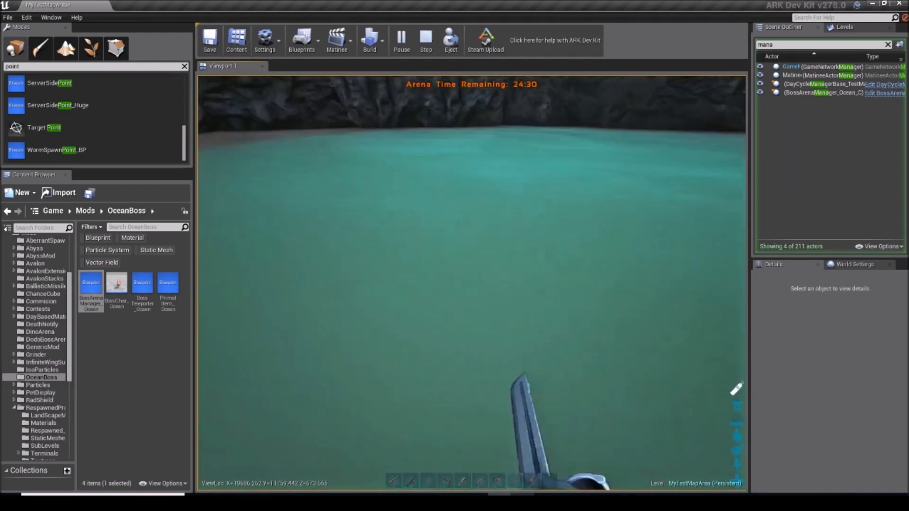
left_click(472, 282)
left_click(472, 282)
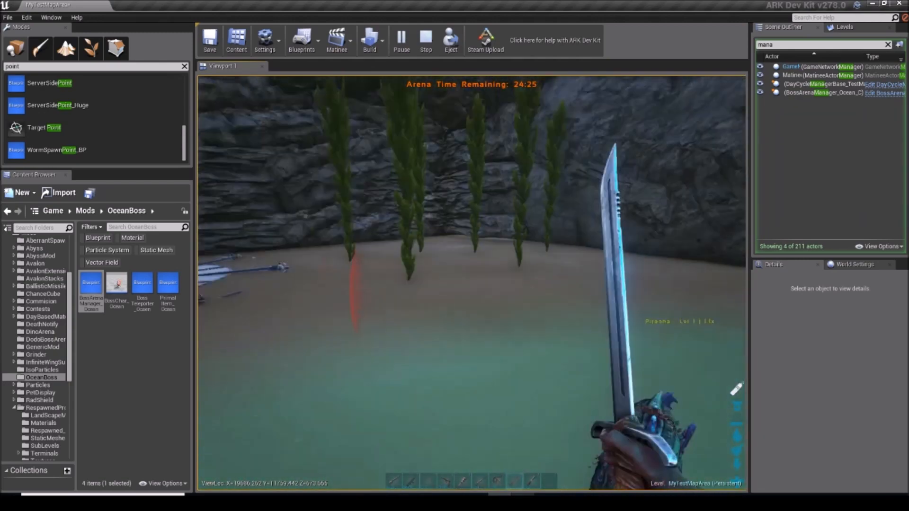
left_click(472, 283)
key("k")
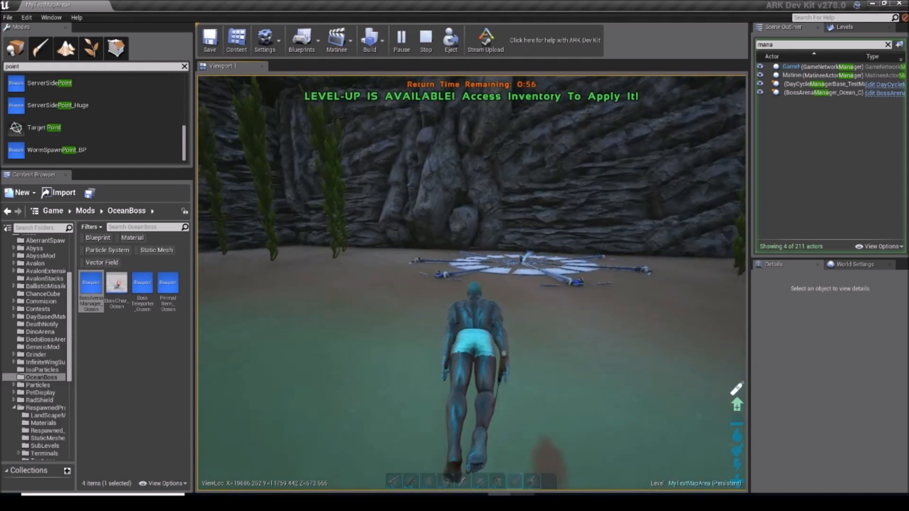
Step: Swim out of the pool toward the blue wheel-shaped platform, switching between first- and third-person views
key("w")
key("k")
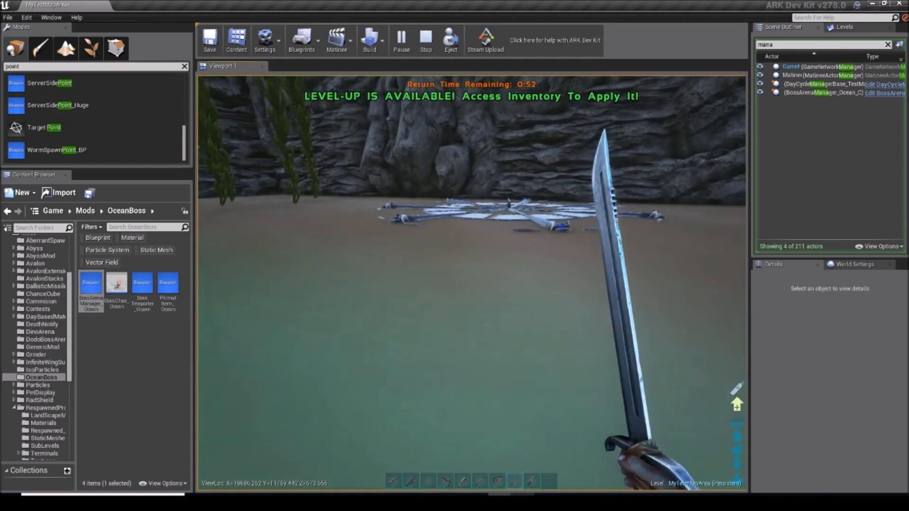
key("w")
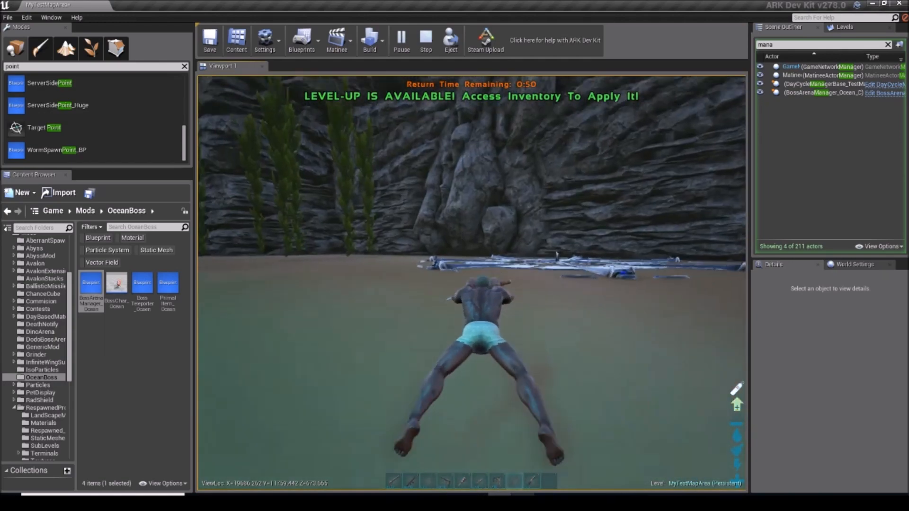
key("k")
Step: Speed up the return countdown with the console command cheat slomo 500, and restore normal game speed with cheat slomo 1
key("Tab")
key("Up")
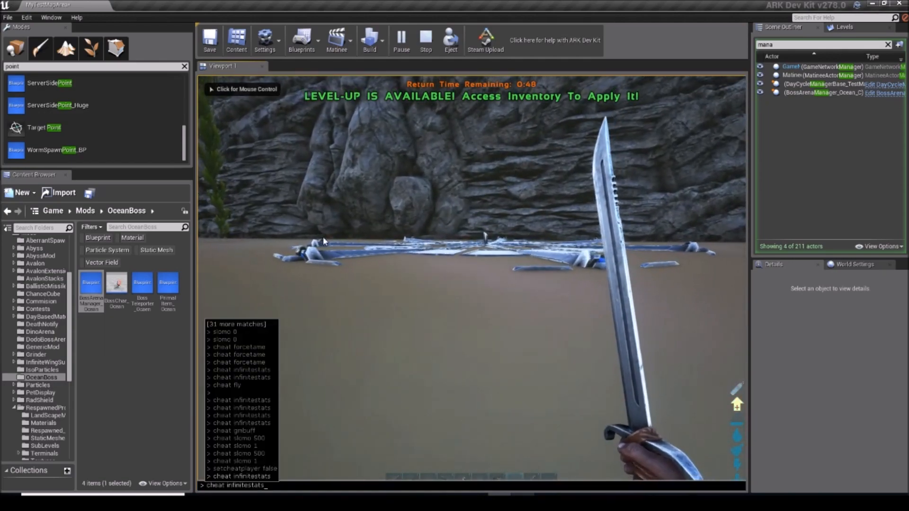
key("Up")
key("Up")
key("Up")
key("Return")
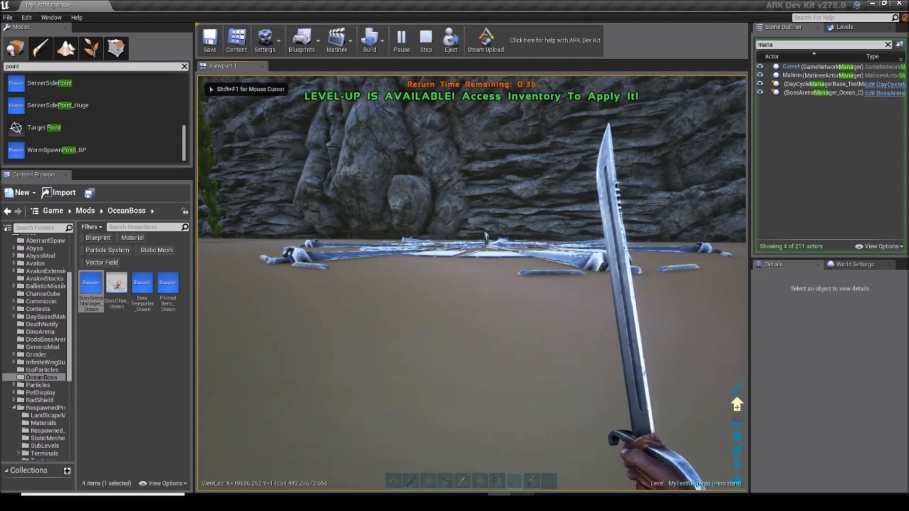
key("Up")
key("Up")
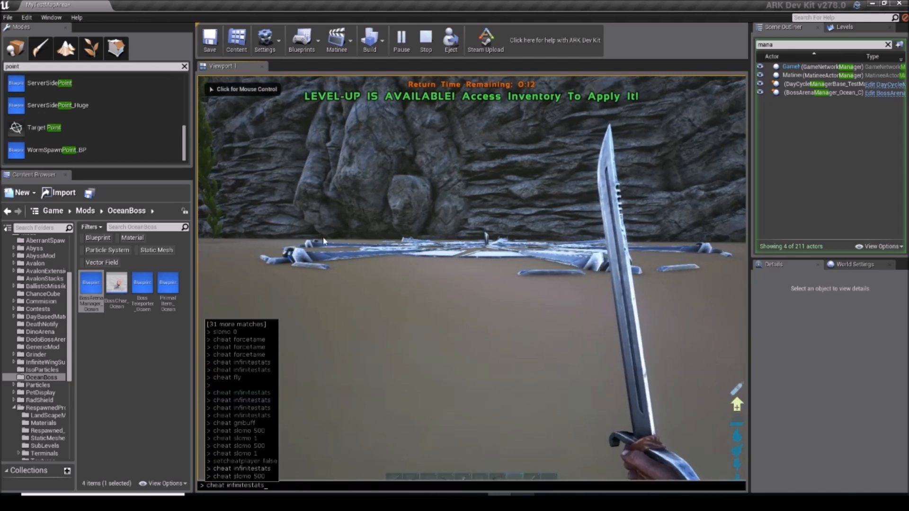
key("Return")
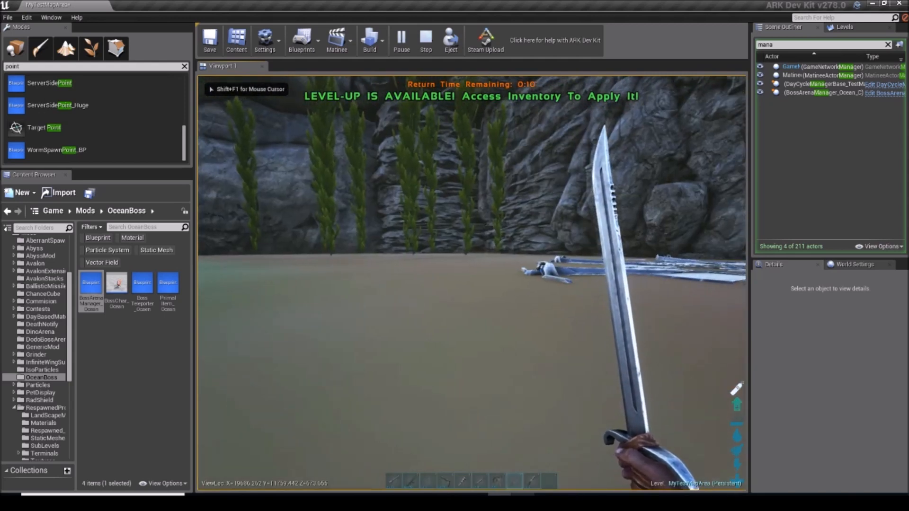
Step: Move onto the wheel-shaped platform and wait there for the teleport back to the test map
key("w")
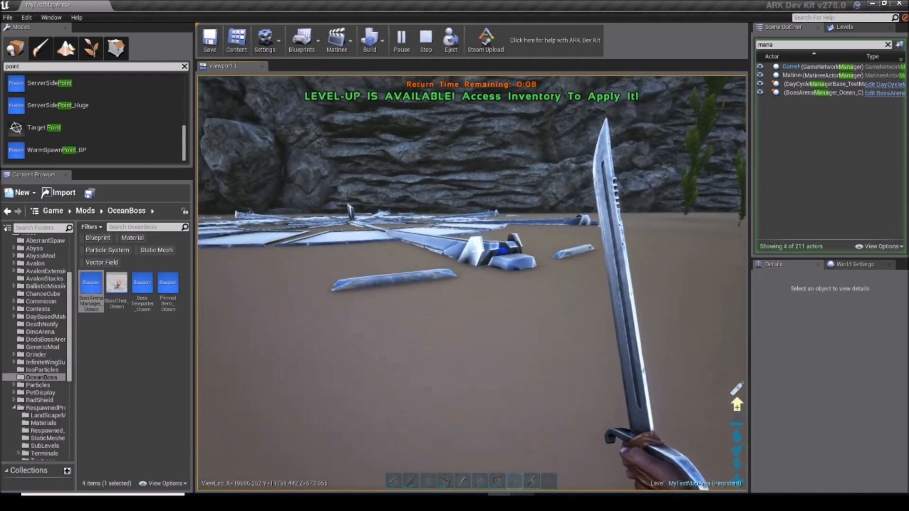
key("w")
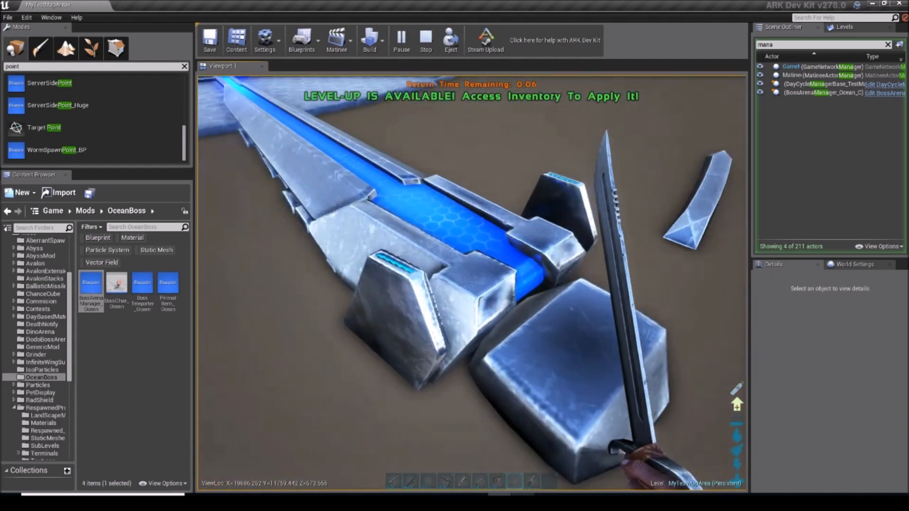
key("k")
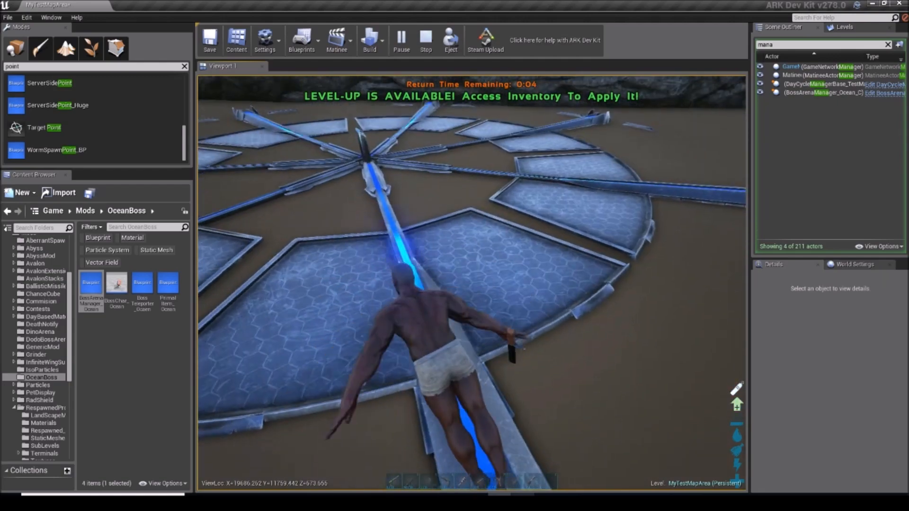
key("w")
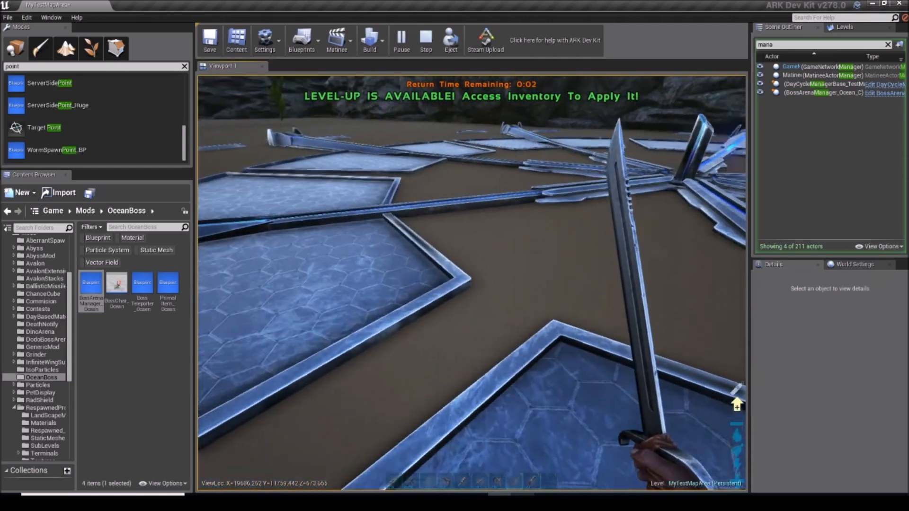
key("k")
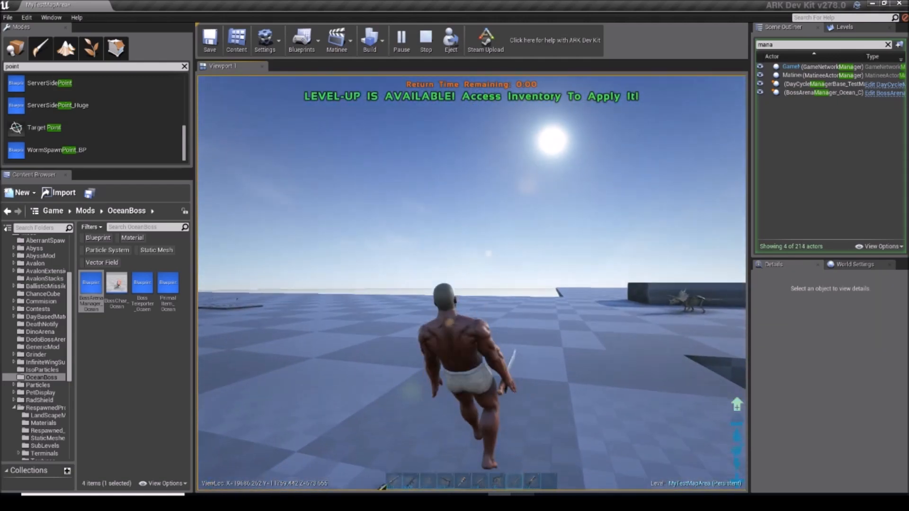
Step: Walk back to the Yellow Obelisk Terminal on the test map, access it and end the play test
key("w")
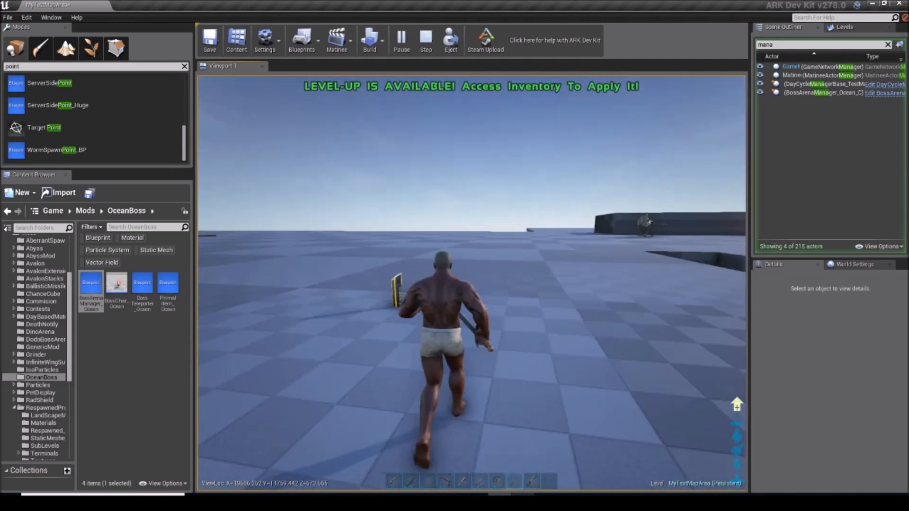
key("k")
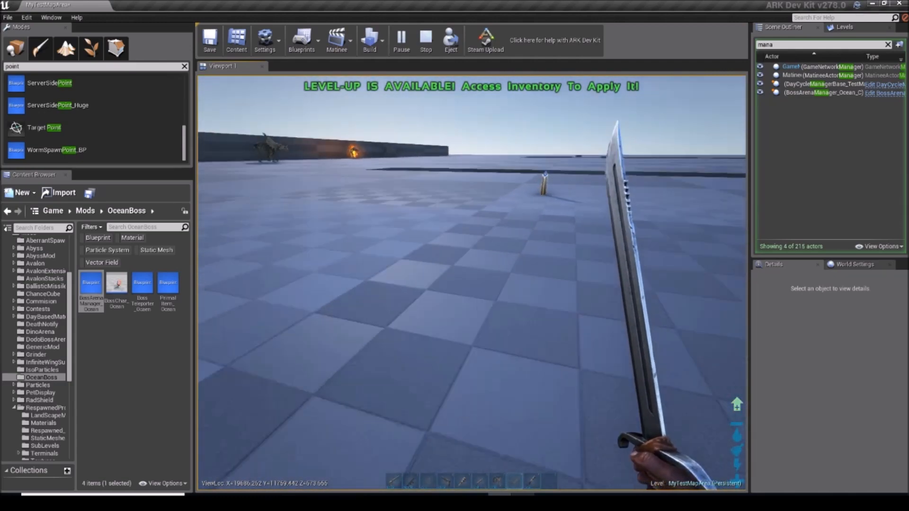
key("k")
key("k")
scroll(471, 283, "down", 2)
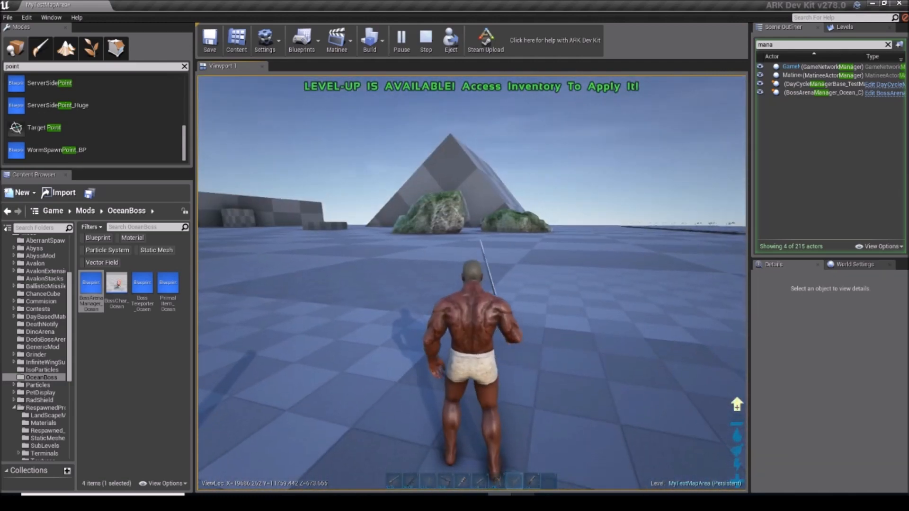
key("q")
scroll(472, 283, "up", 2)
scroll(471, 283, "down", 2)
scroll(471, 283, "up", 2)
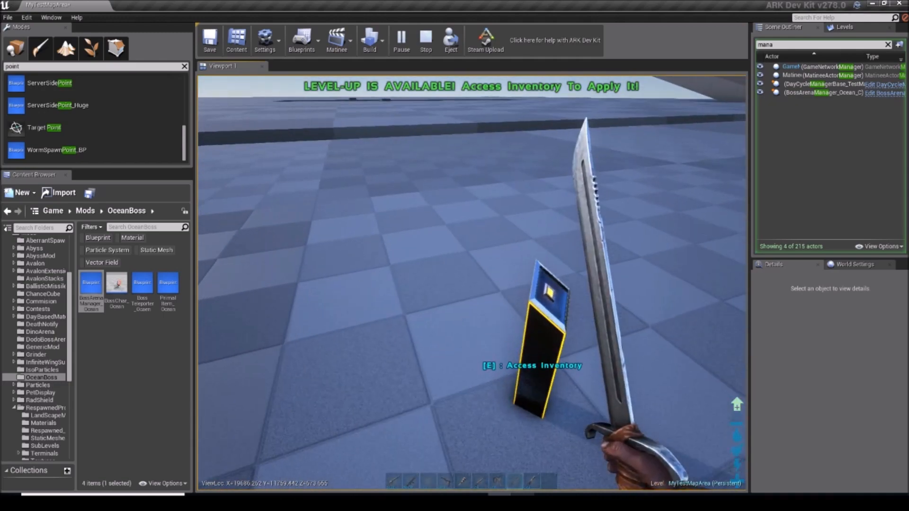
scroll(471, 283, "down", 2)
scroll(471, 283, "up", 2)
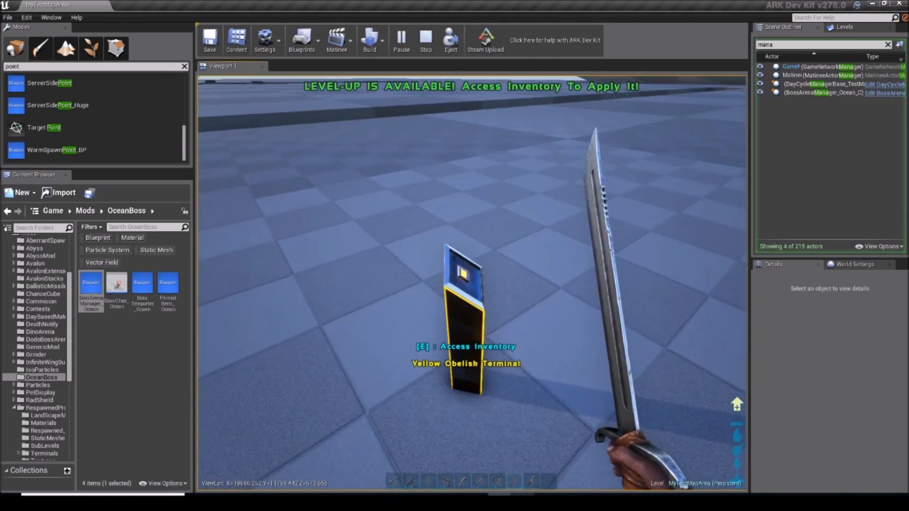
key("e")
key("Escape")
Step: Open the BossChar_Ocean blueprint from the OceanBoss folder and look over its transform and mesh defaults
left_click(119, 293)
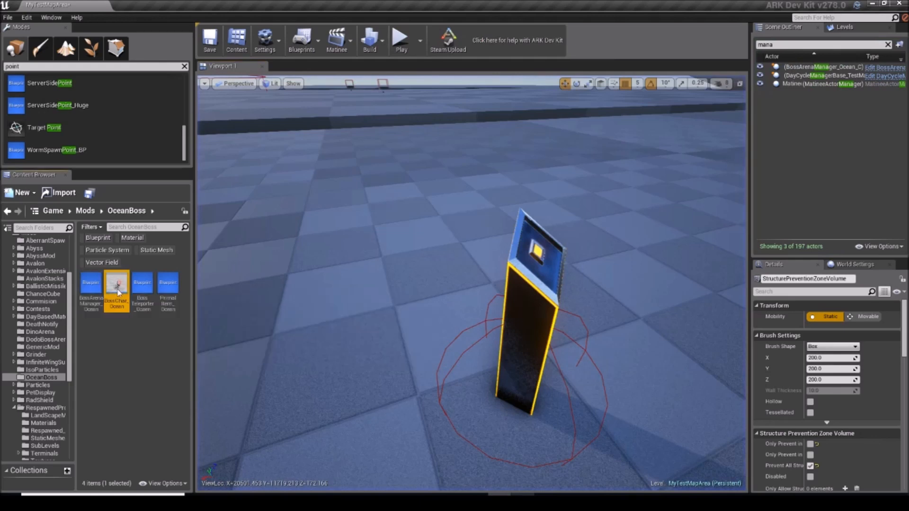
double_click(116, 297)
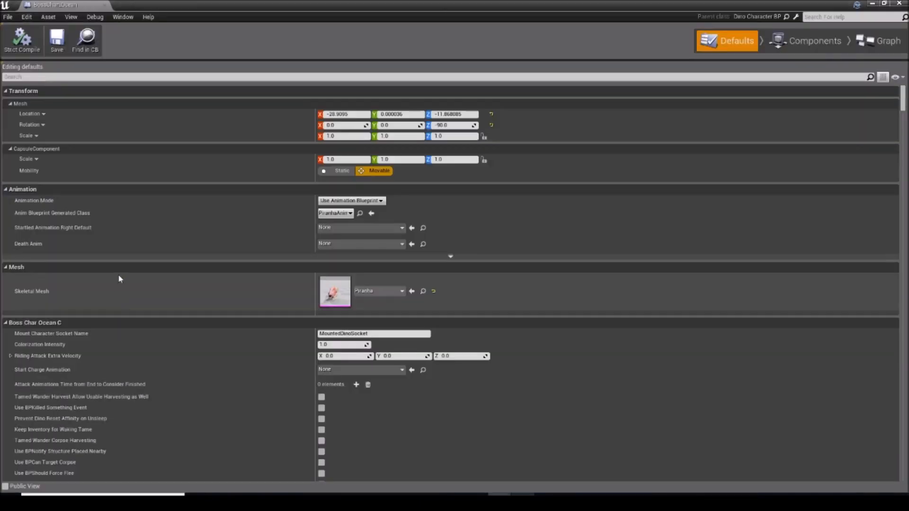
scroll(366, 256, "down", 2)
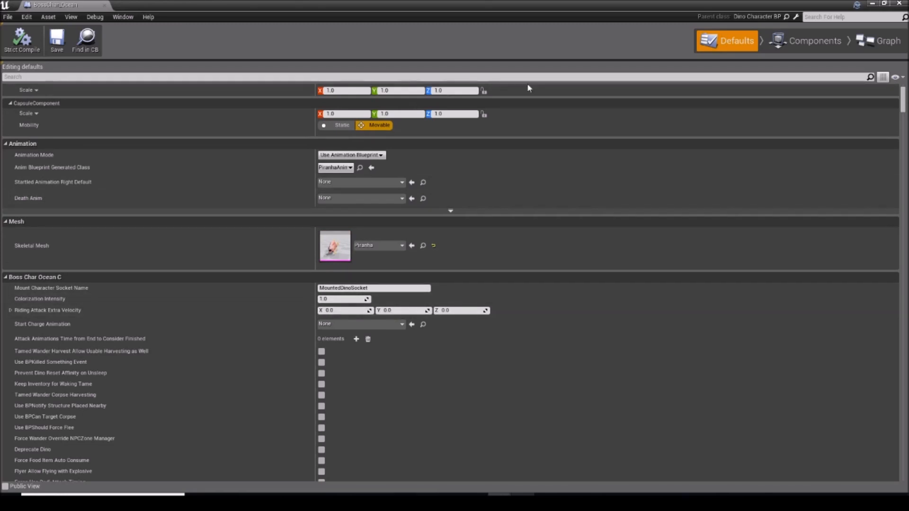
scroll(529, 88, "up", 2)
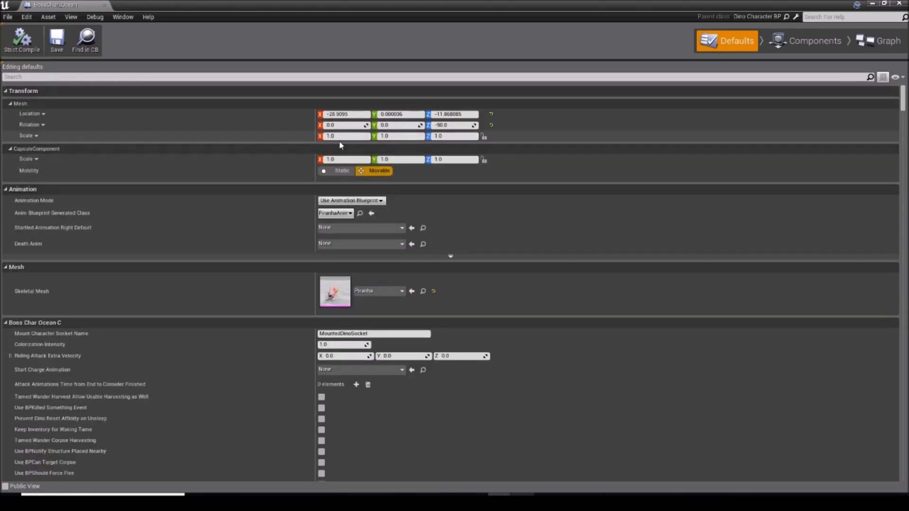
Step: Scale the boss's root CapsuleComponent to 3.0 on X, Y and Z and save the blueprint
left_click(800, 41)
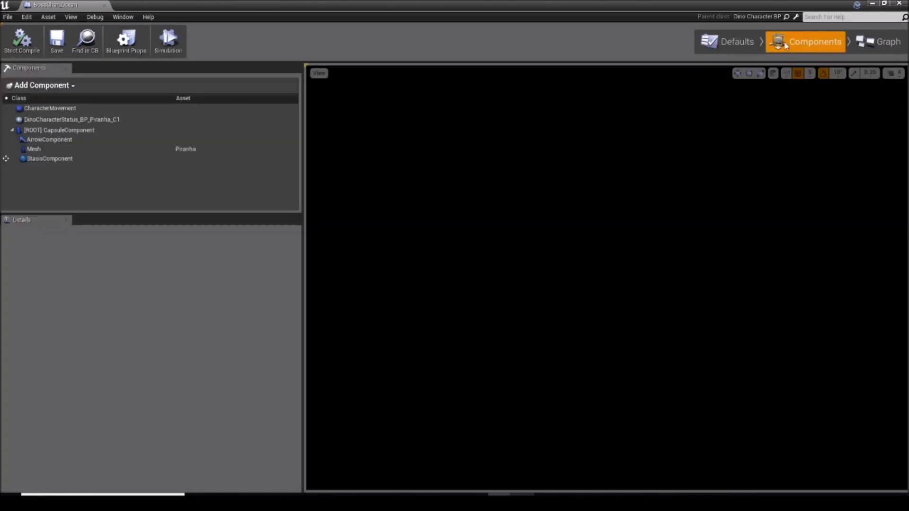
left_click(57, 116)
left_click(67, 130)
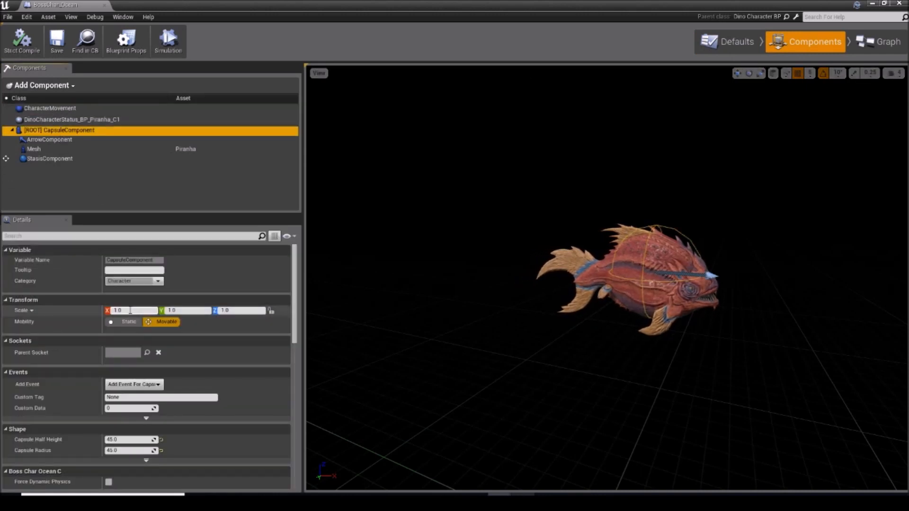
type("3")
left_click(237, 310)
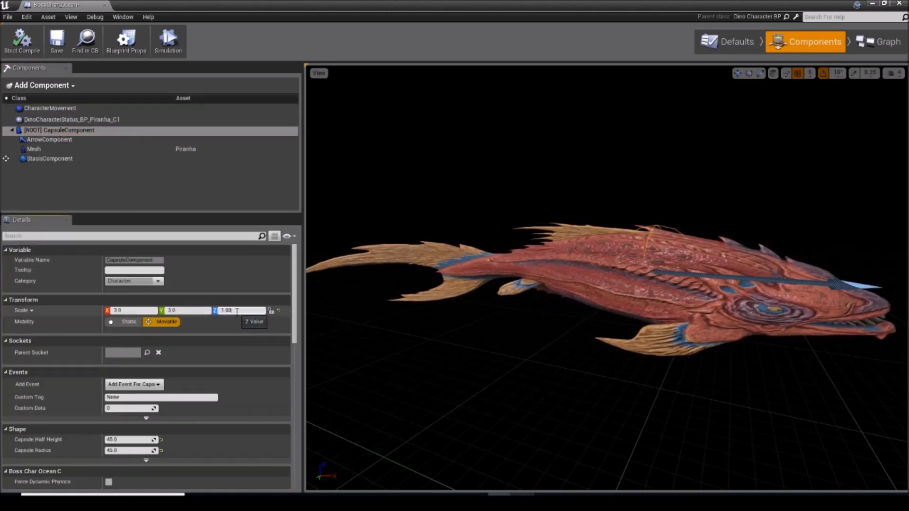
type("3")
left_click_drag(442, 284, 369, 312)
left_click(58, 41)
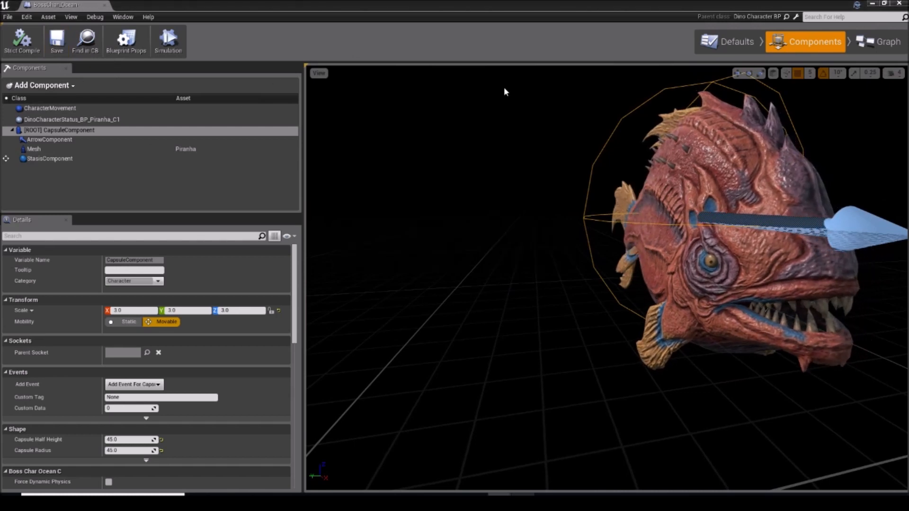
Step: Find the end-play event among the blueprint's actions and add an Event End Play node to the BossChar_Ocean event graph
left_click(879, 42)
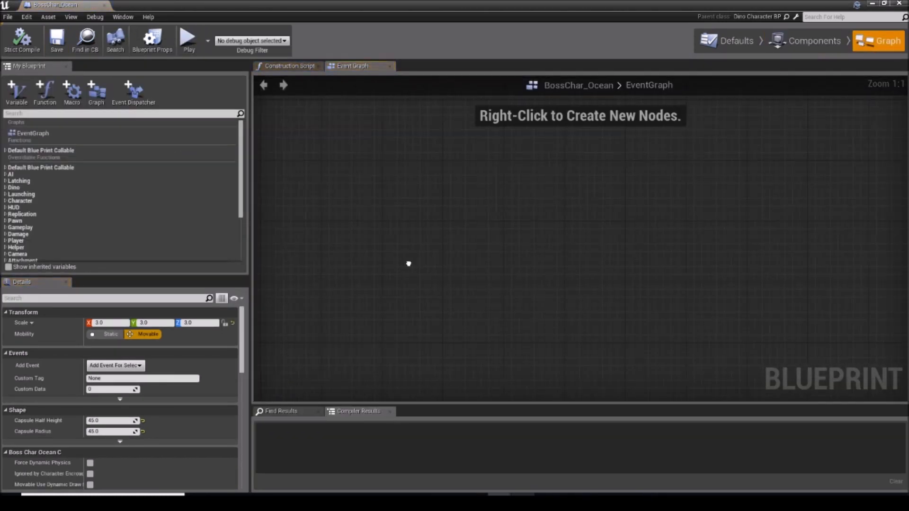
right_click(411, 268)
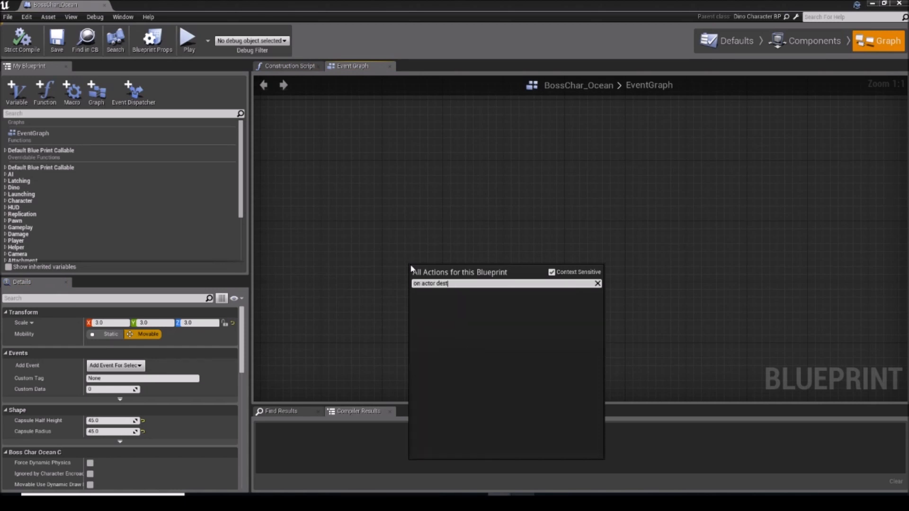
type("on actor dest")
key("BackSpace")
key("BackSpace")
key("BackSpace")
key("BackSpace")
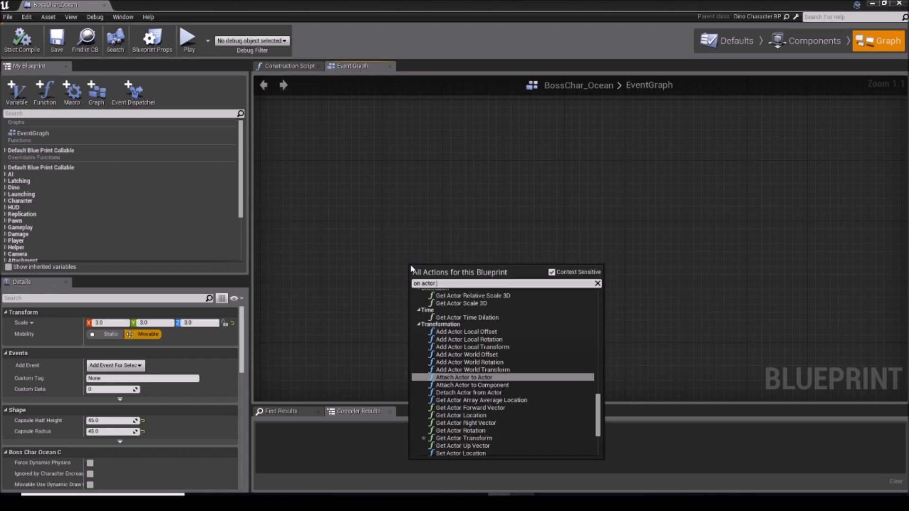
key("BackSpace")
key("BackSpace")
key("BackSpace")
key("BackSpace")
key("BackSpace")
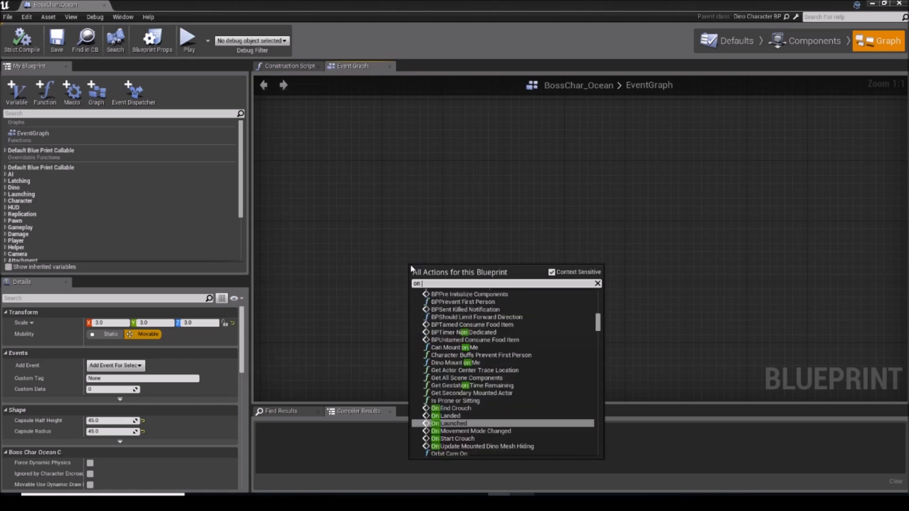
type("end play")
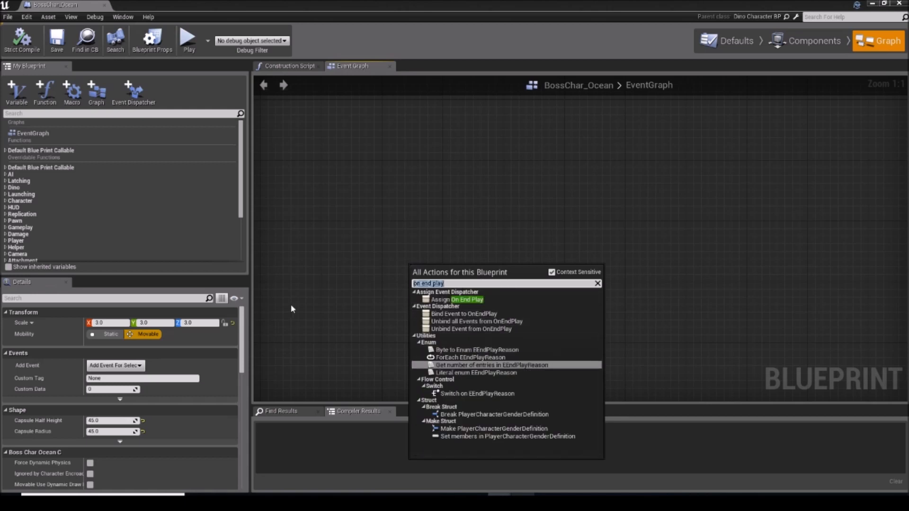
type("end play")
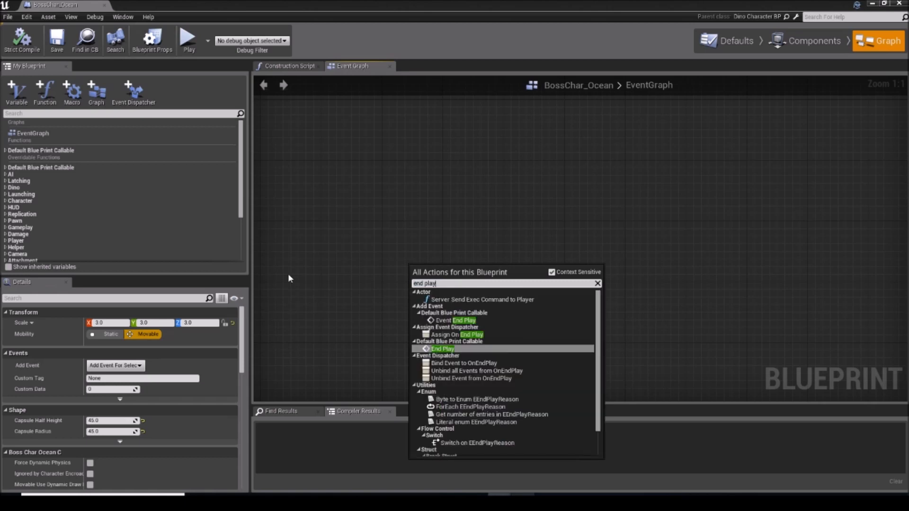
left_click(452, 320)
left_click_drag(436, 279, 424, 244)
left_click(427, 299)
right_click_drag(427, 299, 463, 292)
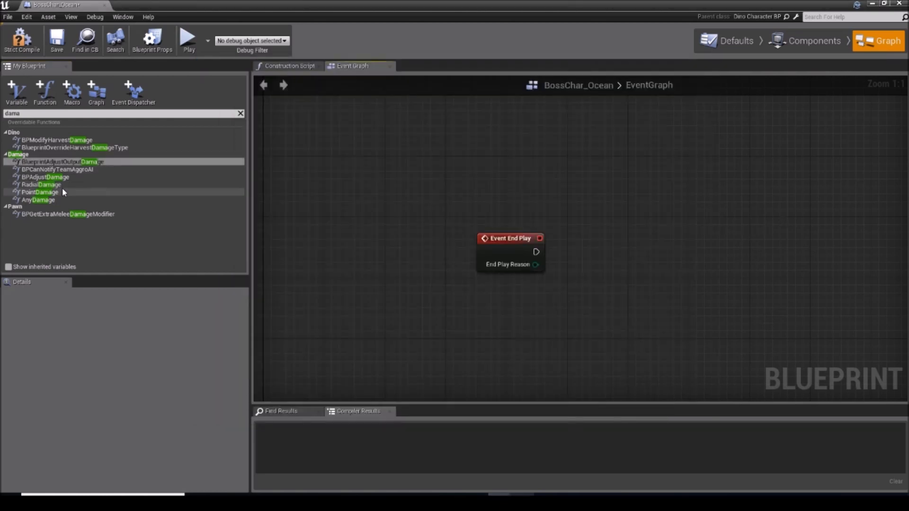
Step: Filter the boss blueprint's functions for "dama" and implement the overridable Any Damage function
left_click(47, 192)
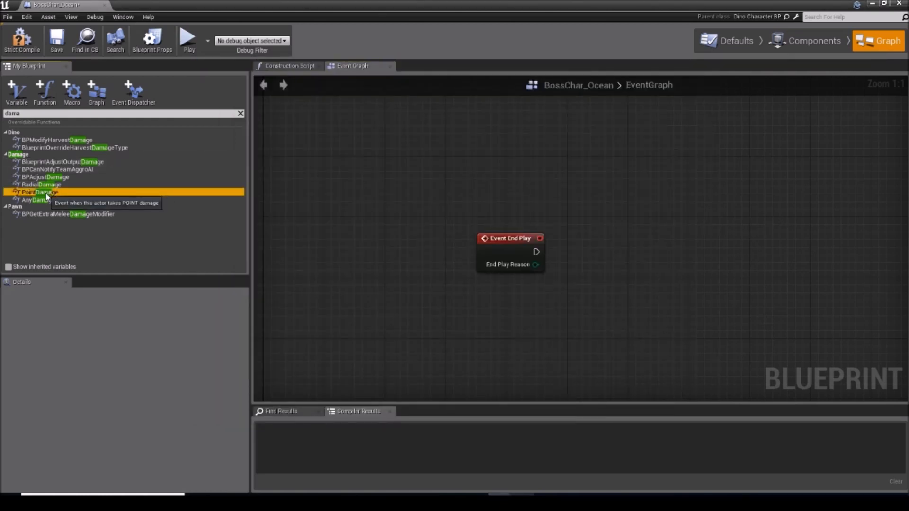
left_click(40, 200)
right_click(40, 200)
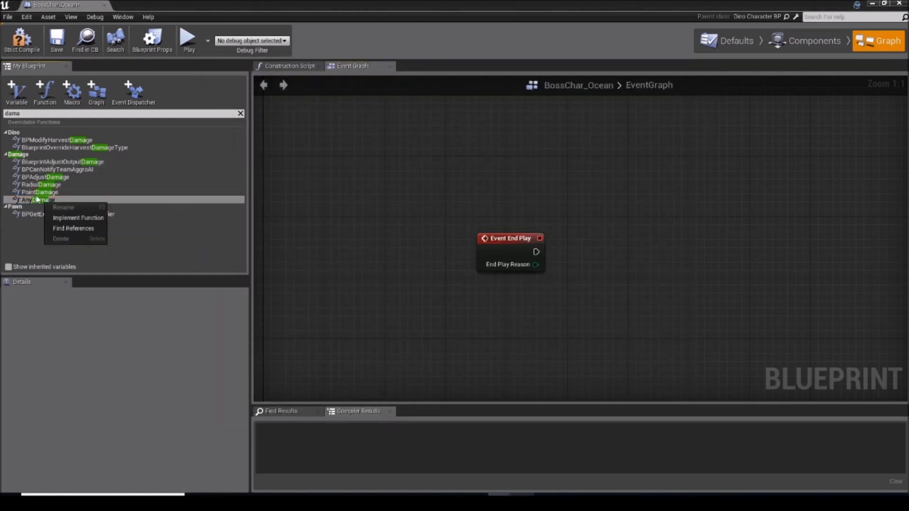
left_click(30, 199)
right_click(30, 198)
left_click(45, 214)
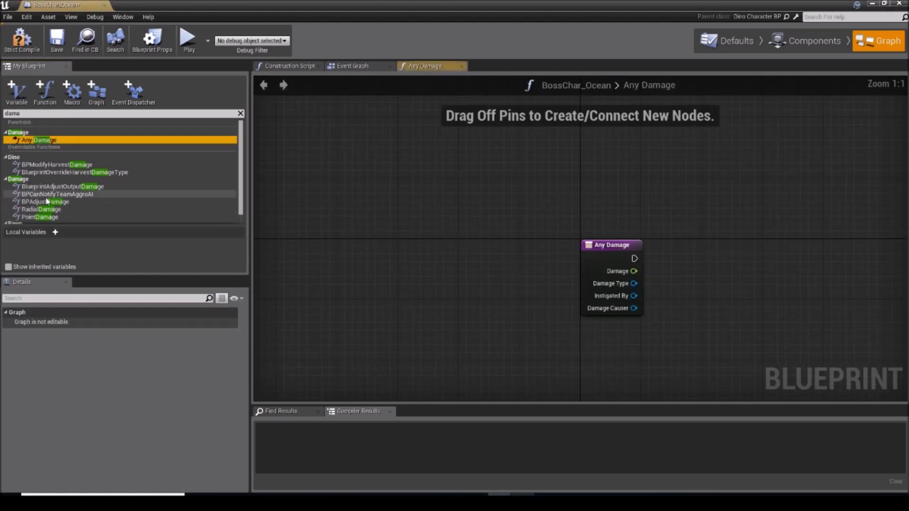
Step: Look over the Any Damage function graph and compare it with the event graph holding the Event End Play node
right_click_drag(629, 237, 377, 171)
left_click(469, 204)
left_click_drag(388, 127, 284, 97)
left_click_drag(271, 102, 302, 113)
left_click(302, 112)
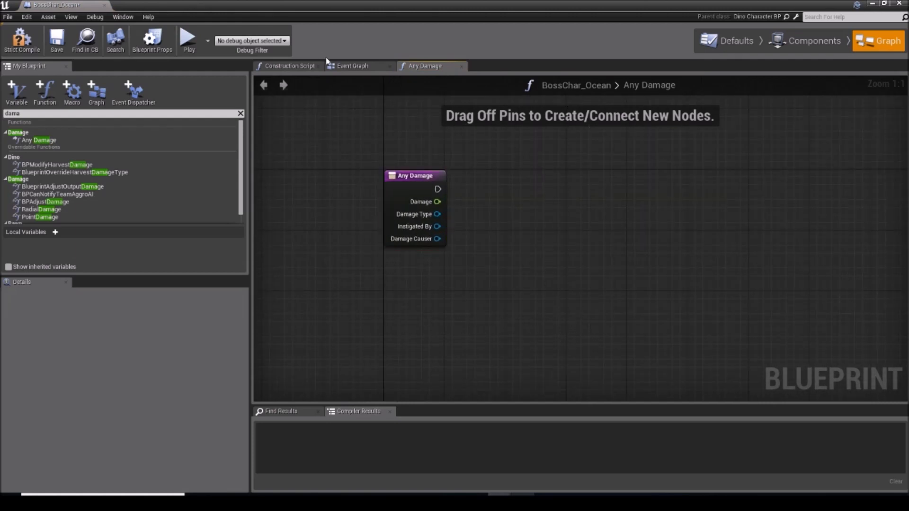
left_click(348, 67)
left_click(433, 67)
left_click(375, 66)
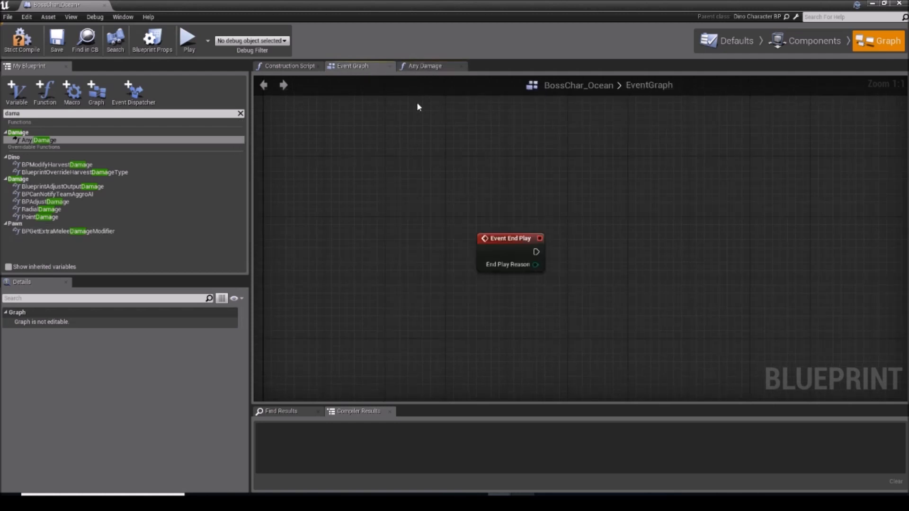
left_click(426, 66)
scroll(438, 204, "down", 6)
scroll(436, 204, "up", 6)
left_click_drag(420, 182, 526, 320)
left_click(526, 320)
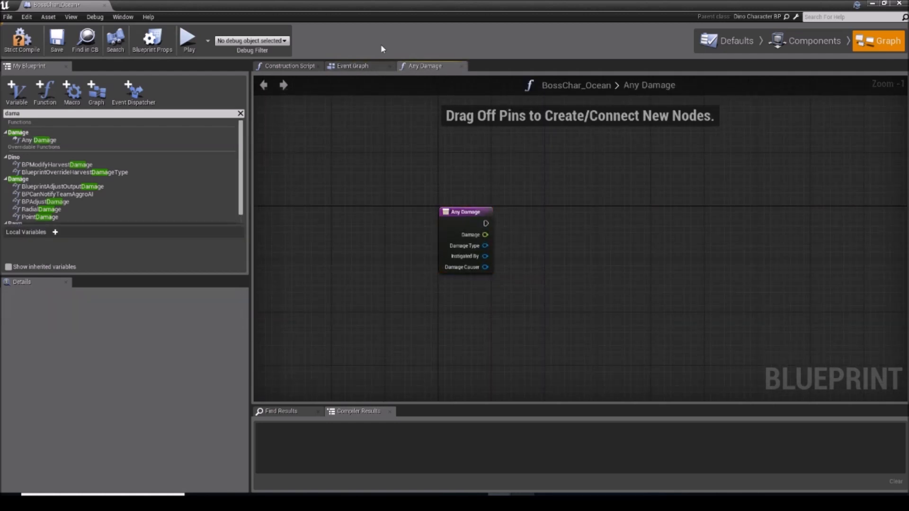
Step: Close the boss blueprint, reopen BossChar_Ocean from the OceanBoss folder and return to its event graph
left_click(899, 4)
right_click_drag(568, 236, 463, 247)
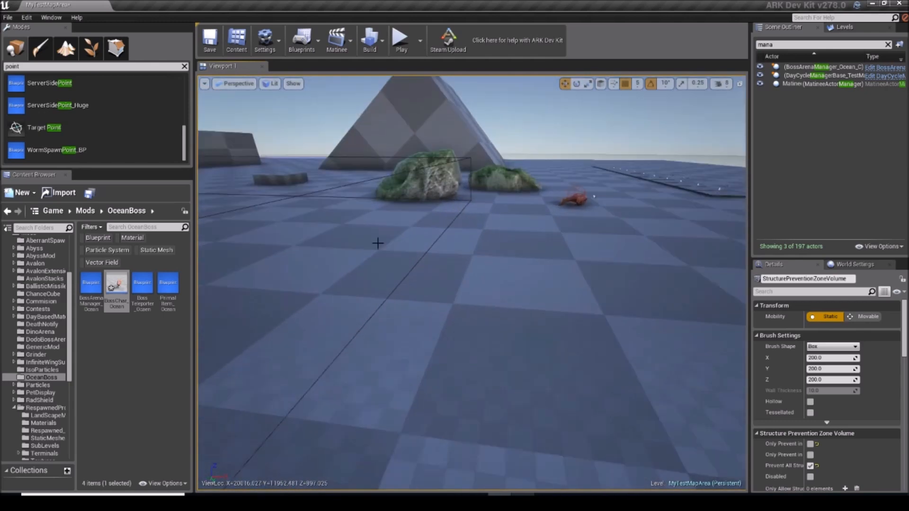
left_click(119, 283)
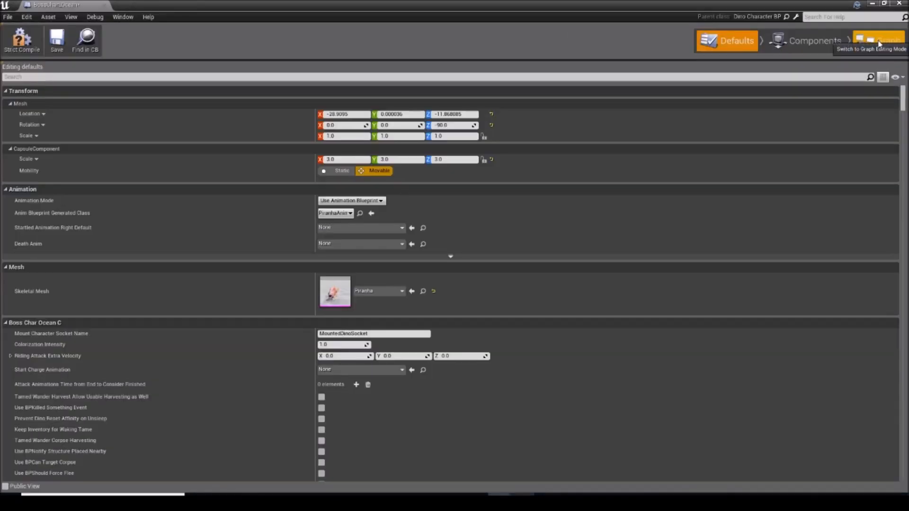
left_click(884, 47)
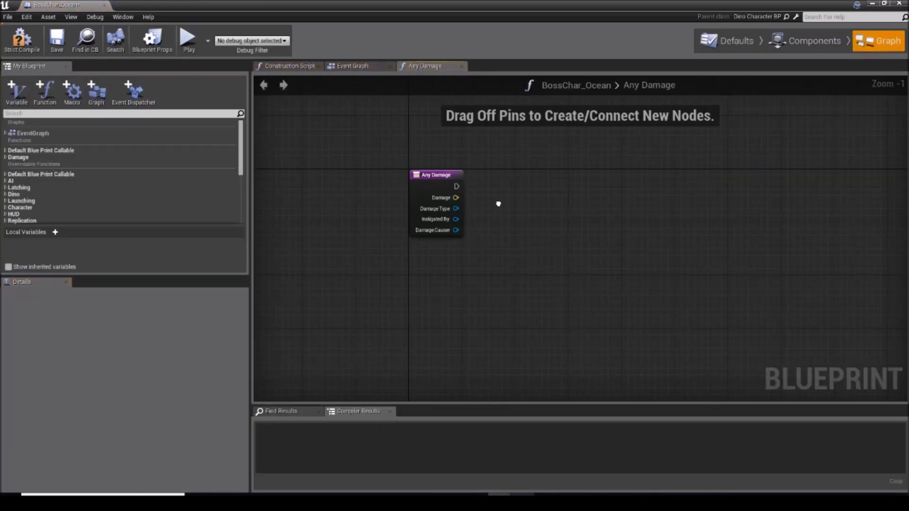
left_click(347, 68)
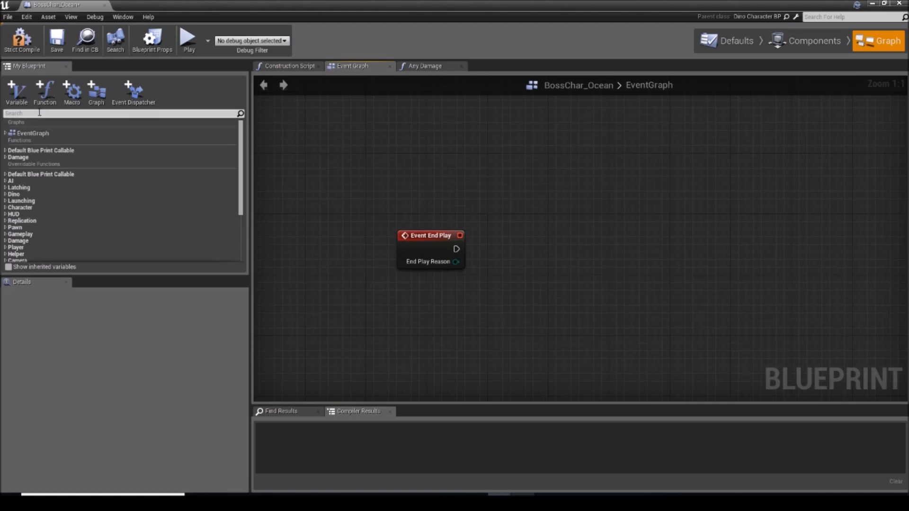
Step: Create a Minions variable as an array of PrimalCharacter object references, and compile and save the boss blueprint
left_click(16, 91)
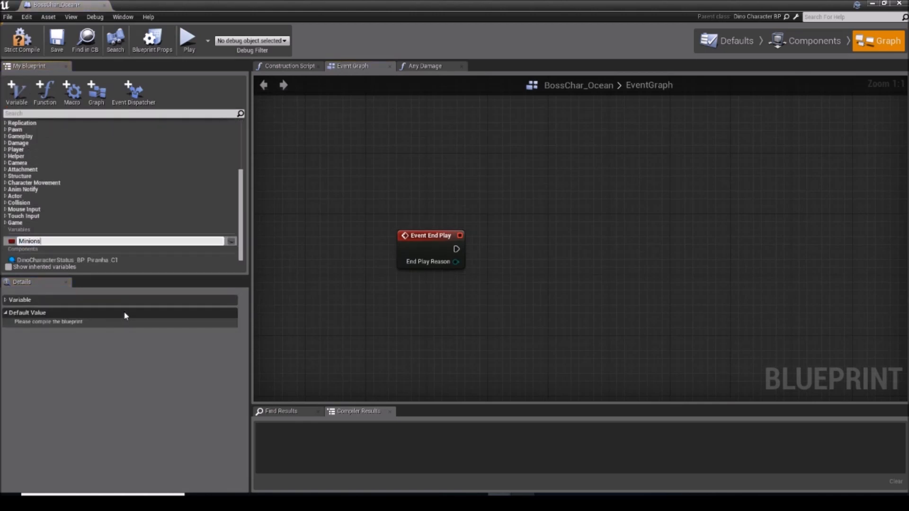
key("Return")
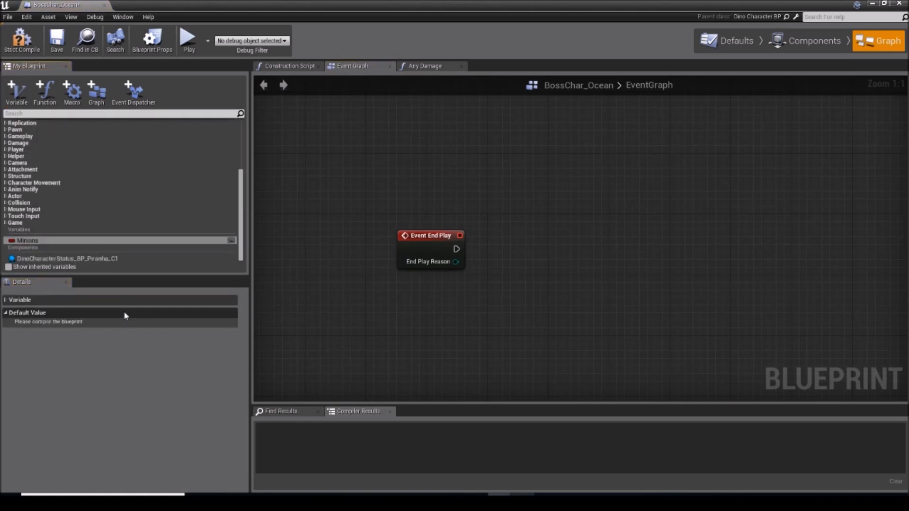
left_click(29, 300)
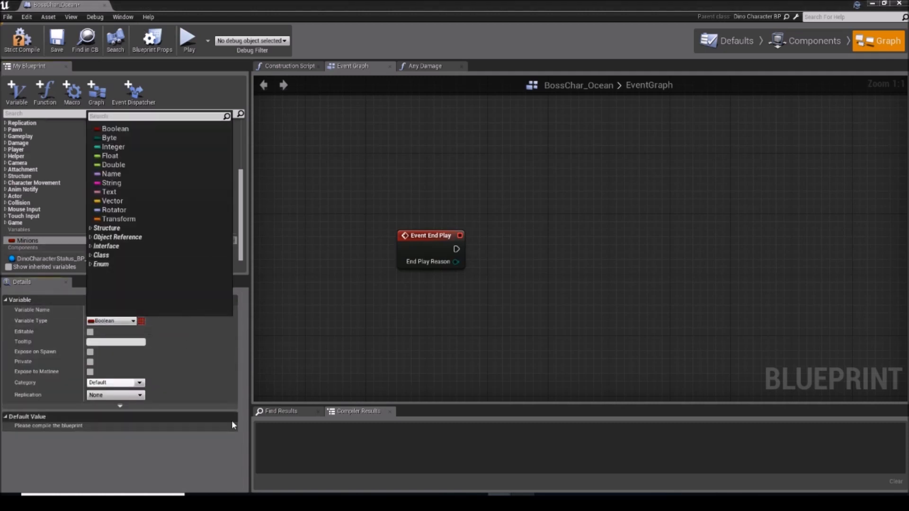
type("primalchar")
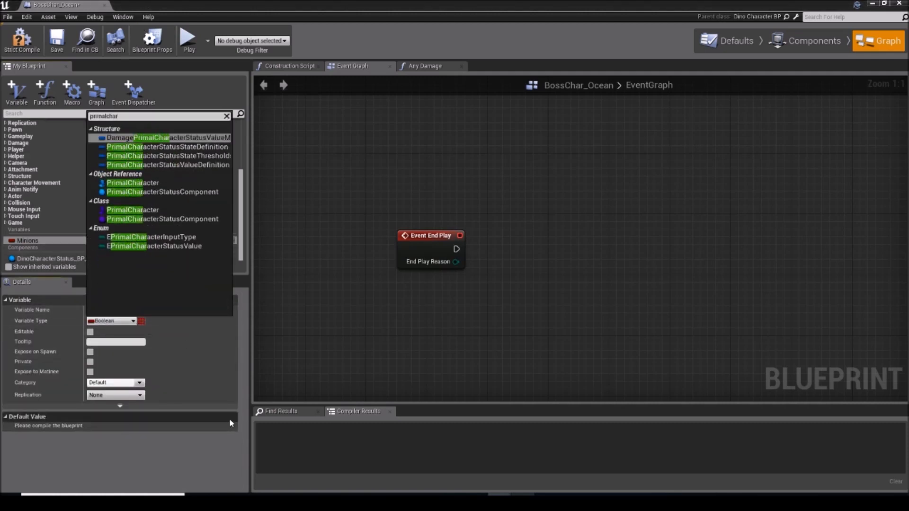
left_click(151, 183)
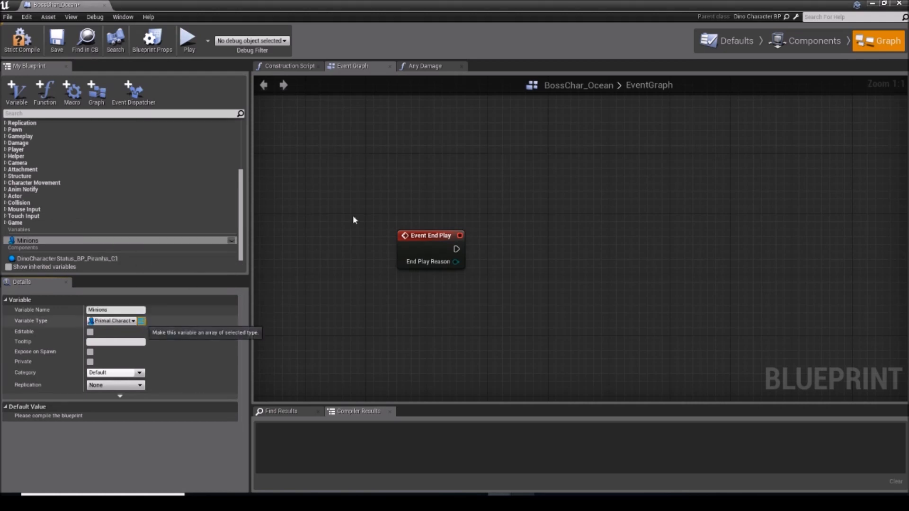
right_click_drag(466, 204, 464, 195)
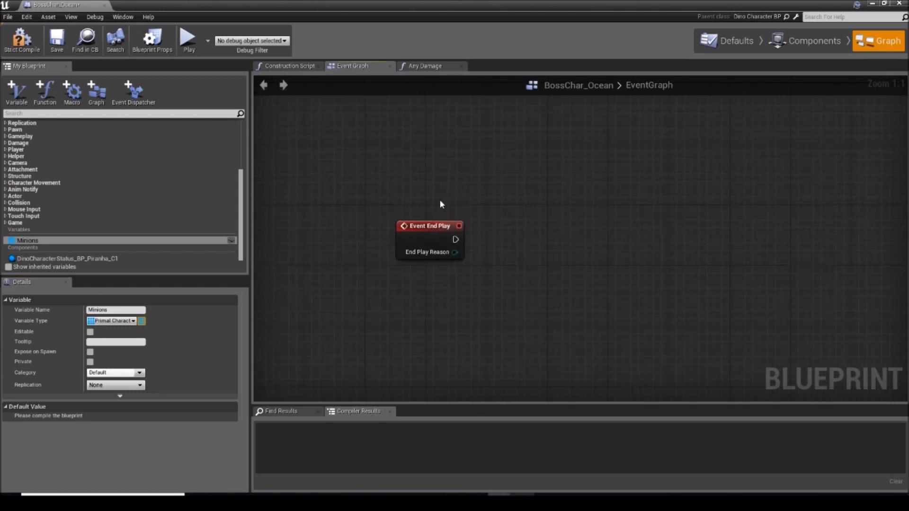
left_click(57, 47)
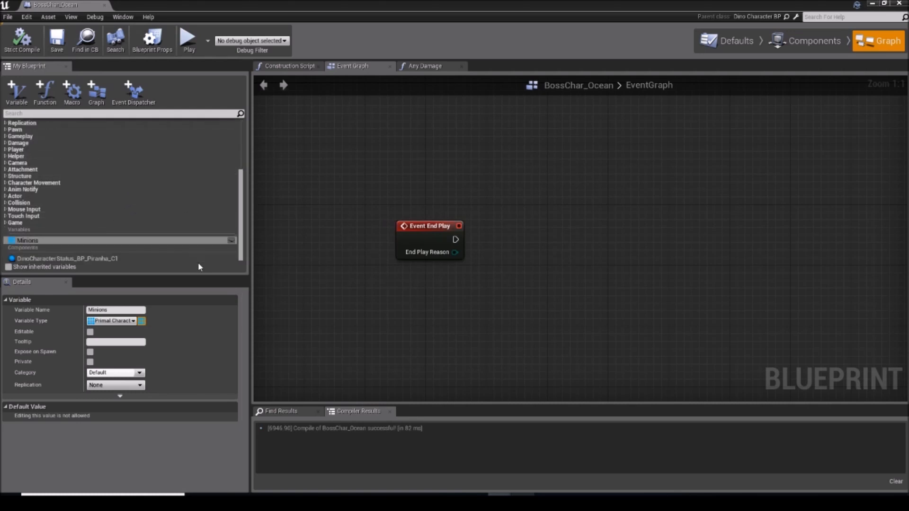
right_click_drag(410, 255, 398, 278)
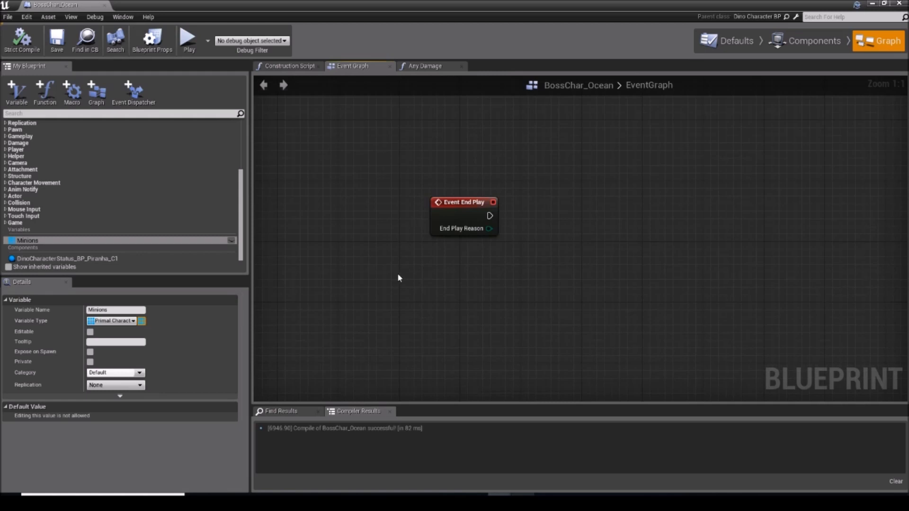
right_click_drag(442, 241, 384, 253)
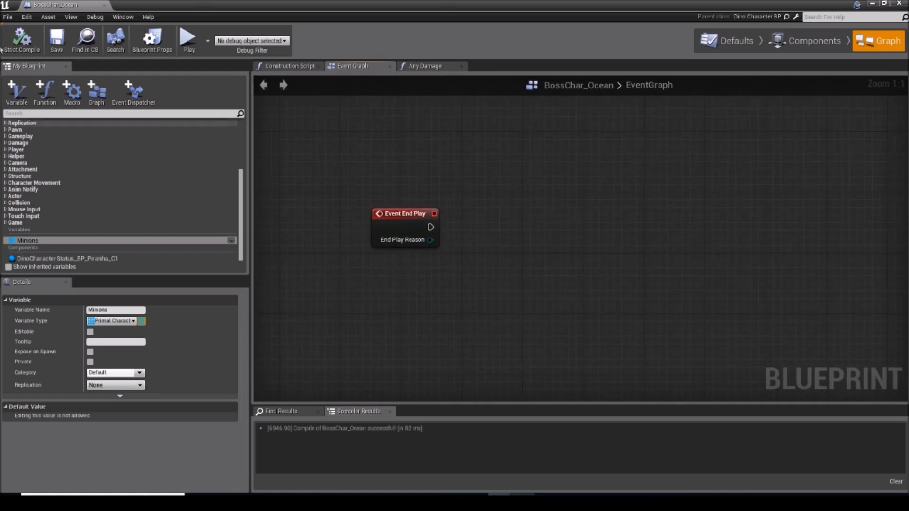
right_click_drag(419, 205, 444, 228)
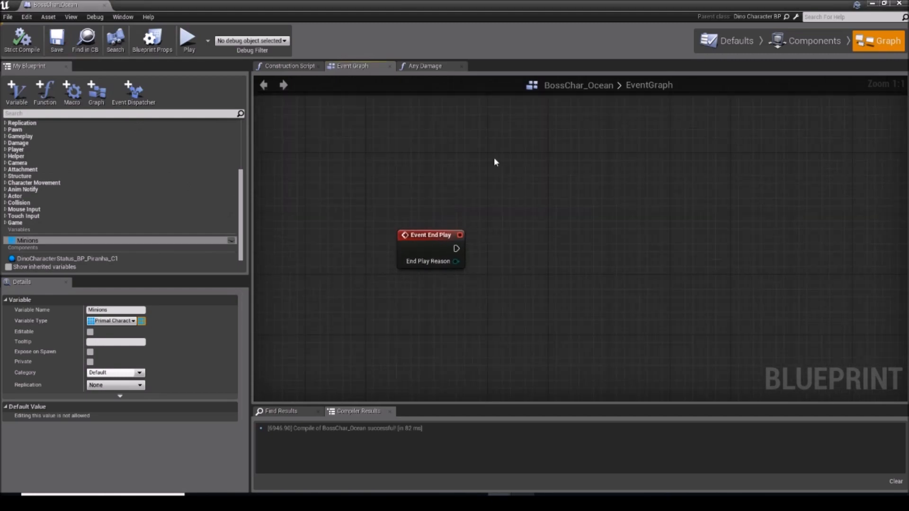
Step: Close the boss blueprint and create an Actor-based blueprint named OceanBossSpawner in the OceanBoss folder
left_click(899, 3)
right_click(163, 261)
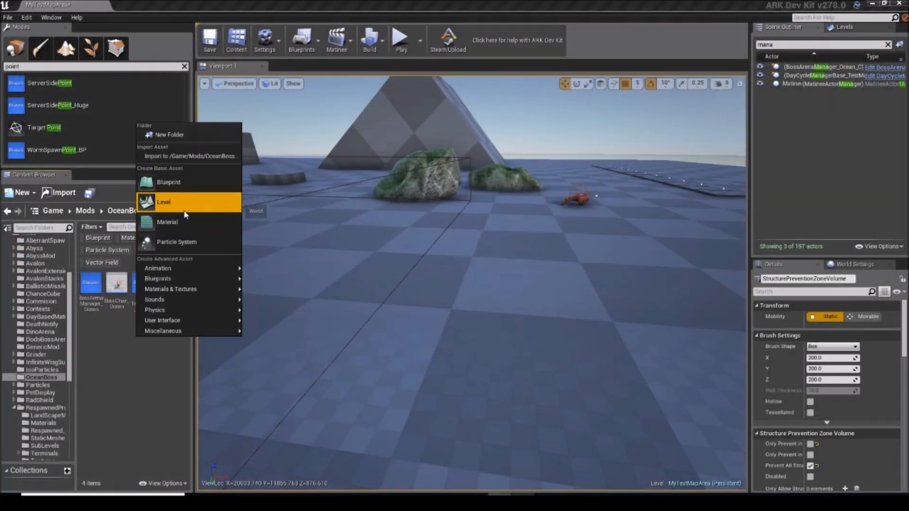
left_click(180, 182)
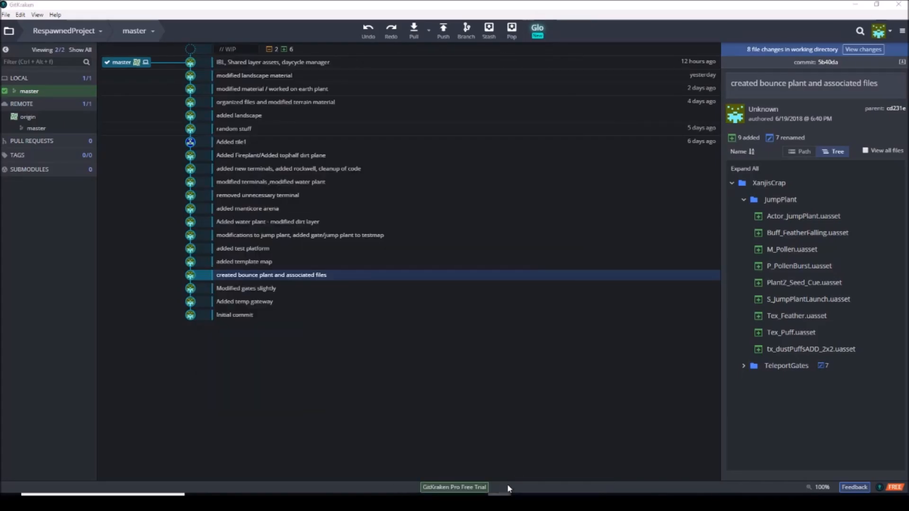
left_click(515, 499)
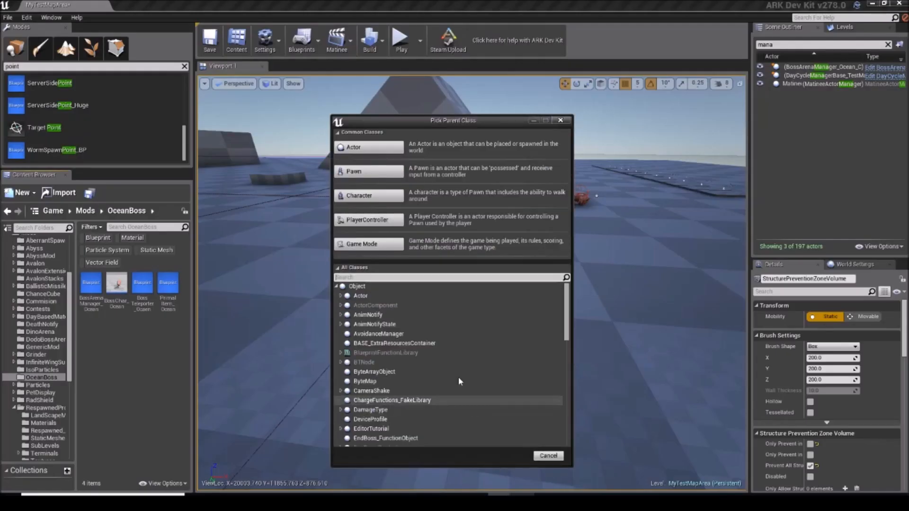
left_click(387, 152)
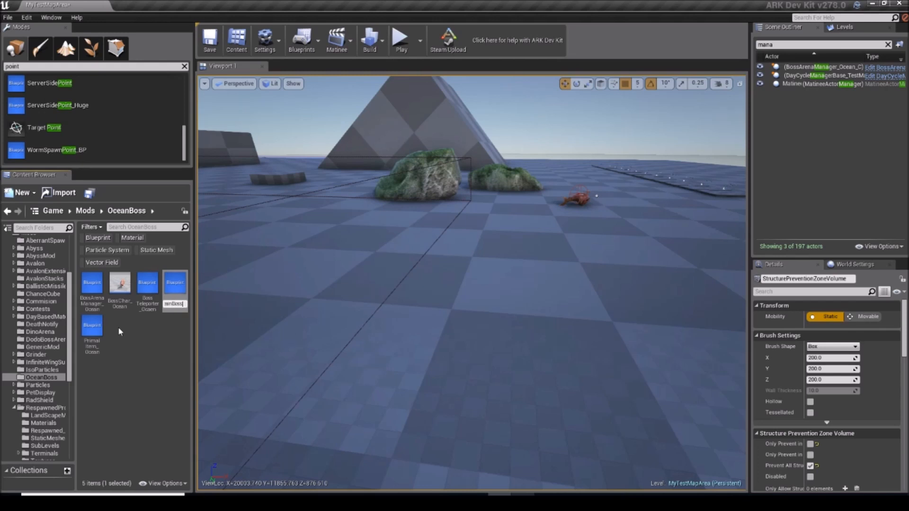
key("Return")
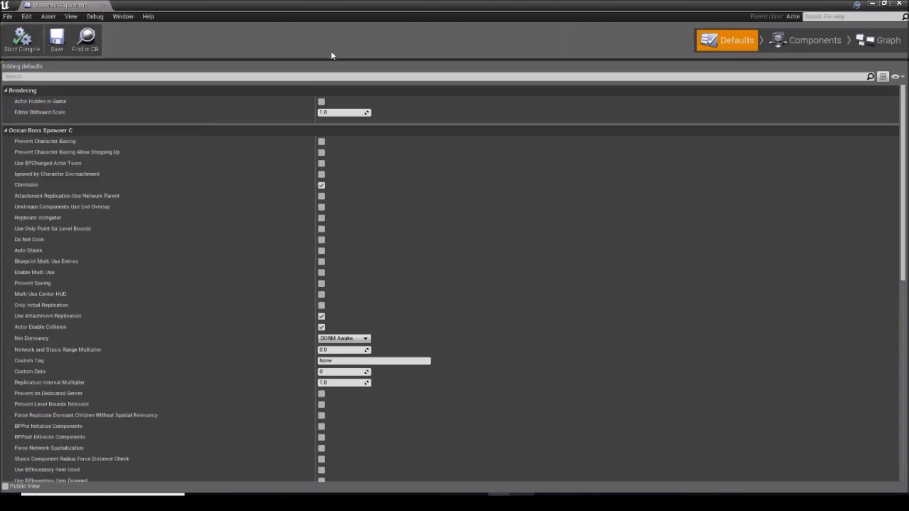
Step: Find the Replicates setting in the OceanBossSpawner defaults, enable it and save the blueprint
left_click(320, 78)
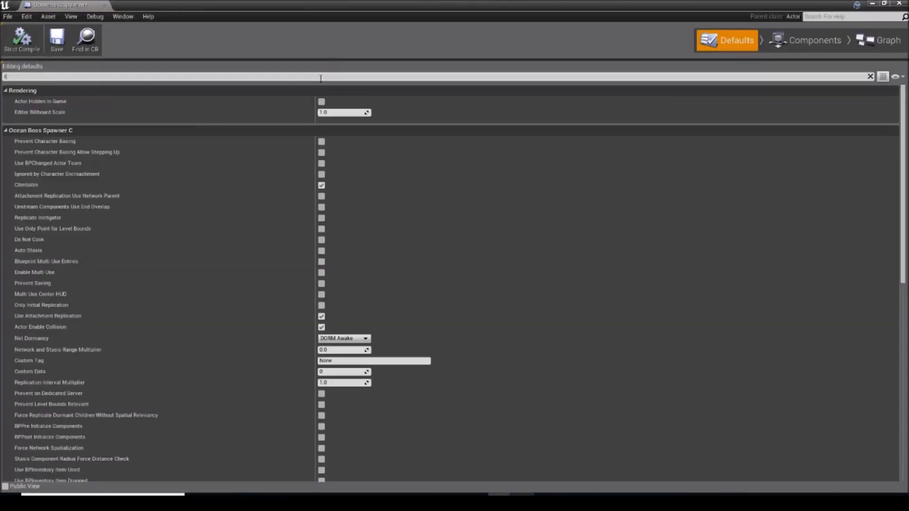
type("replicates")
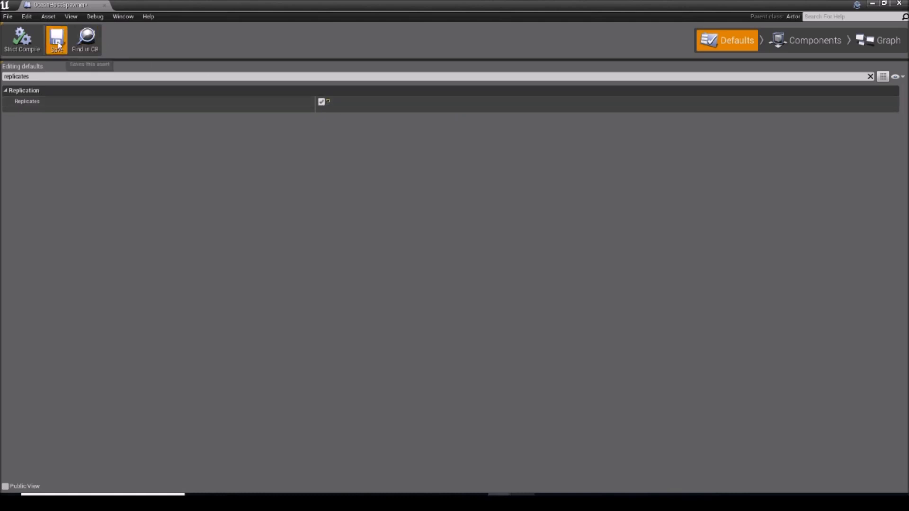
Step: Search the component types and add a Point Light component to the OceanBossSpawner blueprint
left_click(807, 38)
left_click(42, 85)
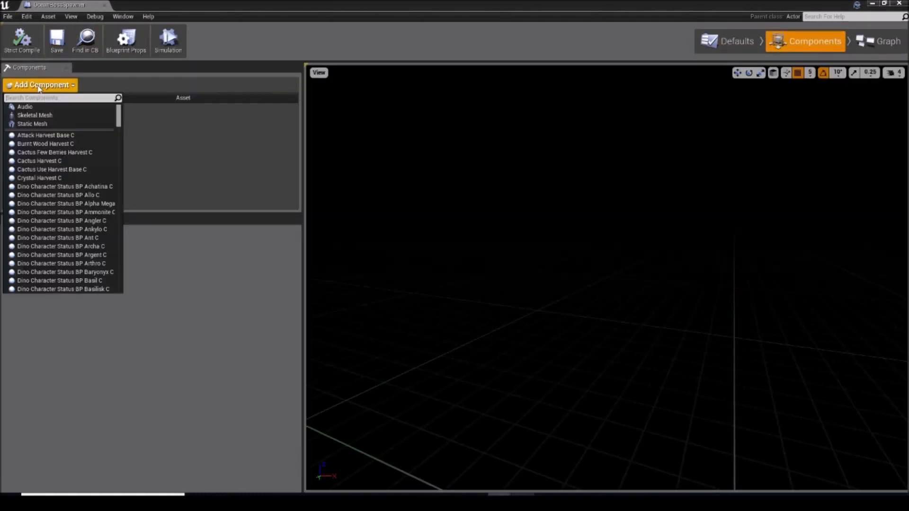
type("target")
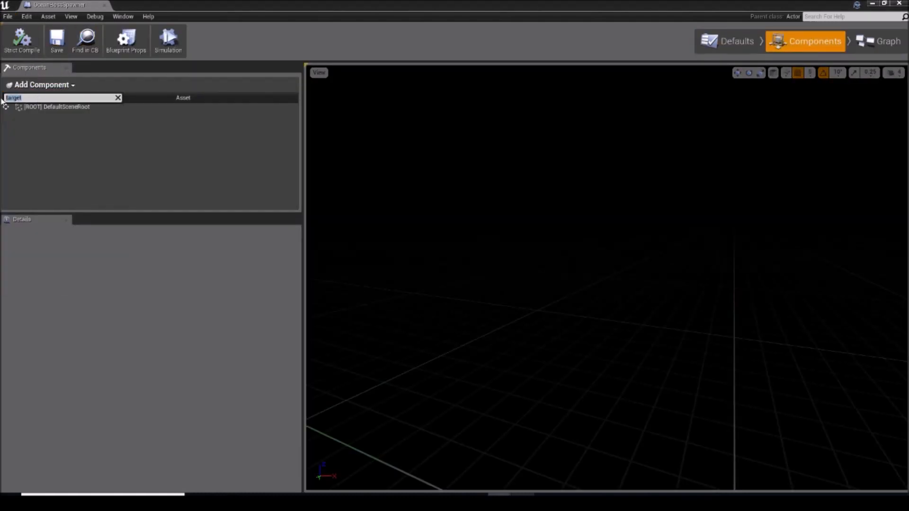
key("BackSpace")
type("point")
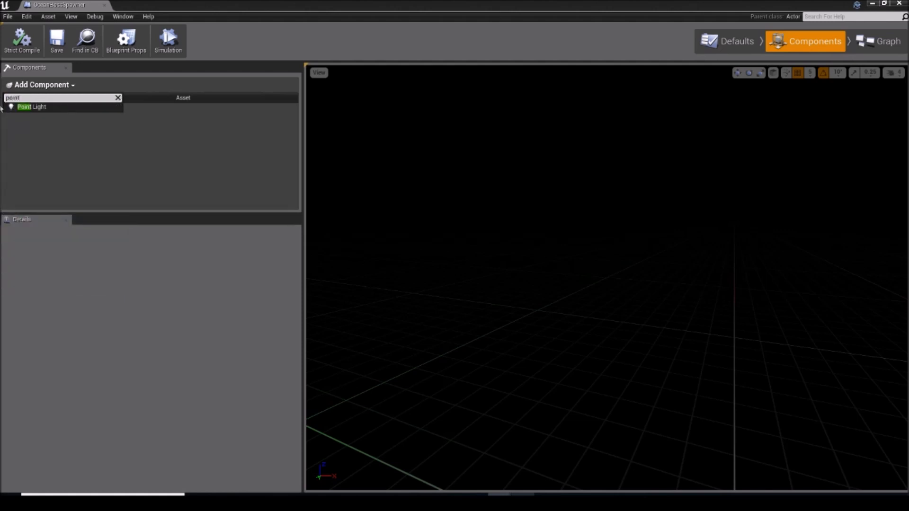
left_click(38, 106)
left_click(47, 141)
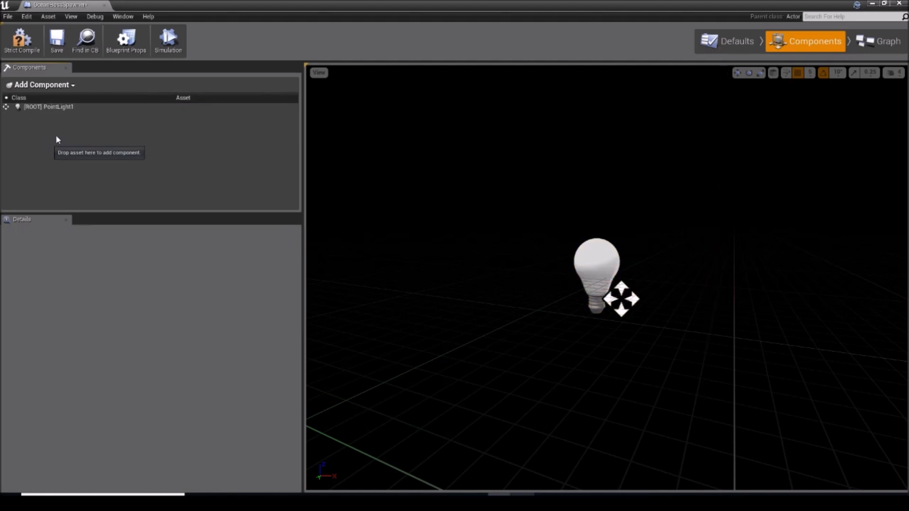
Step: Set the point light's Light Color to a saturated blue with hex sRGB 004BFFFF
left_click(76, 106)
scroll(194, 402, "down", 3)
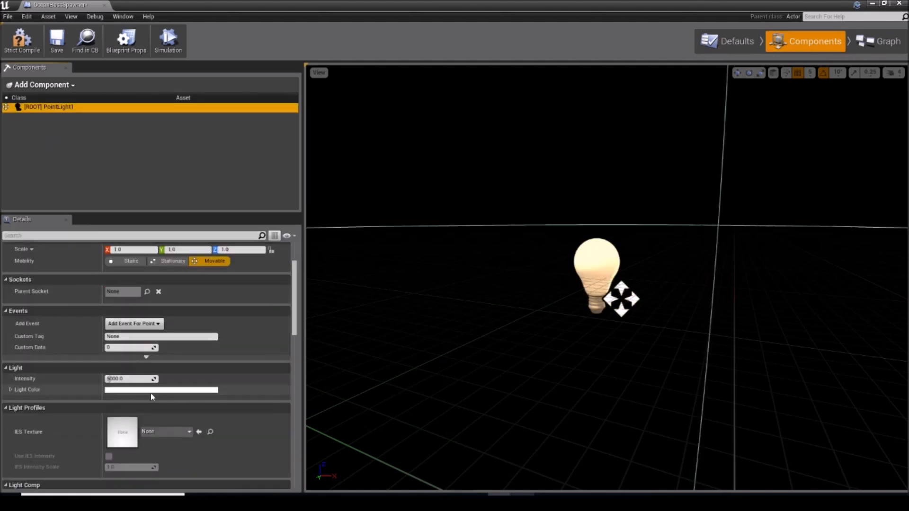
left_click(152, 393)
left_click(182, 316)
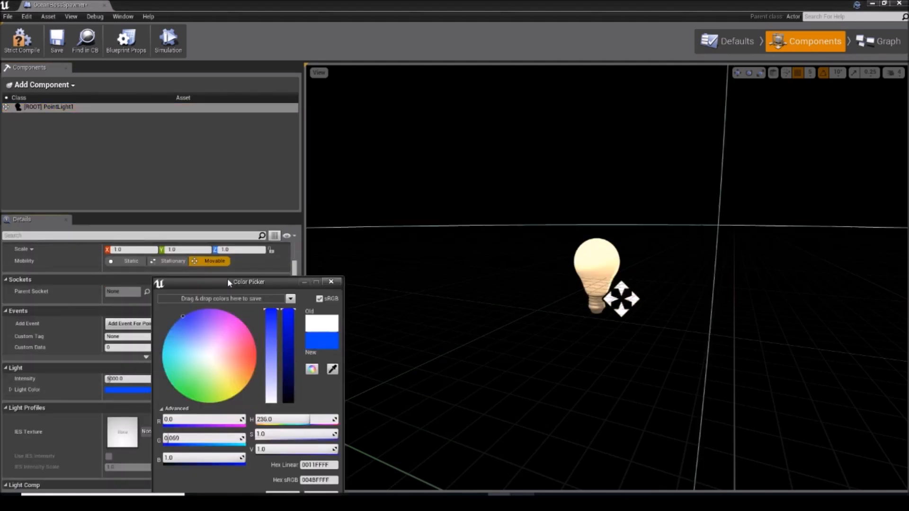
left_click_drag(227, 282, 290, 200)
left_click(345, 415)
Step: Set the point light's Intensity to 500000, and compile and save the OceanBossSpawner blueprint
left_click(128, 378)
type("5")
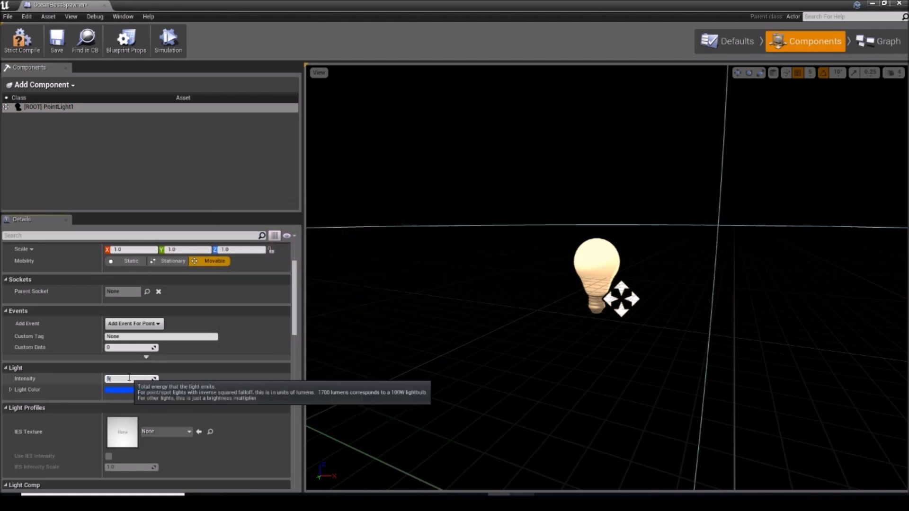
key("Return")
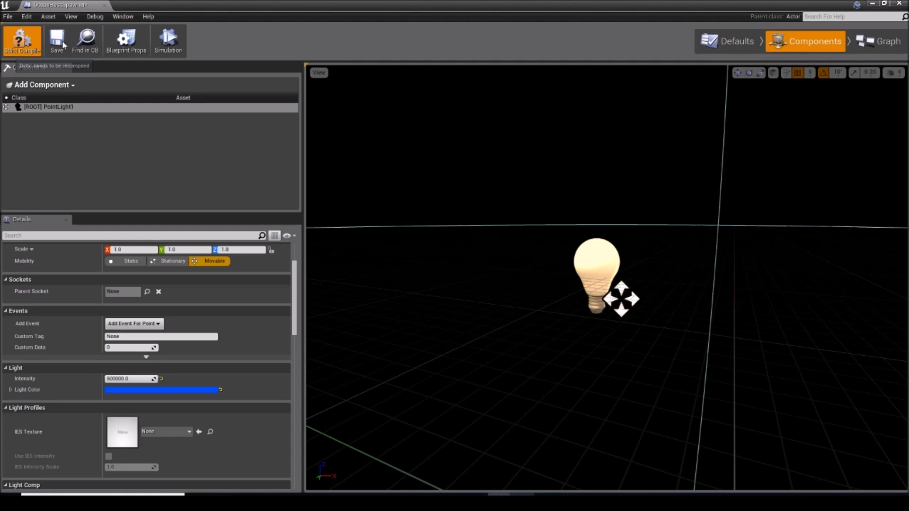
left_click(63, 43)
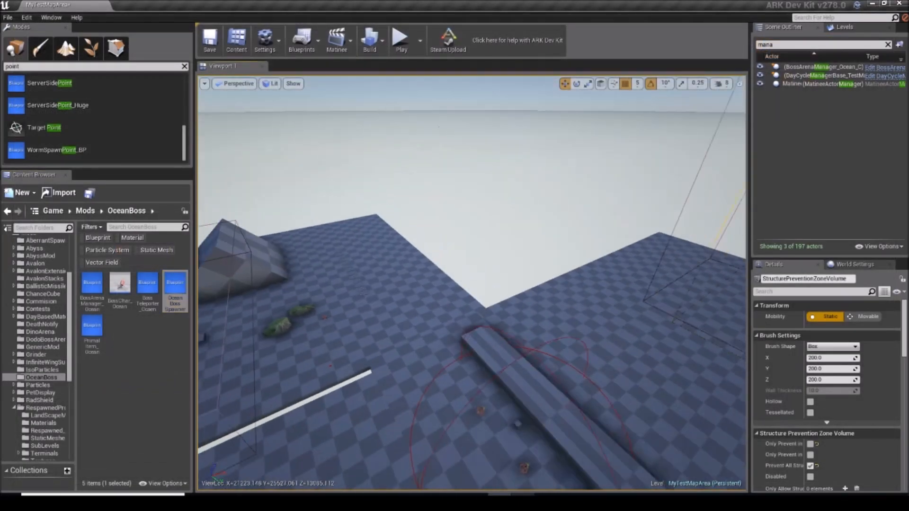
Step: Reopen OceanBossSpawner from the OceanBoss folder and check the Replicates setting in its defaults
right_click_drag(362, 294, 355, 294)
key("d")
double_click(179, 289)
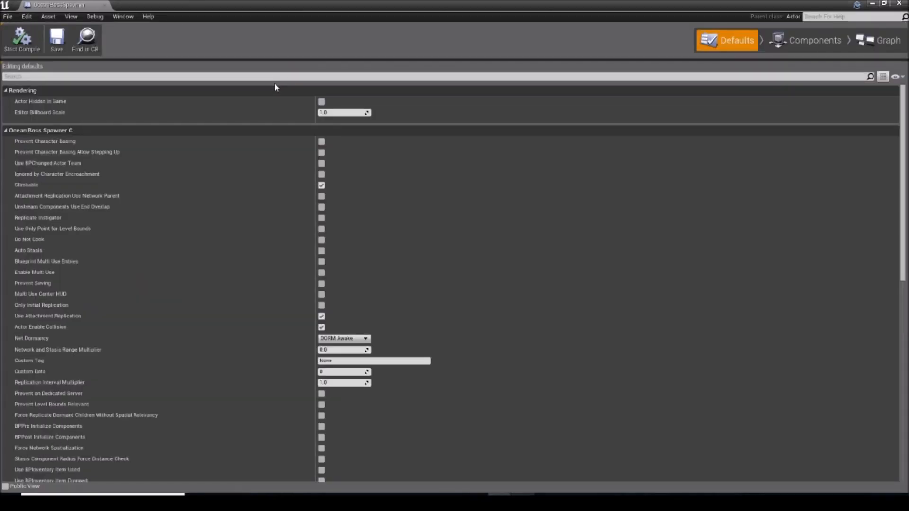
left_click(284, 76)
type("repl")
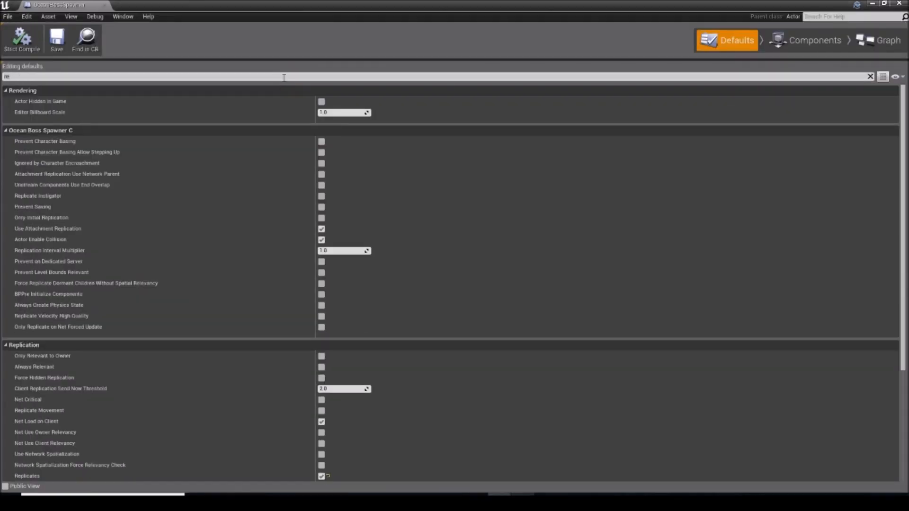
type("icates")
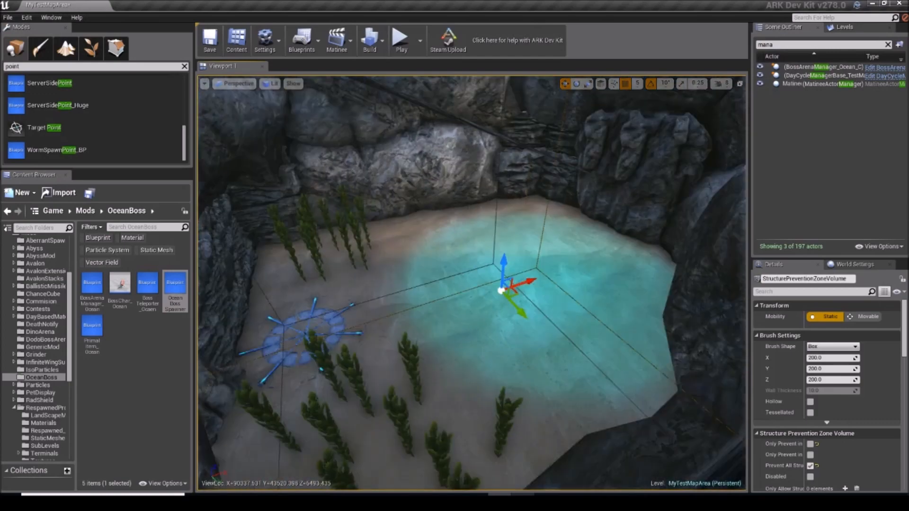
Step: Place and position an OceanBossSpawner actor near the rock wall of the underwater arena, and open the BossChar_Ocean event graph
right_click_drag(472, 282, 374, 286)
left_click_drag(168, 287, 420, 200)
key("d")
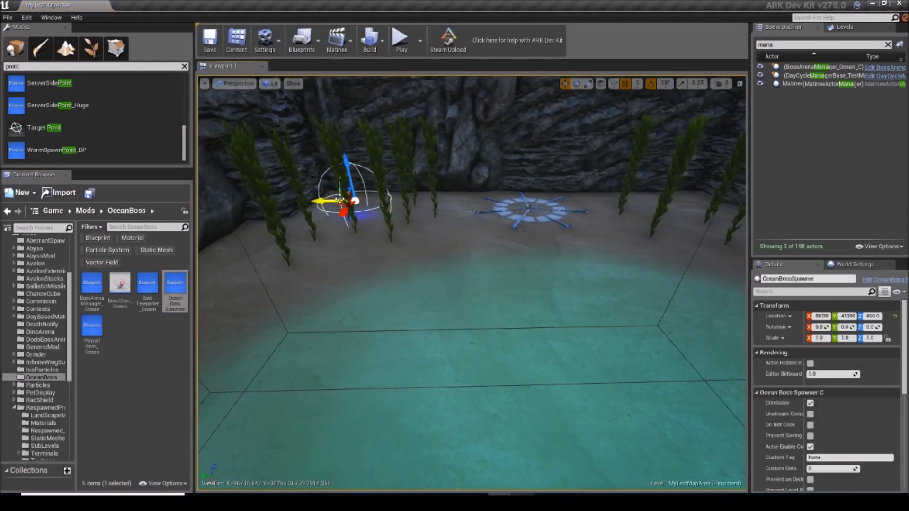
left_click_drag(327, 201, 660, 218, "alt")
key("Escape")
right_click_drag(707, 207, 783, 180)
key("w")
right_click_drag(471, 284, 734, 199)
key("s")
key("w")
left_click(126, 285)
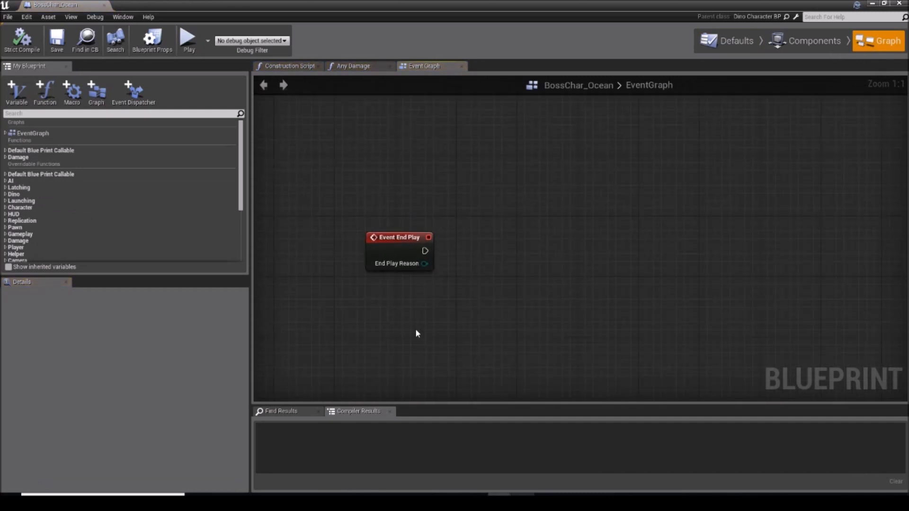
right_click(416, 331)
type("get")
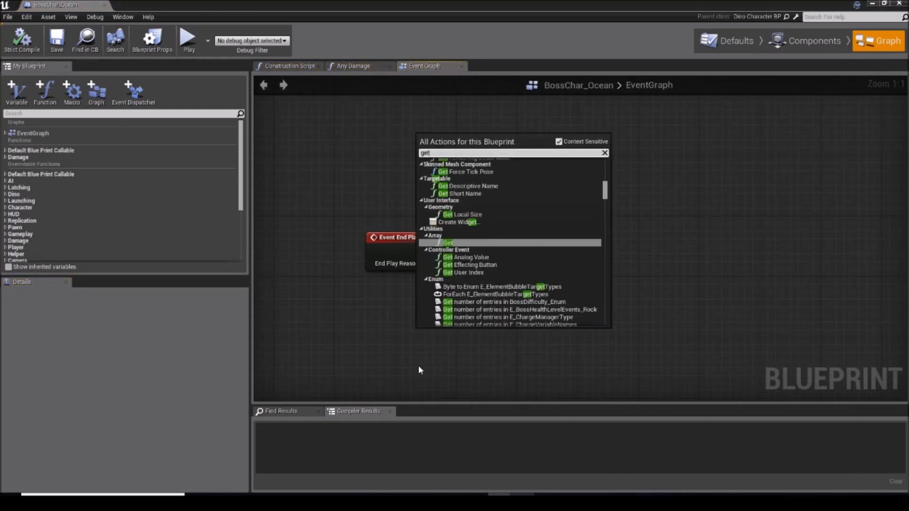
type(" all actor of")
key("Return")
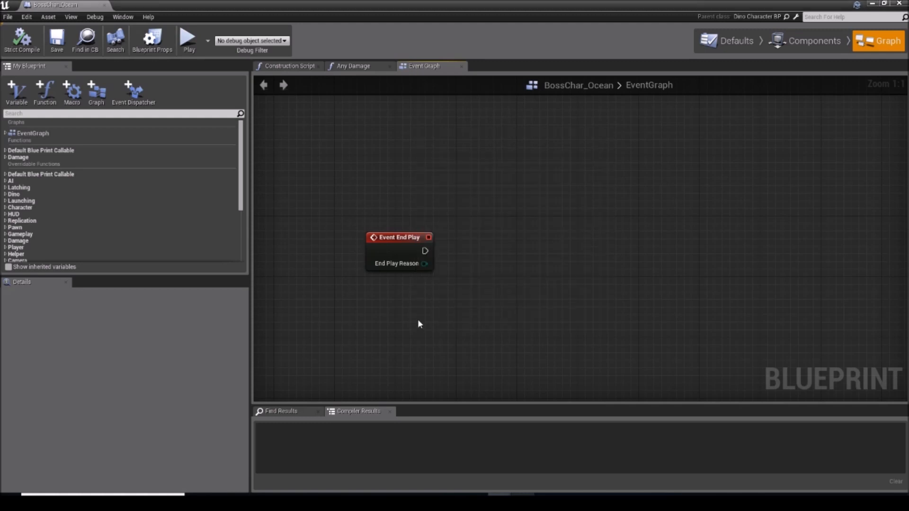
right_click_drag(413, 178, 362, 178)
right_click_drag(341, 355, 361, 270)
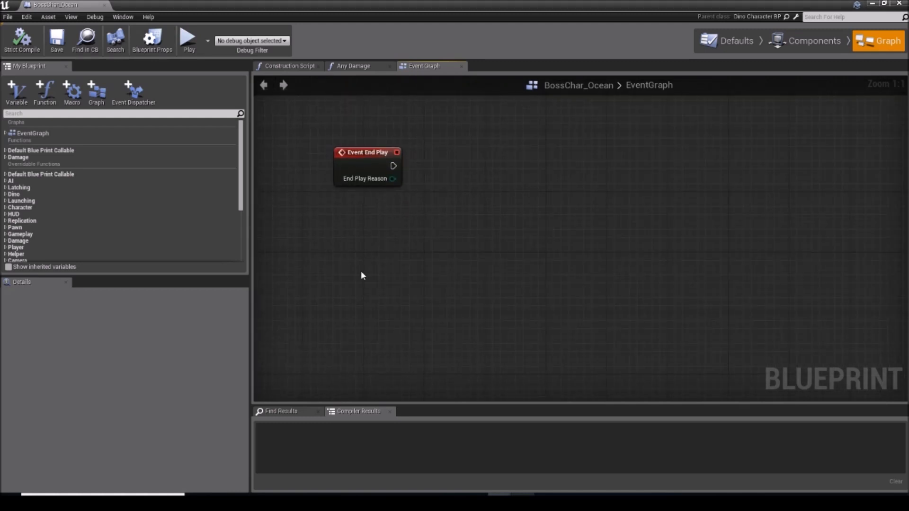
right_click_drag(382, 186, 406, 430)
right_click(382, 186)
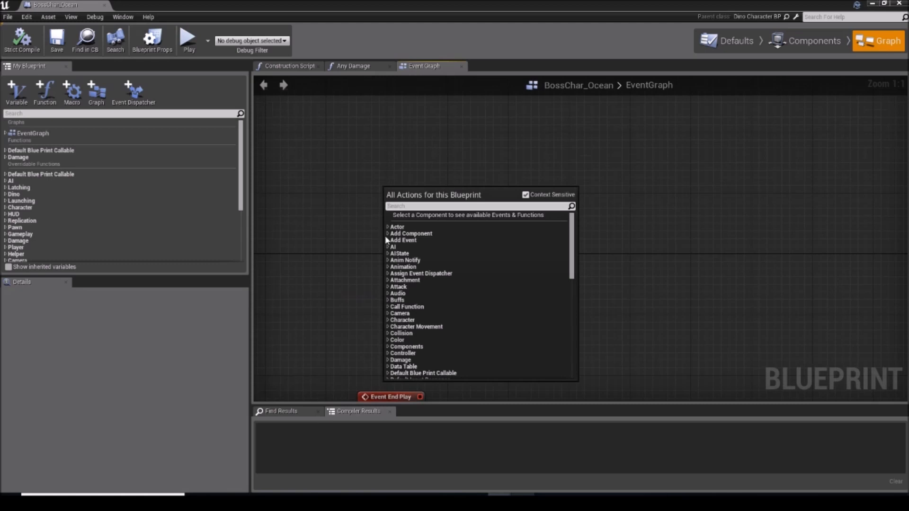
type("begin pl")
type("ay")
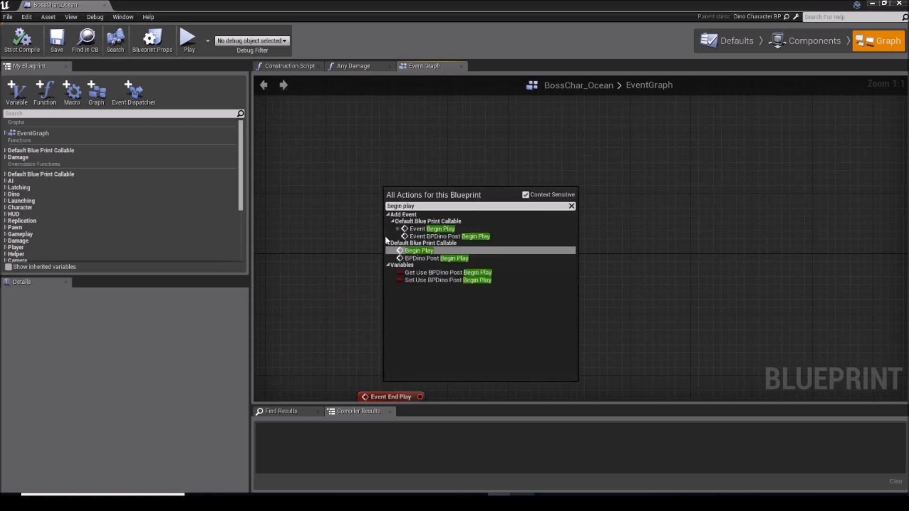
key("Return")
left_click_drag(505, 304, 405, 195)
key("Delete")
Step: Add an Event Begin Play node to the boss's event graph above Event End Play
right_click(406, 194)
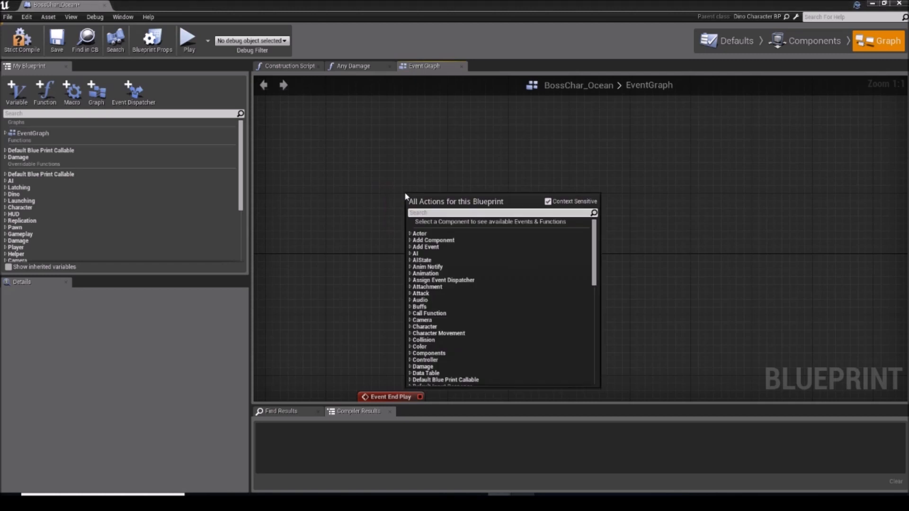
type("begin play")
key("Return")
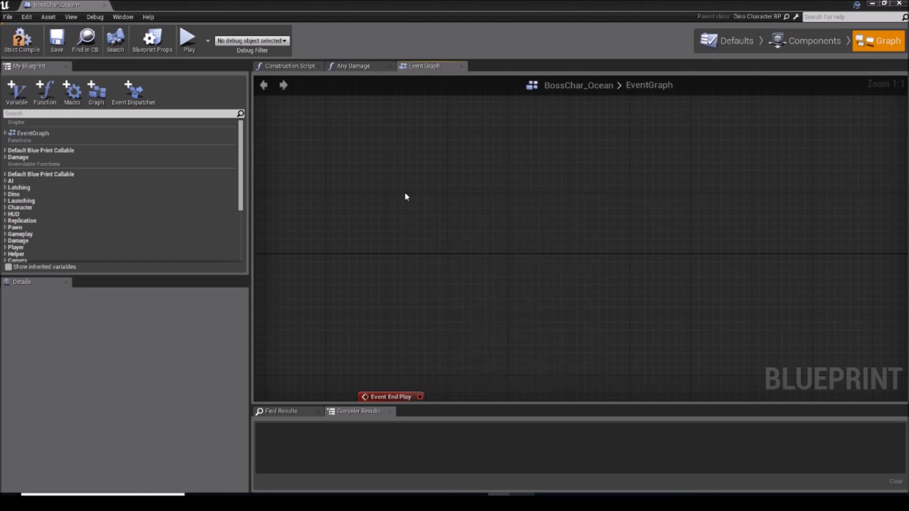
scroll(417, 195, "up", 1)
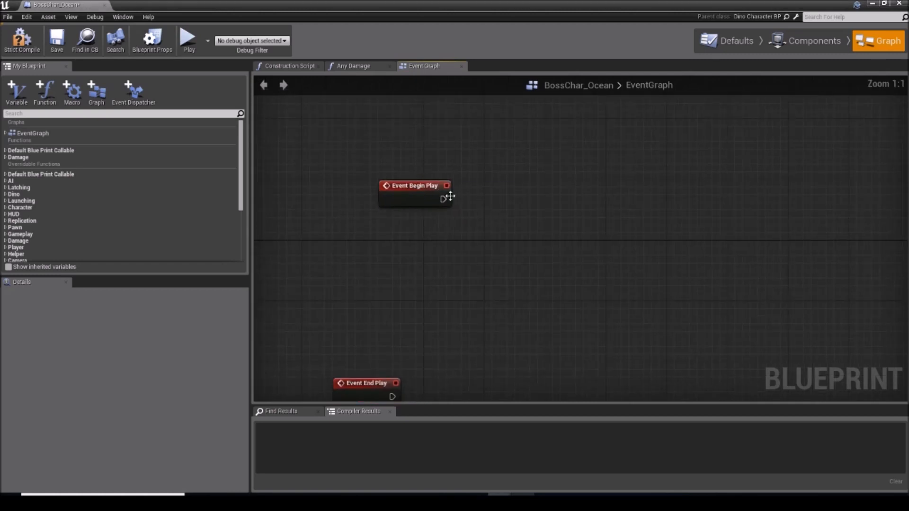
Step: Connect a Get All Actors Of Class node to Event Begin Play and set its Actor Class to OceanBossSpawner
left_click_drag(444, 198, 486, 205)
type("get")
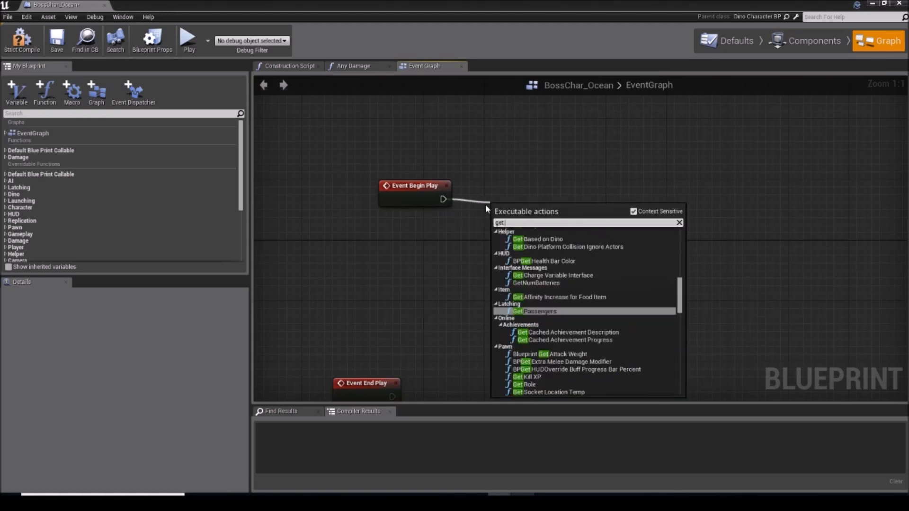
type(" all acto")
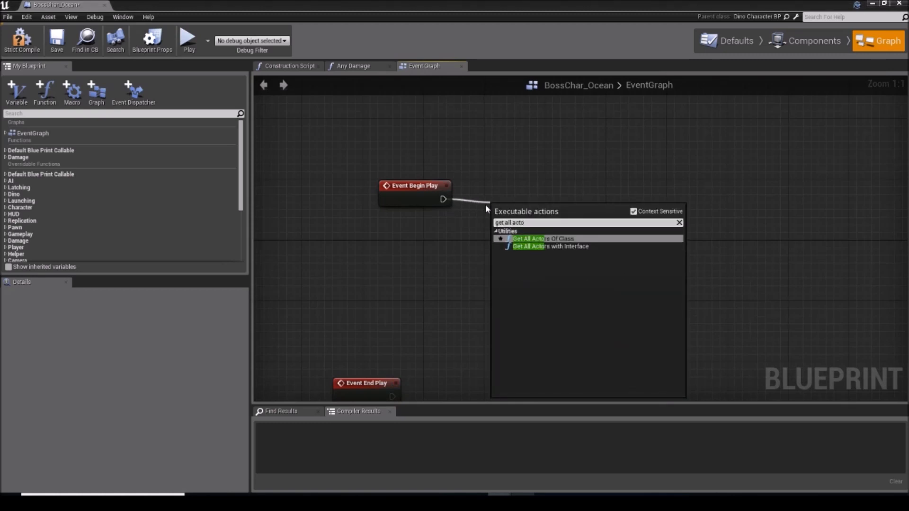
key("Return")
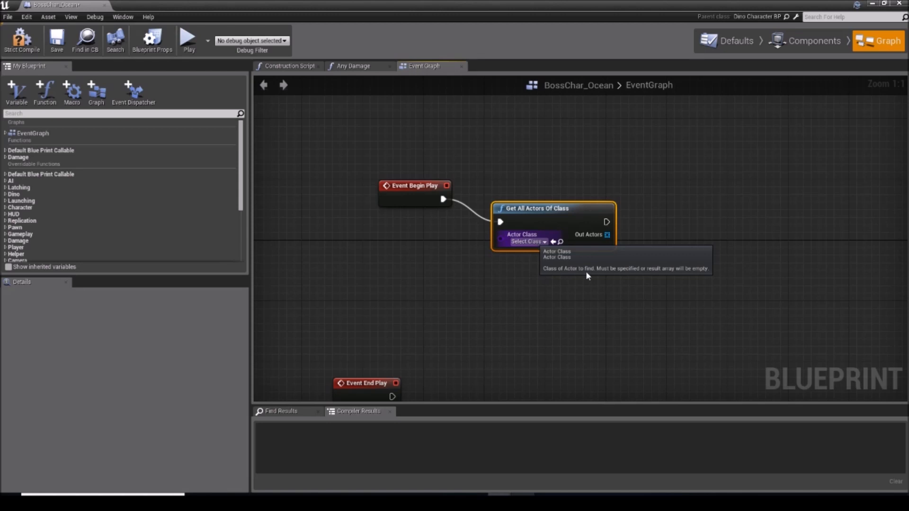
left_click(541, 241)
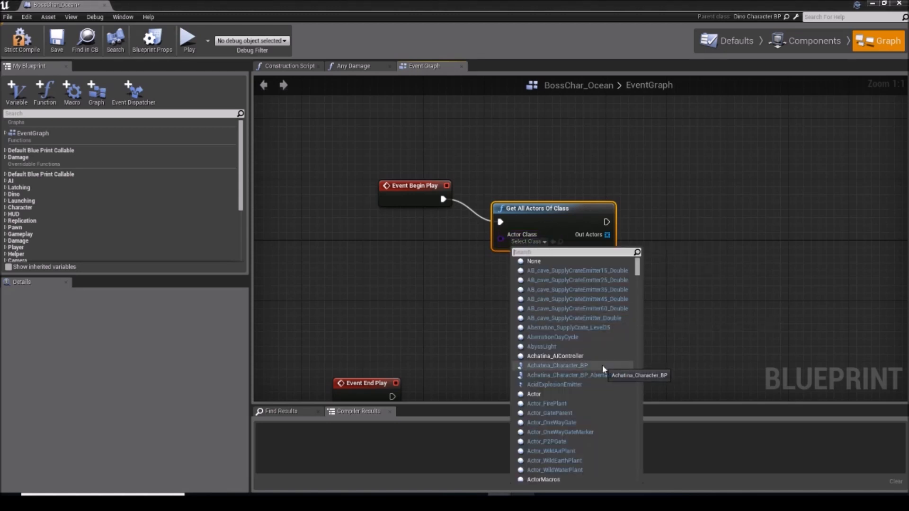
type("oceanboss")
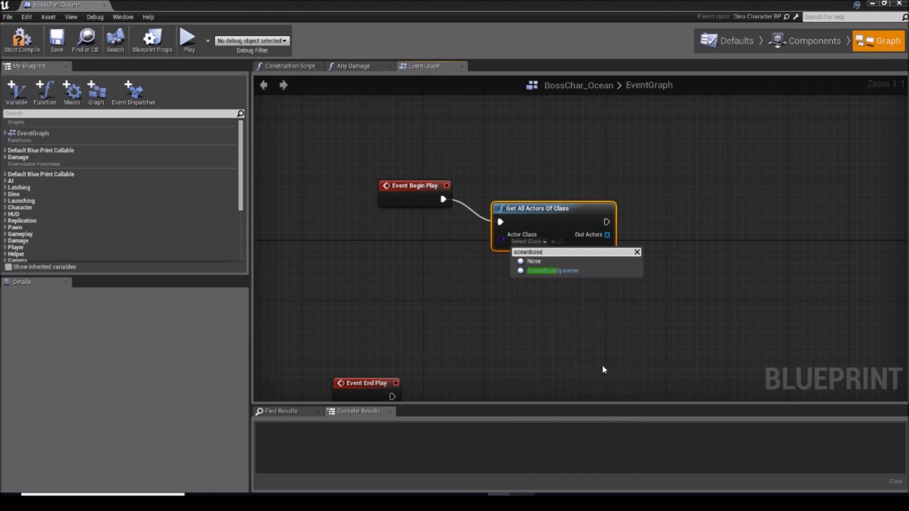
left_click(575, 269)
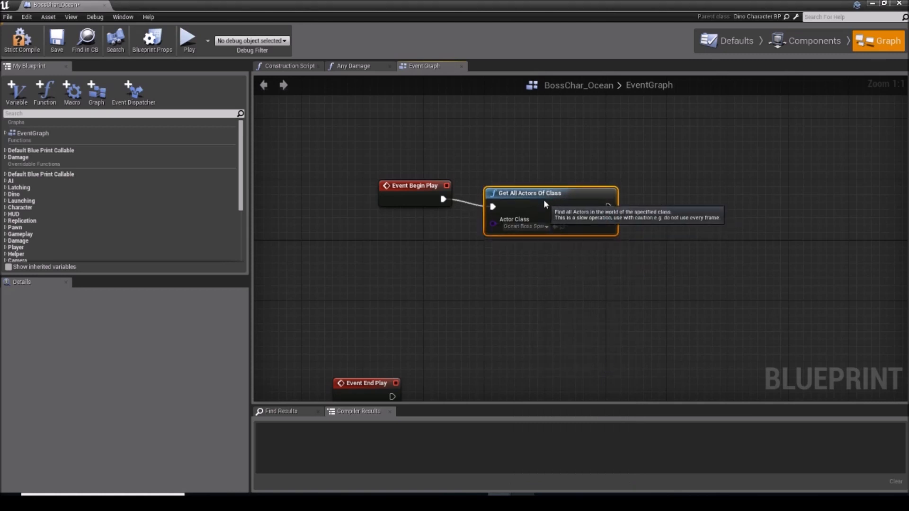
Step: Promote the Out Actors output to a variable named Spawners and place its Set node beside Get All Actors Of Class
left_click(562, 275)
right_click_drag(562, 275, 472, 286)
scroll(113, 214, "down", 7)
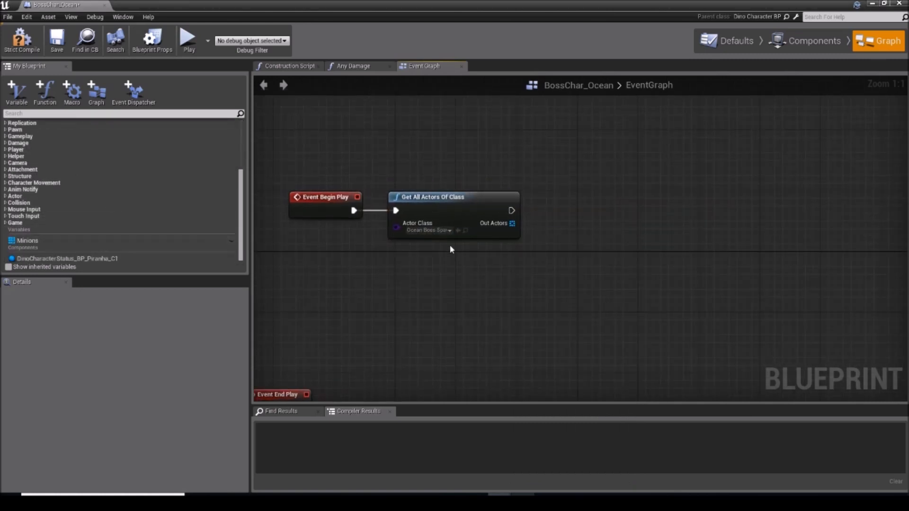
right_click(508, 225)
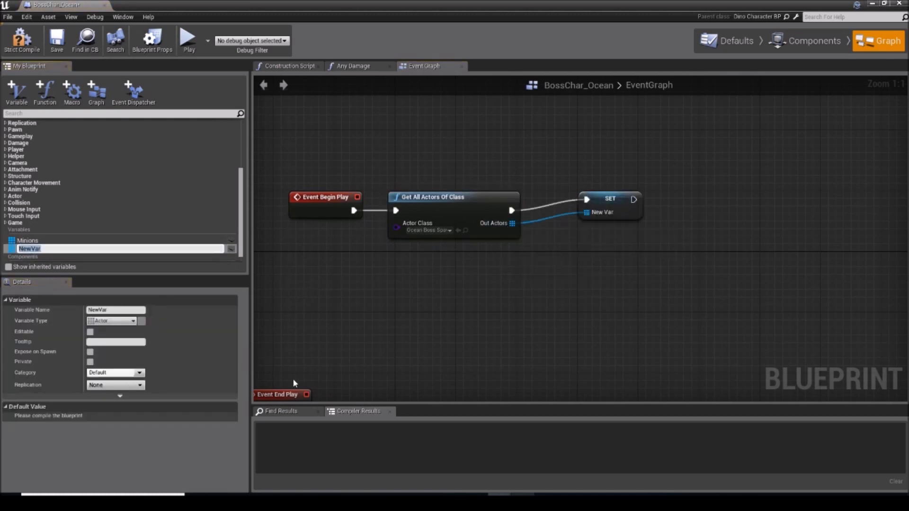
type("Spawners")
key("Return")
left_click_drag(607, 207, 561, 215)
left_click(531, 181)
right_click_drag(393, 169, 499, 175)
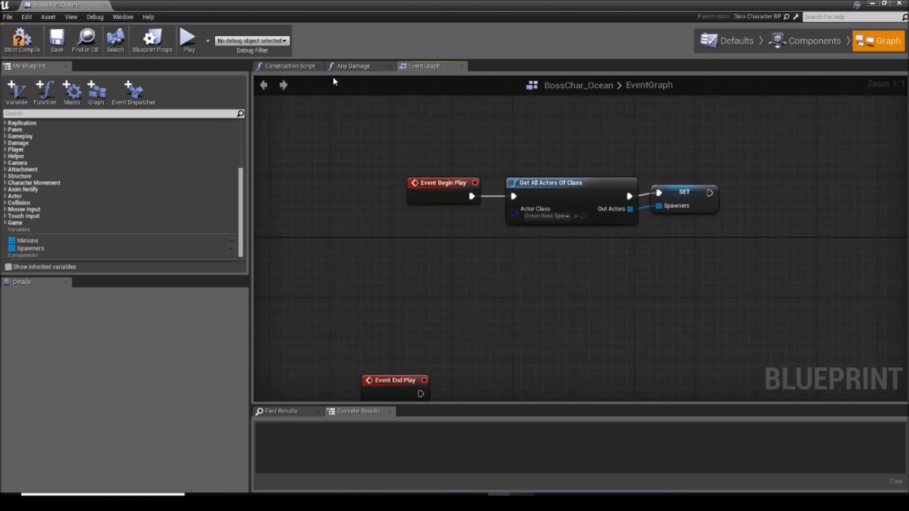
Step: Switch to the Any Damage function graph and place a getter for the Spawners array below the entry node
left_click(353, 65)
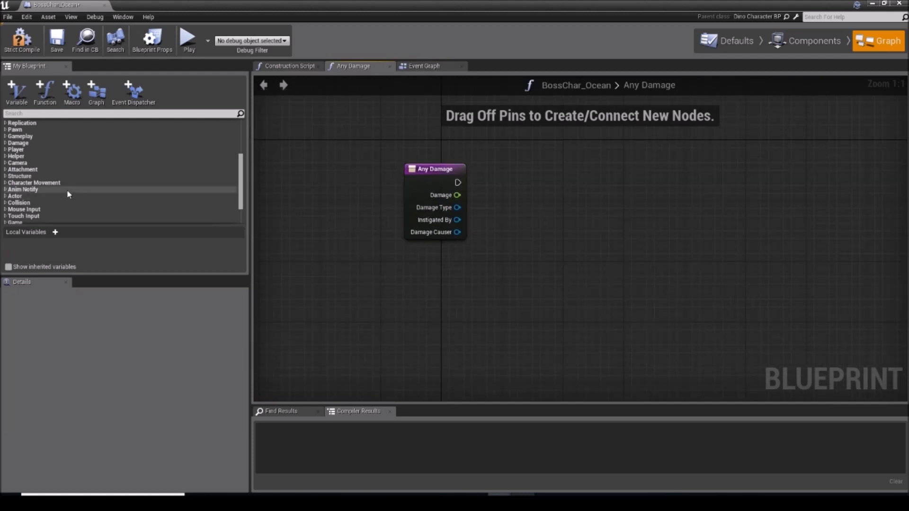
scroll(71, 199, "down", 2)
left_click_drag(74, 203, 330, 266)
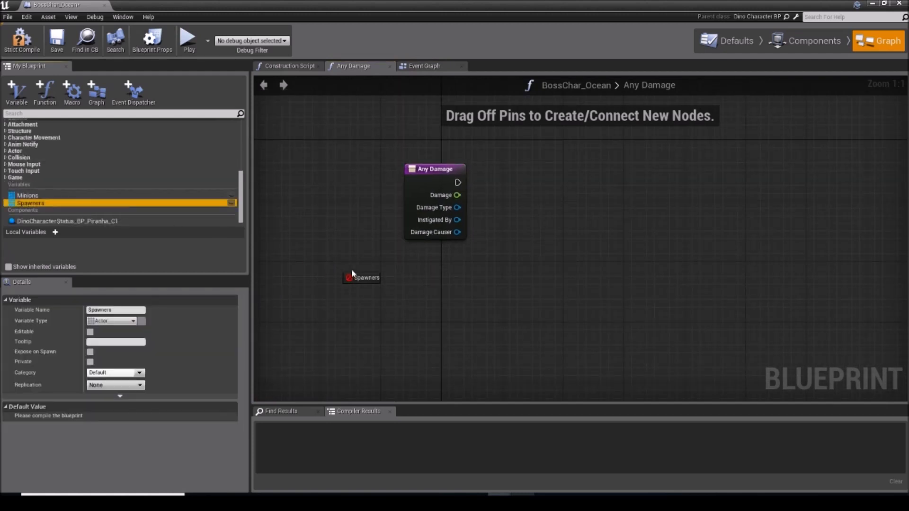
left_click_drag(438, 307, 524, 229)
left_click(454, 311)
Step: Connect an array Length node to the Spawners getter
type("get leng")
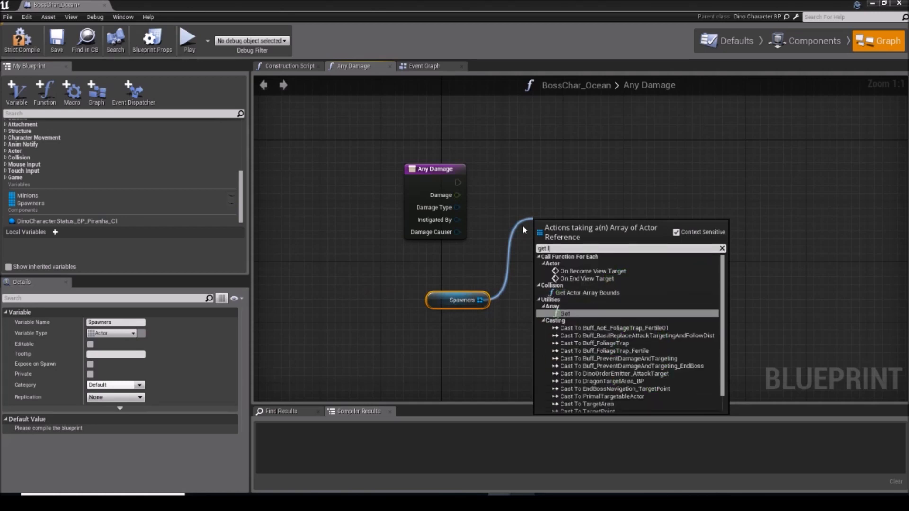
key("BackSpace")
key("BackSpace")
key("BackSpace")
key("BackSpace")
key("BackSpace")
key("BackSpace")
key("BackSpace")
key("BackSpace")
type("legn")
key("BackSpace")
key("BackSpace")
type("ngth")
key("Return")
Step: Feed the Length output into an Integer - Integer subtraction node
left_click_drag(573, 223, 692, 302)
type("-")
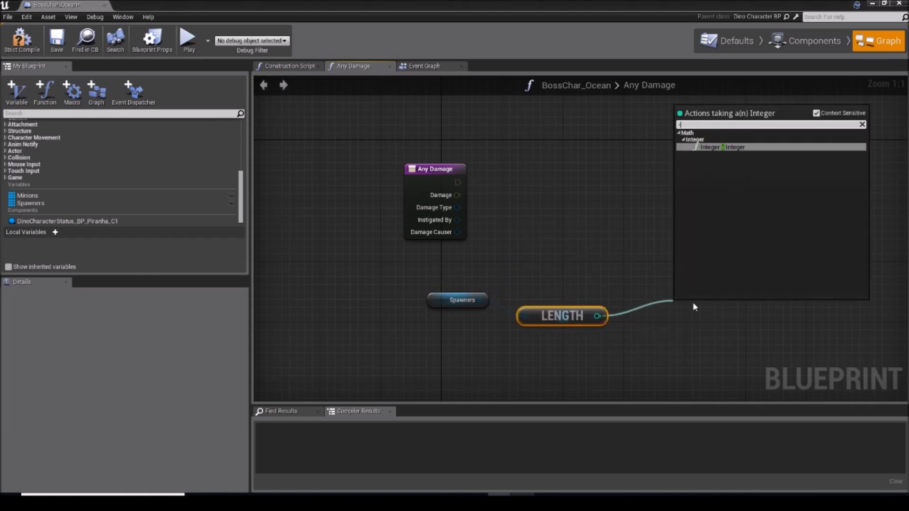
key("Return")
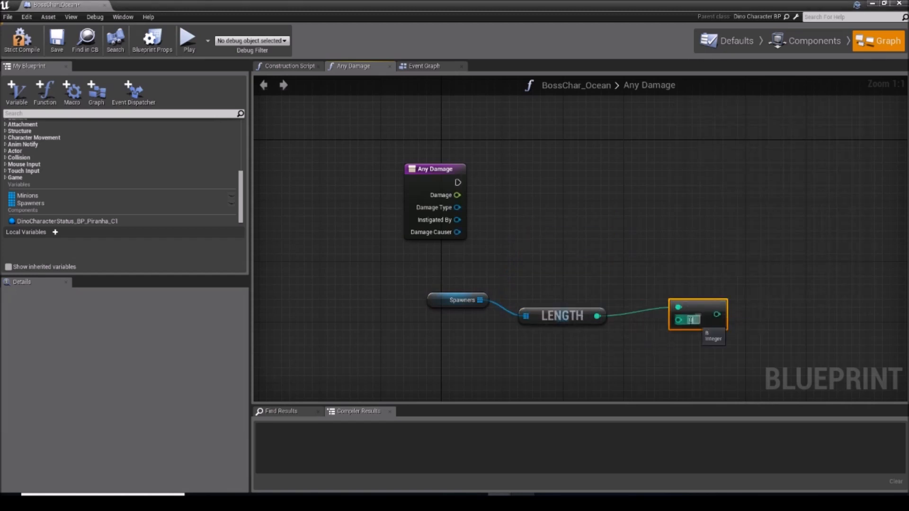
Step: Search the node list for "int in range" and add a Random Integer in Range node to the Any Damage graph
right_click_drag(640, 240, 637, 240)
type("get")
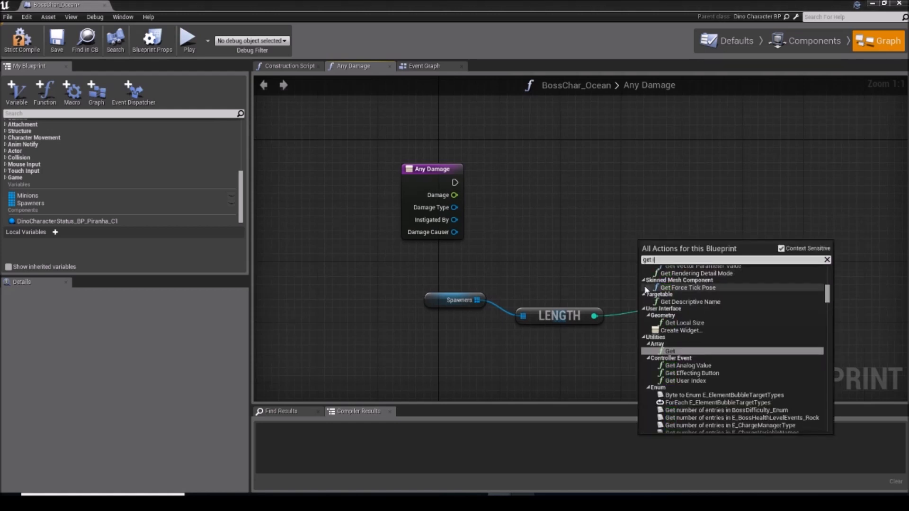
type(" int in range")
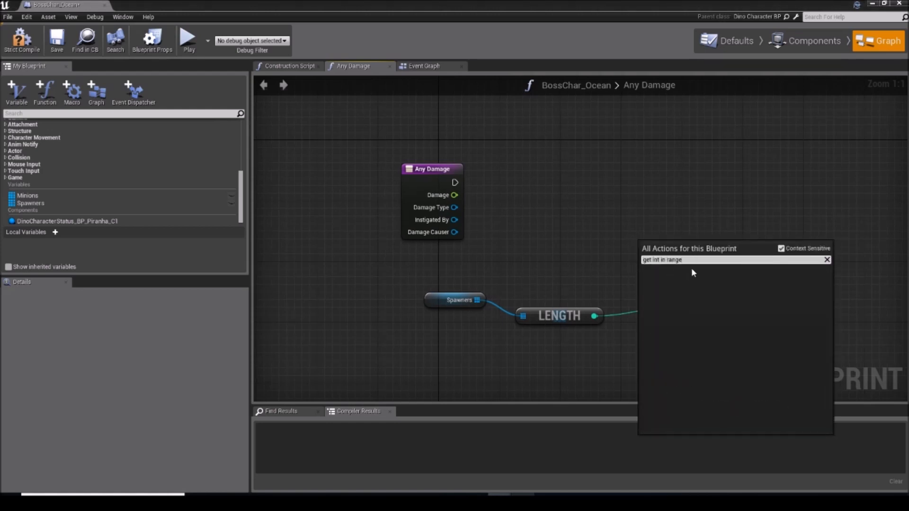
type("o")
key("BackSpace")
type("i")
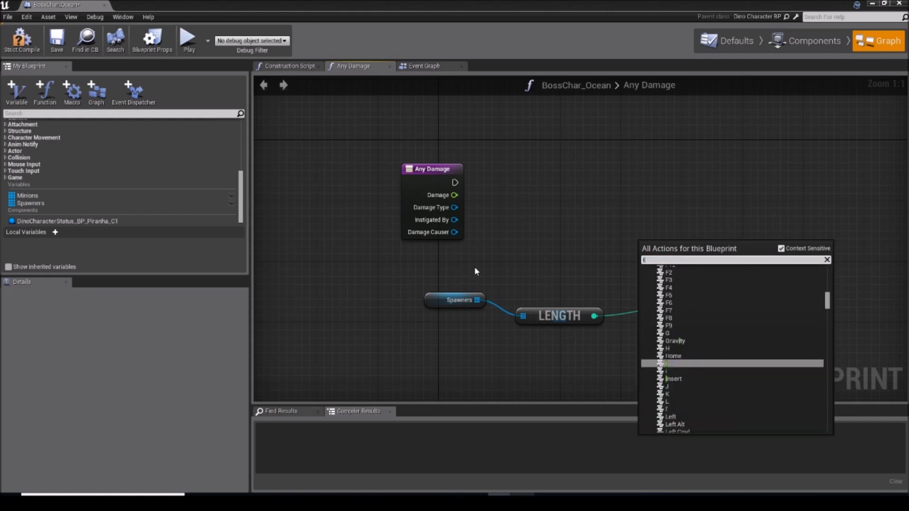
type("nt in range")
left_click(697, 284)
Step: Feed the subtraction result into the Max input of Random Integer in Range and place that node above the subtraction
left_click(667, 262)
left_click(592, 244)
left_click_drag(656, 242, 626, 234)
left_click_drag(709, 321, 615, 265)
left_click_drag(653, 237, 660, 192)
left_click(678, 362)
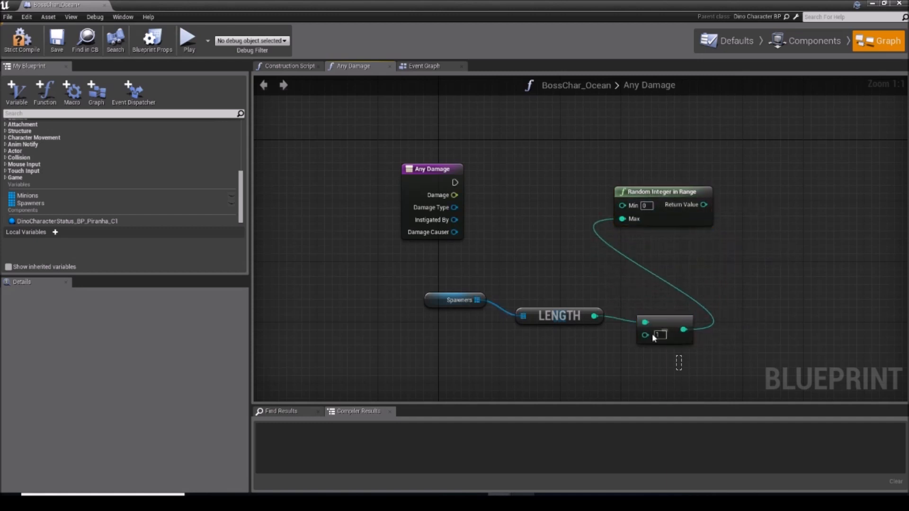
Step: Rearrange the Spawners, Length, subtraction and Random Integer in Range nodes more compactly below the Any Damage entry
left_click_drag(652, 334, 462, 290)
left_click_drag(554, 311, 493, 334)
left_click(605, 295)
left_click_drag(704, 205, 567, 205)
left_click(567, 207)
left_click_drag(640, 198, 619, 251)
left_click(541, 322)
Step: Add an array Get node from Spawners and feed the random integer's return value into its index
left_click_drag(416, 323, 483, 270)
type("get")
left_click(532, 380)
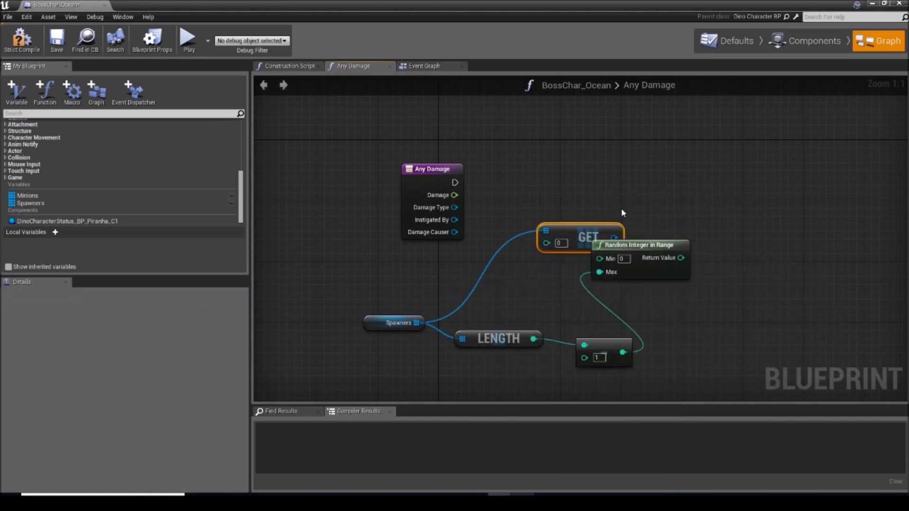
left_click_drag(556, 260, 686, 215)
left_click_drag(615, 243, 579, 275)
left_click_drag(642, 289, 667, 228)
left_click_drag(688, 215, 497, 266)
Step: Tidy the random spawner selection nodes and move the whole group further below the Any Damage entry
left_click(541, 294)
right_click_drag(565, 308, 576, 297)
left_click_drag(648, 352, 426, 254)
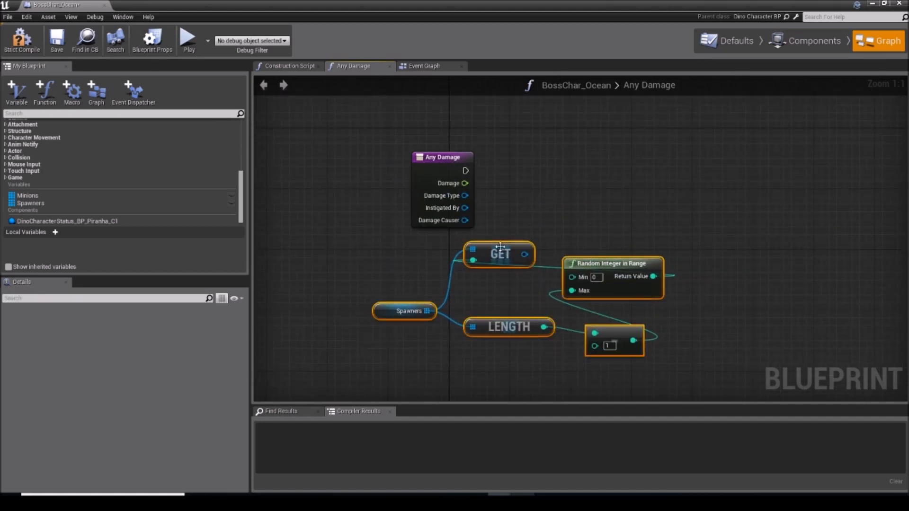
left_click_drag(504, 249, 471, 276)
Step: Add a Get Actor Location node and connect the Get output to its Target
right_click(569, 256)
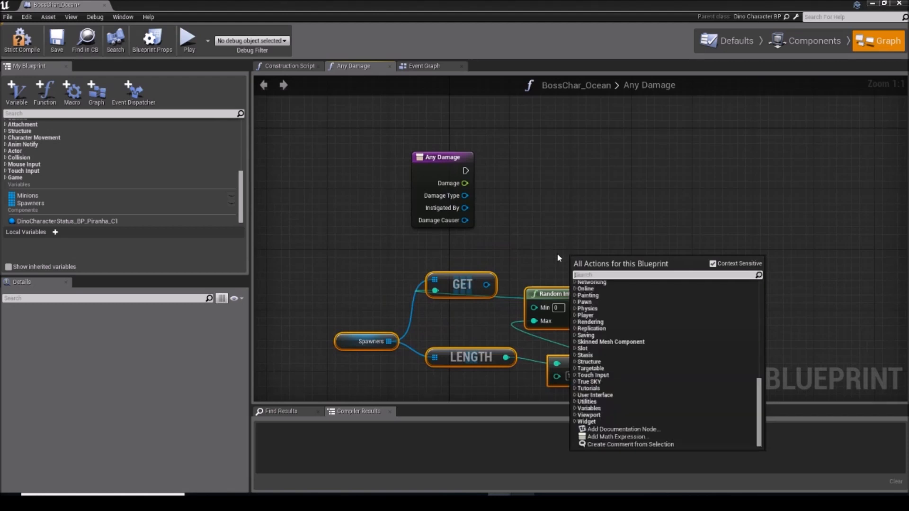
type("get actor location")
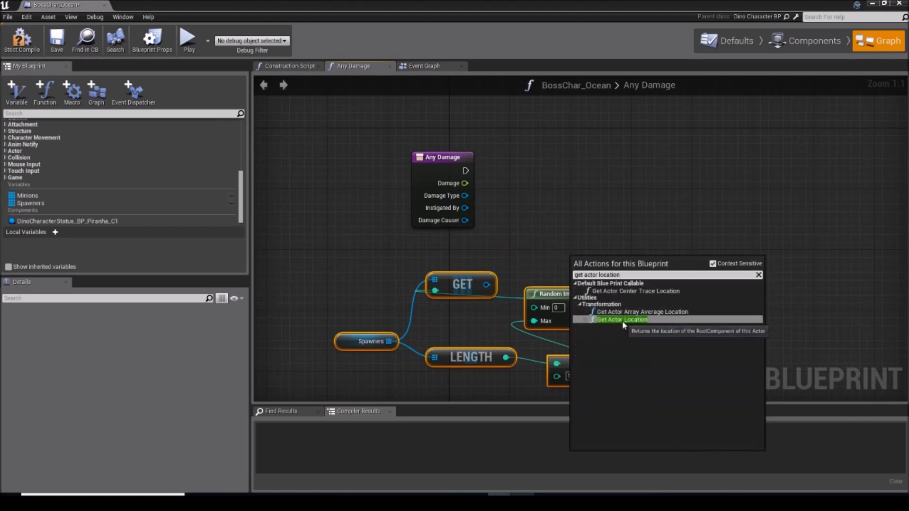
left_click(622, 320)
left_click_drag(595, 263, 588, 241)
left_click_drag(486, 284, 571, 262)
Step: Add a Spawn Actor node beside the Any Damage entry node
right_click_drag(679, 182, 576, 207)
right_click(576, 210)
type("sp")
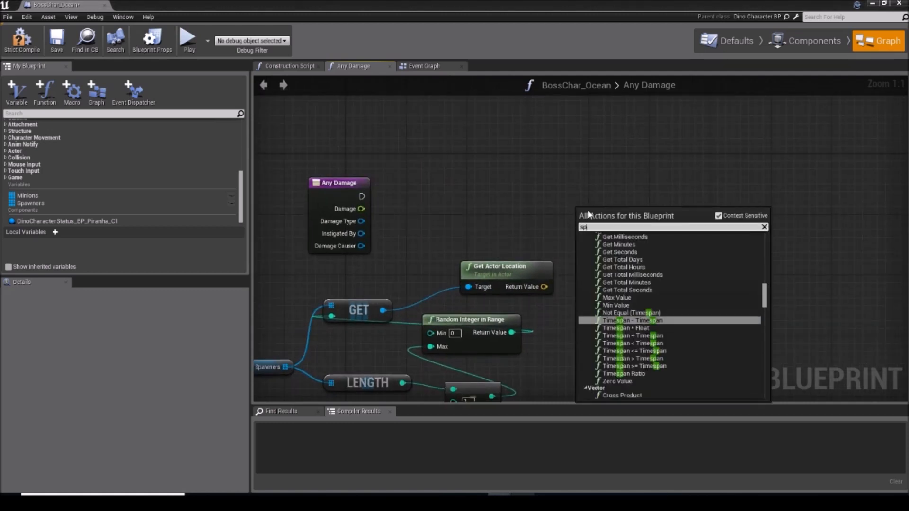
type("awn actor")
key("Return")
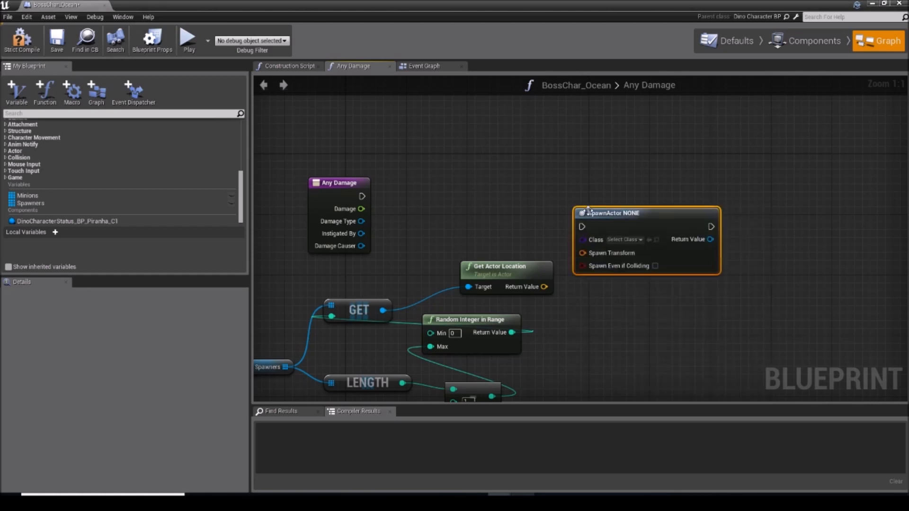
left_click_drag(602, 212, 563, 178)
Step: Run SpawnActor from Any Damage, split its Spawn Transform, and feed the actor location into Spawn Transform Location
left_click_drag(362, 196, 681, 217)
right_click(681, 217)
left_click(707, 265)
left_click_drag(544, 285, 672, 228)
right_click_drag(639, 227, 724, 195)
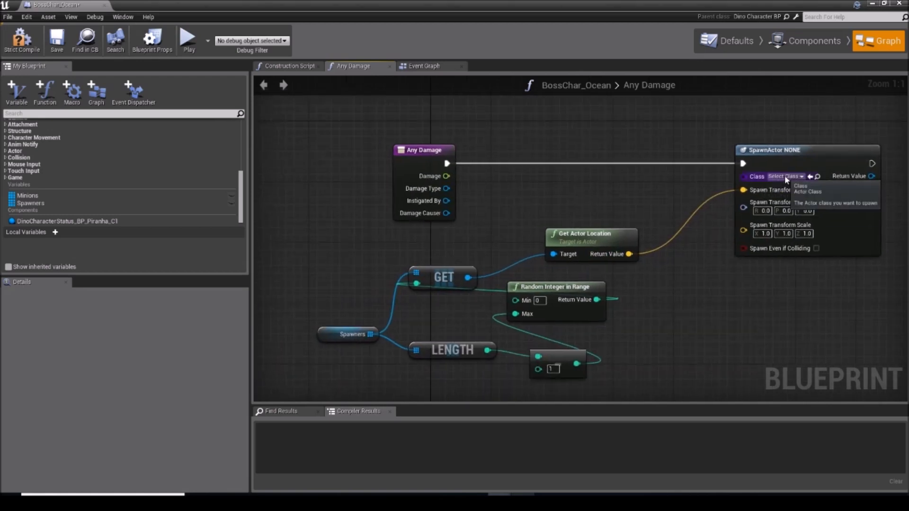
Step: Set the SpawnActor node's class to Piranha_Character_BP
left_click(784, 176)
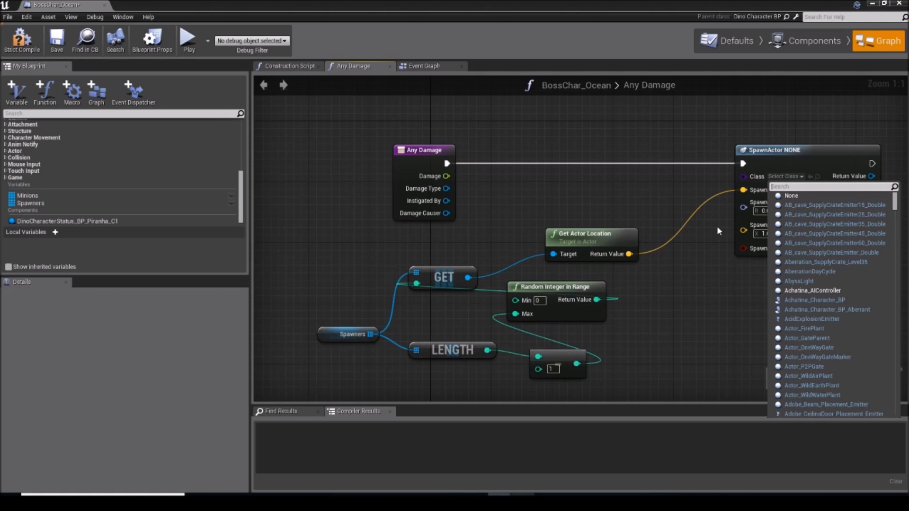
type("piran")
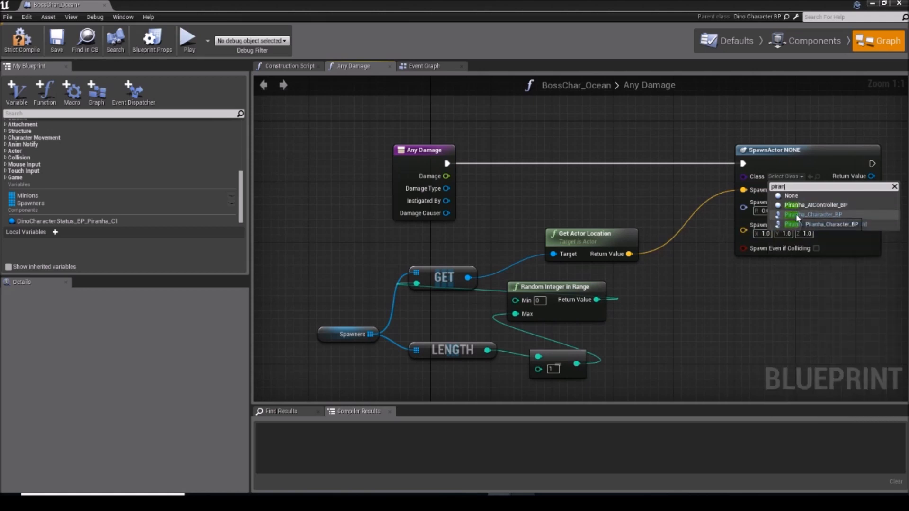
left_click(797, 214)
right_click_drag(737, 325, 710, 273)
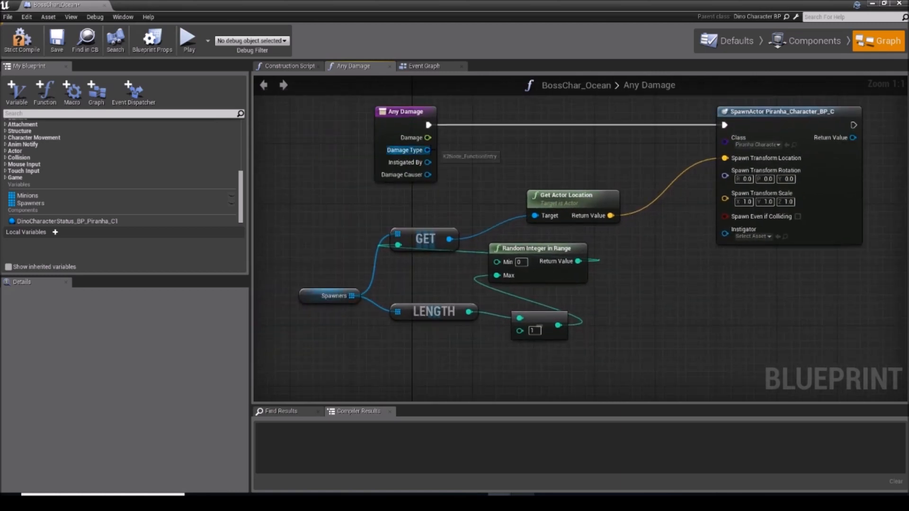
Step: Place a Minions array getter below SpawnActor and connect an array Add node to it
left_click_drag(639, 242, 336, 141)
left_click(336, 141)
right_click_drag(469, 141, 131, 173)
right_click_drag(505, 183, 652, 147)
left_click_drag(78, 202, 688, 252)
type("add")
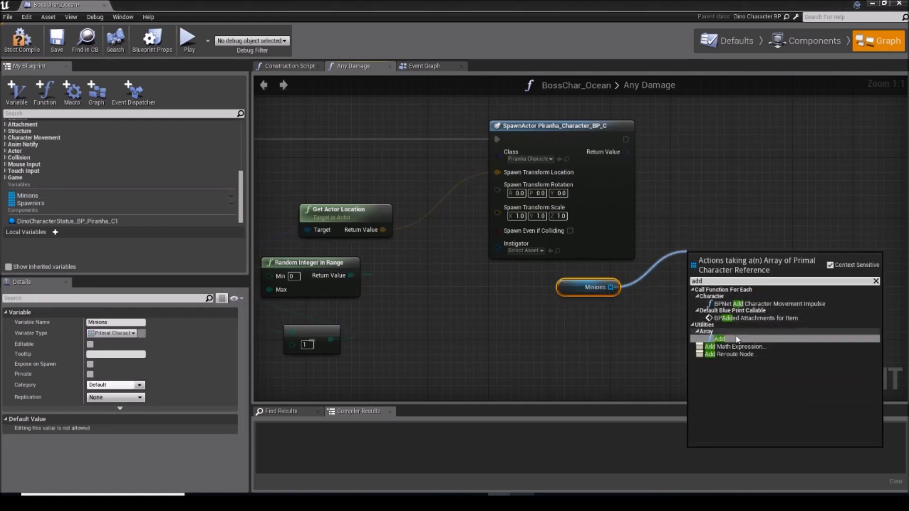
left_click(738, 337)
right_click_drag(681, 128, 641, 148)
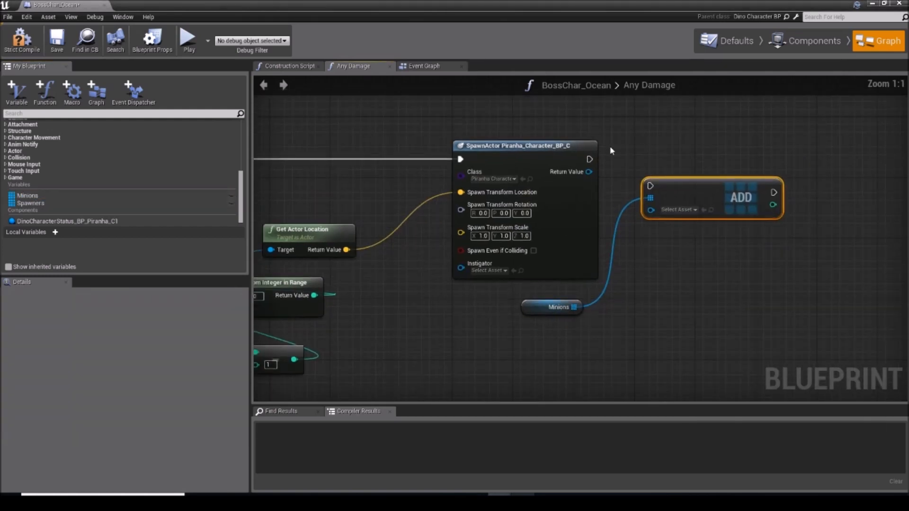
Step: Run the Add node after SpawnActor and connect the spawned actor's Return Value as the item to add
left_click_drag(590, 159, 651, 187)
left_click_drag(714, 189, 708, 158)
left_click(688, 209)
right_click_drag(688, 210, 695, 202)
left_click_drag(649, 171, 596, 164)
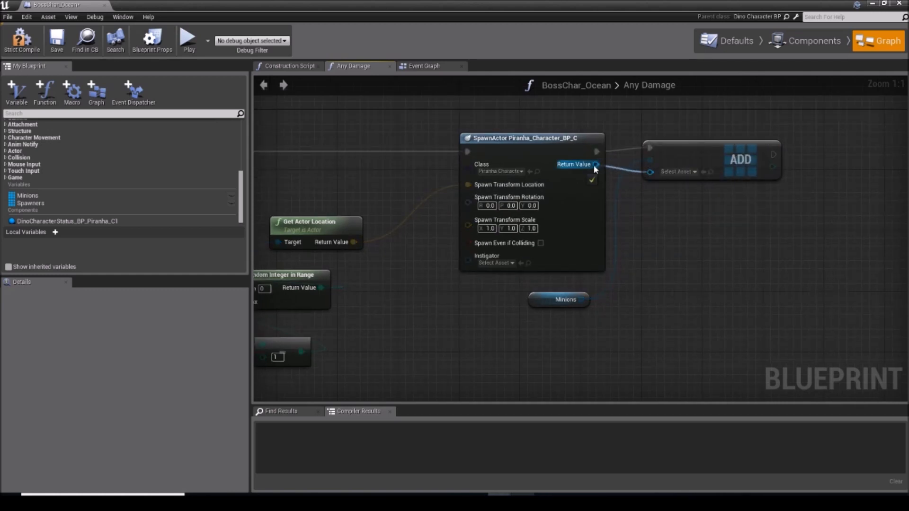
scroll(714, 272, "down", 3)
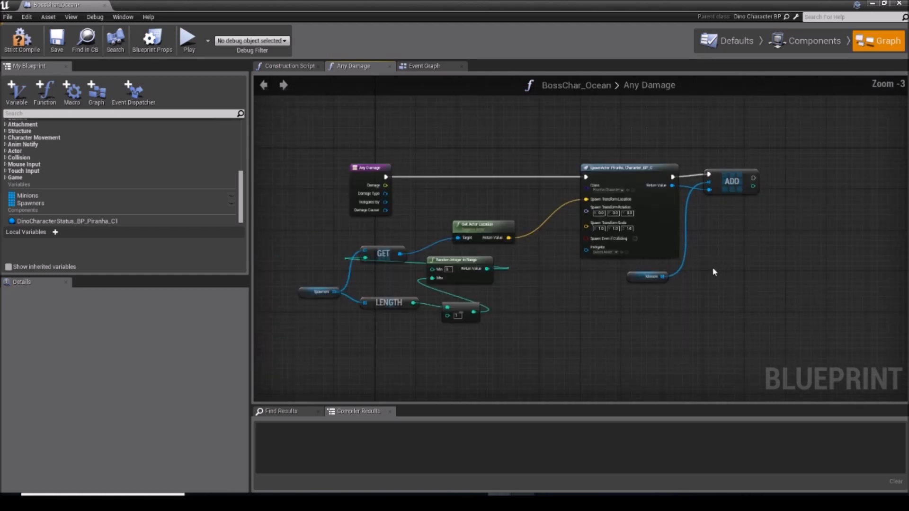
Step: Switch to the Event Graph and place a Minions getter below Event End Play
left_click(411, 68)
right_click_drag(407, 173, 388, 133)
right_click_drag(418, 193, 472, 91)
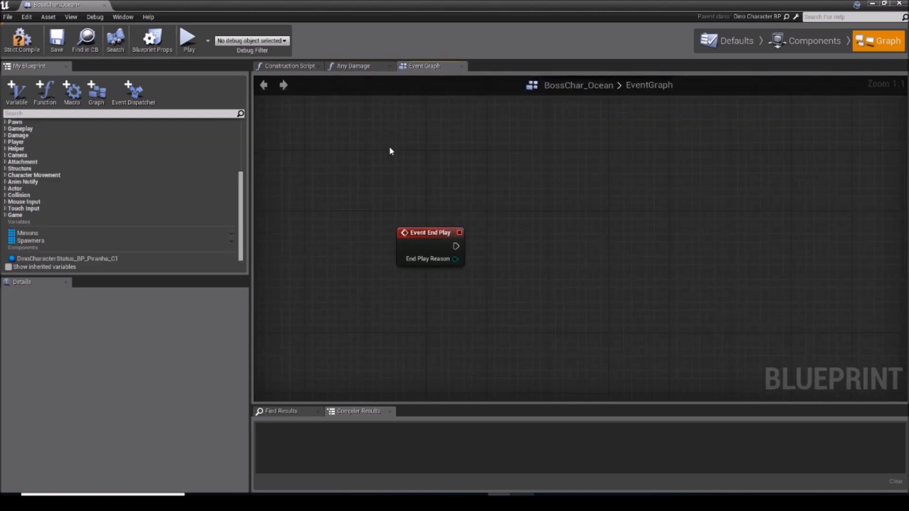
left_click(56, 241)
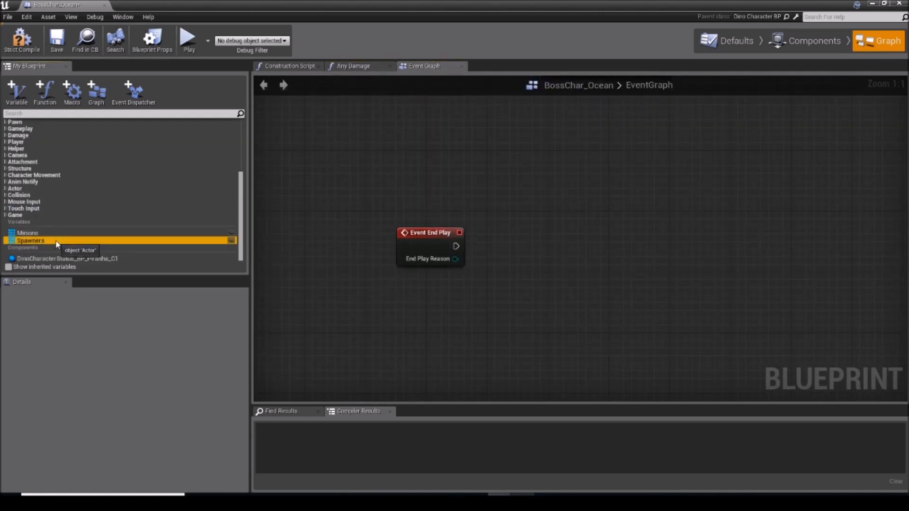
left_click(35, 243)
left_click(35, 235)
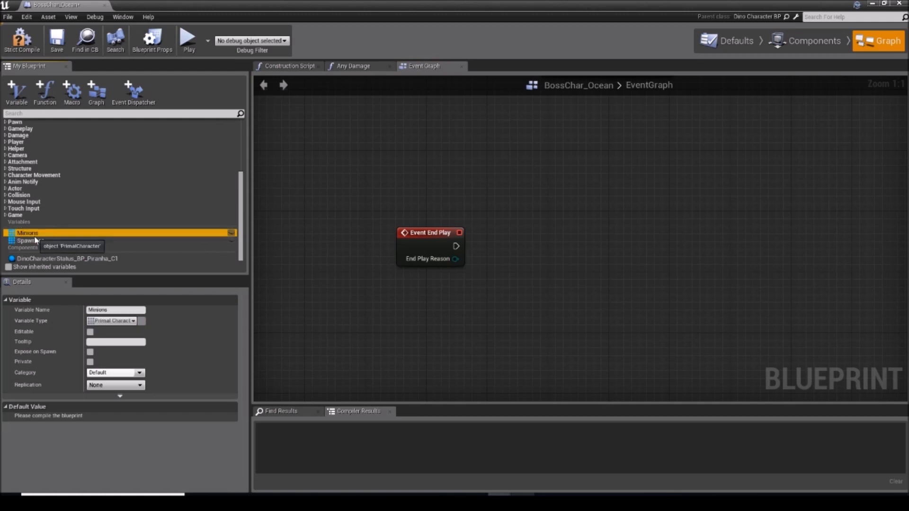
left_click_drag(93, 258, 516, 271)
left_click(443, 332)
type("destroy")
key("BackSpace")
key("BackSpace")
key("BackSpace")
key("BackSpace")
key("BackSpace")
key("BackSpace")
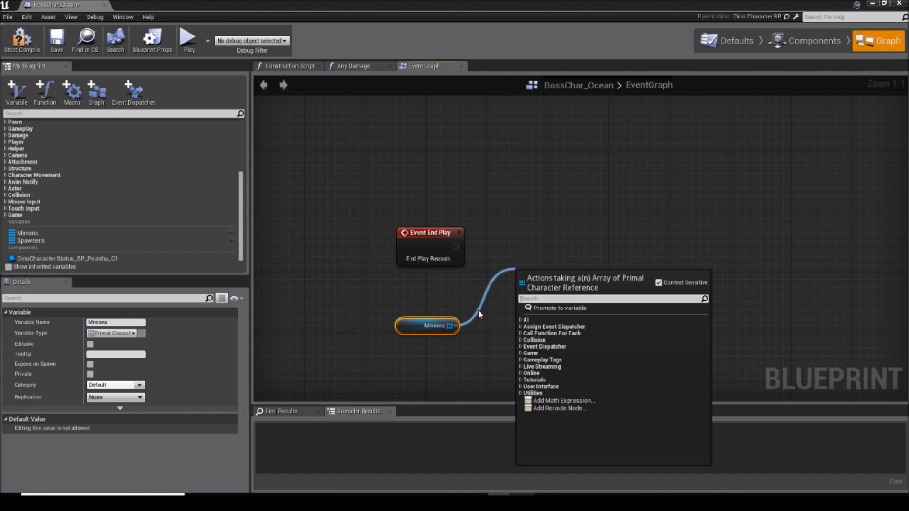
Step: Add a ForEachLoop over the Minions array and run it from Event End Play
type("for each loop")
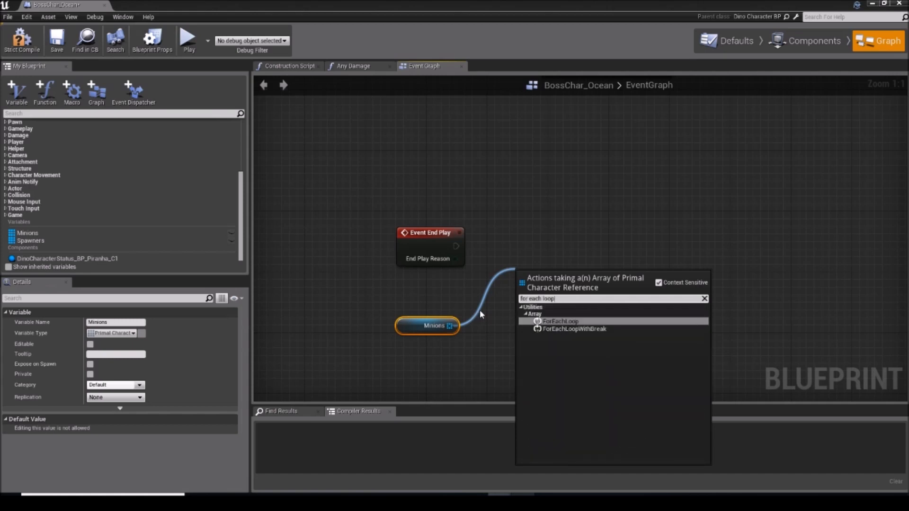
key("Return")
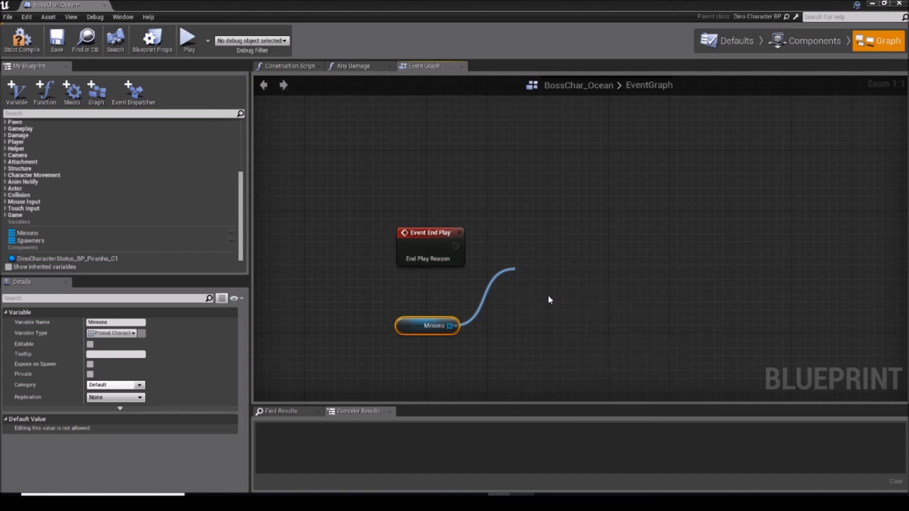
left_click_drag(547, 291, 530, 255)
left_click_drag(455, 246, 523, 258)
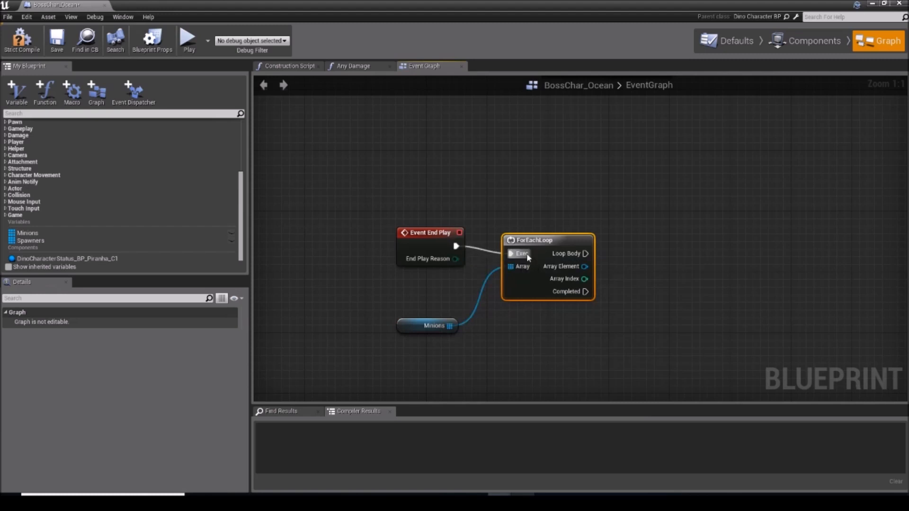
Step: Add a Destroy Actor node to the loop body with the loop's Array Element as its target
right_click_drag(592, 256, 535, 235)
left_click_drag(527, 237, 587, 292)
type("destroy actor")
key("Return")
left_click_drag(610, 302, 554, 225)
right_click_drag(509, 140, 563, 159)
scroll(519, 264, "down", 4)
scroll(525, 277, "up", 3)
Step: Compile and save the BossChar_Ocean blueprint
left_click_drag(604, 318, 420, 160)
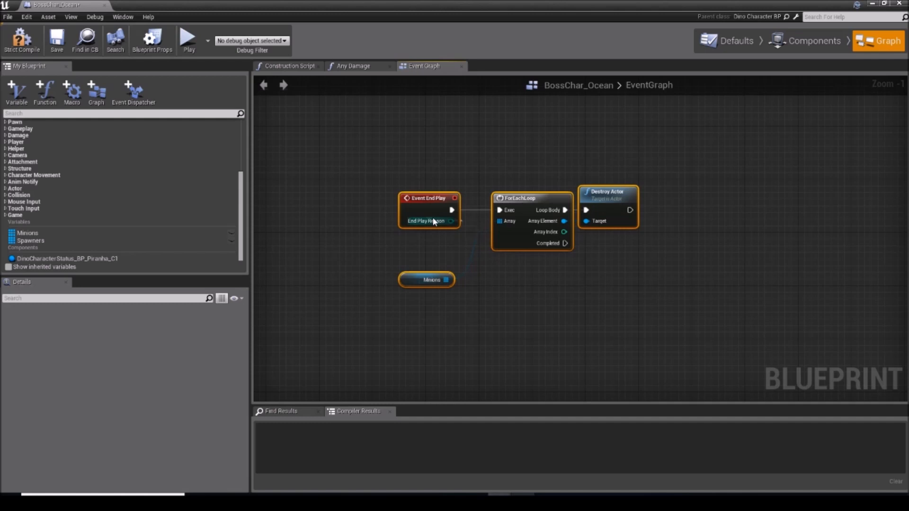
right_click_drag(505, 144, 502, 147)
left_click_drag(396, 152, 644, 312)
left_click(575, 259)
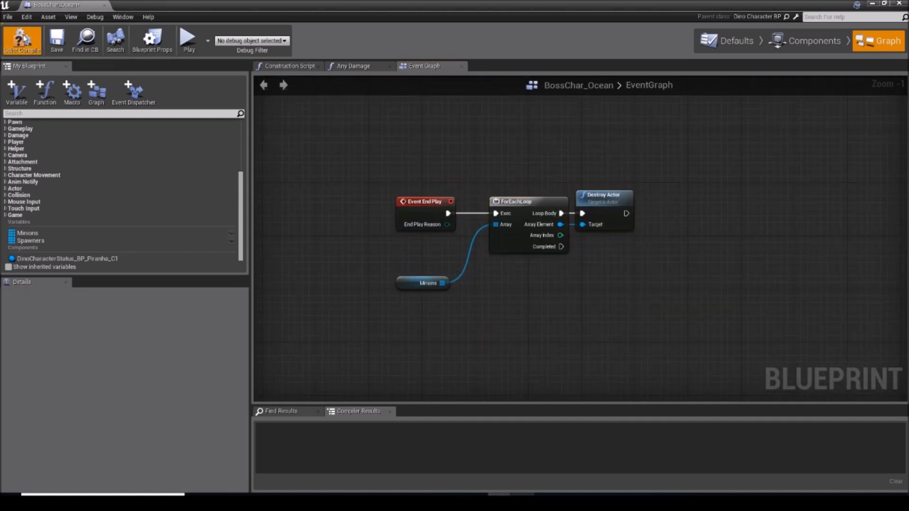
left_click(58, 43)
Step: Review the Event Begin Play and Event End Play logic and close the blueprint editor
right_click_drag(449, 151, 447, 247)
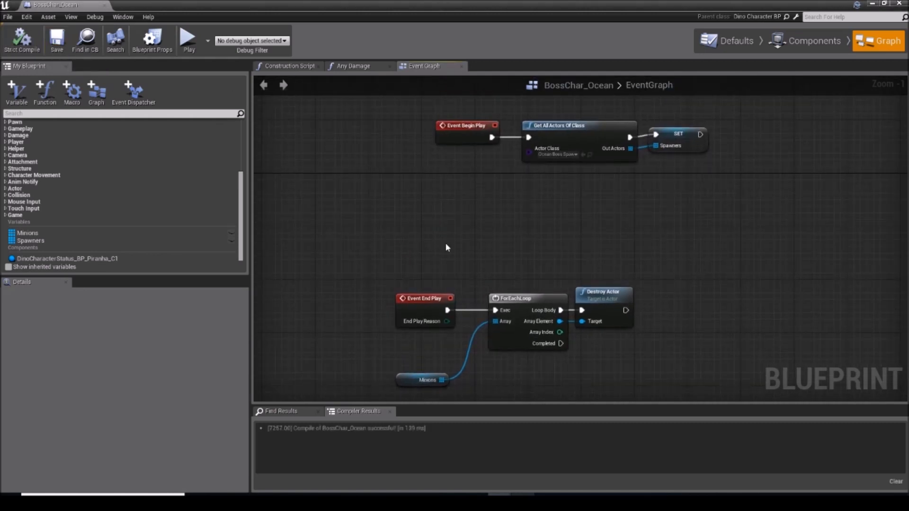
scroll(456, 284, "down", 3)
scroll(504, 274, "up", 4)
right_click_drag(500, 335, 523, 185)
left_click(898, 4)
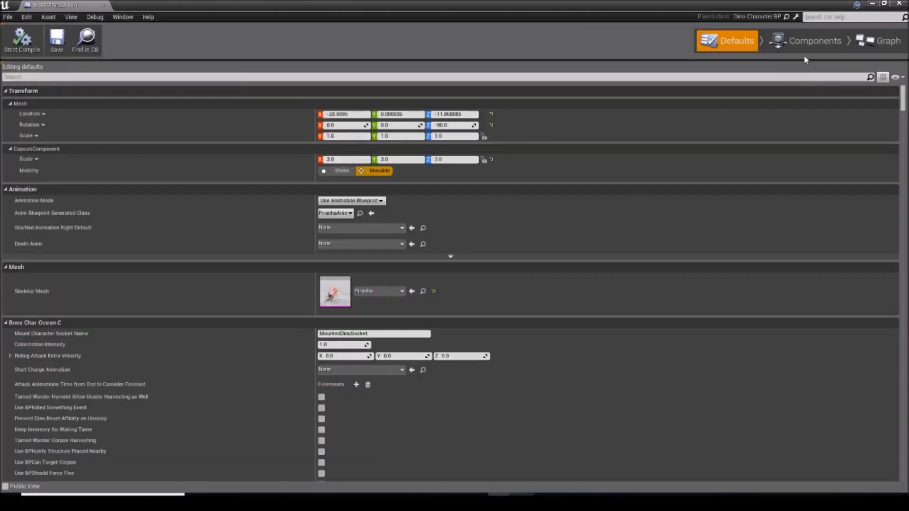
Step: Reopen the BossChar_Ocean graphs and review the event logic and the Any Damage function
left_click(878, 41)
scroll(610, 243, "down", 2)
scroll(537, 244, "up", 2)
right_click_drag(499, 136, 457, 253)
scroll(451, 299, "down", 3)
scroll(471, 168, "up", 1)
scroll(472, 167, "up", 2)
left_click(356, 66)
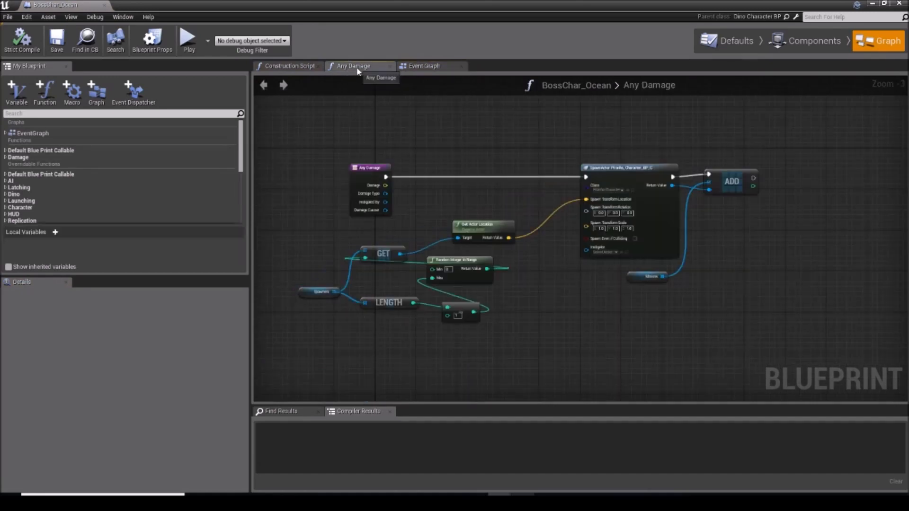
right_click_drag(542, 191, 506, 192)
Step: Set the Base Character Level of the boss's DinoCharacterStatus_BP_Piranha component to 50
left_click(795, 41)
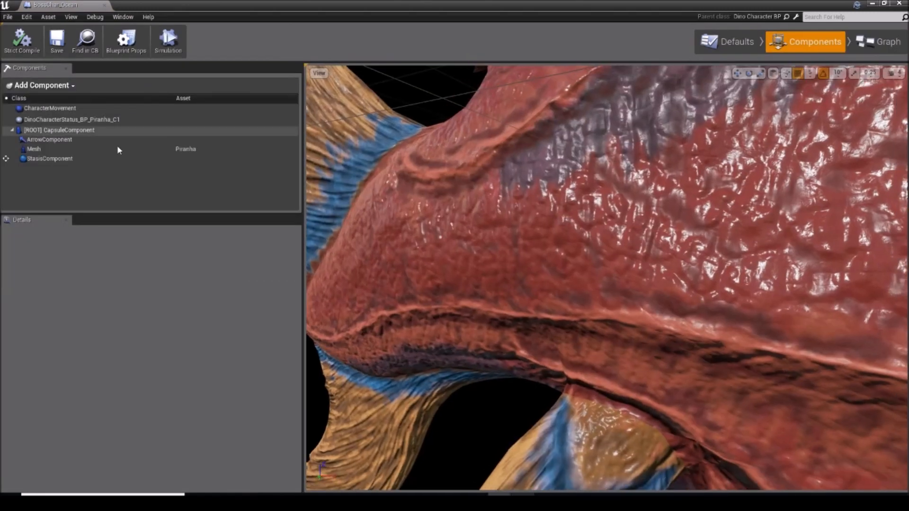
left_click(114, 119)
scroll(142, 316, "down", 3)
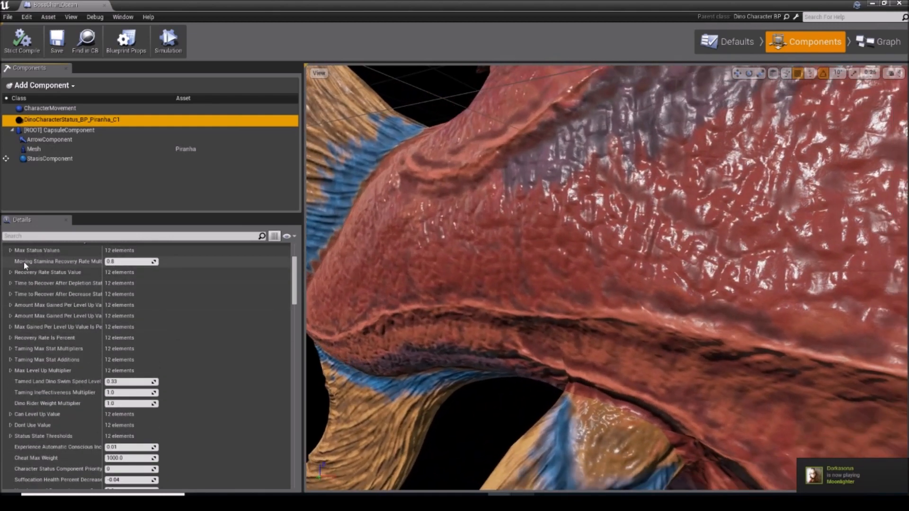
left_click(11, 251)
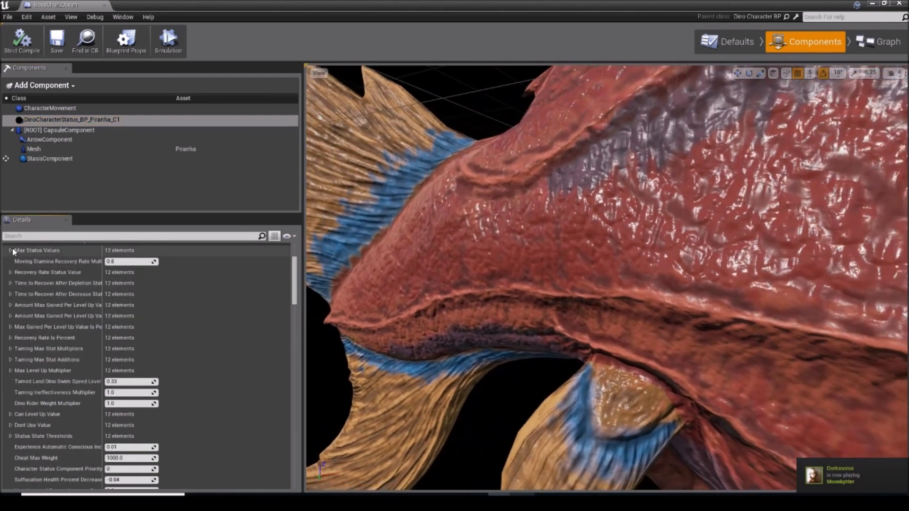
scroll(14, 284, "down", 5)
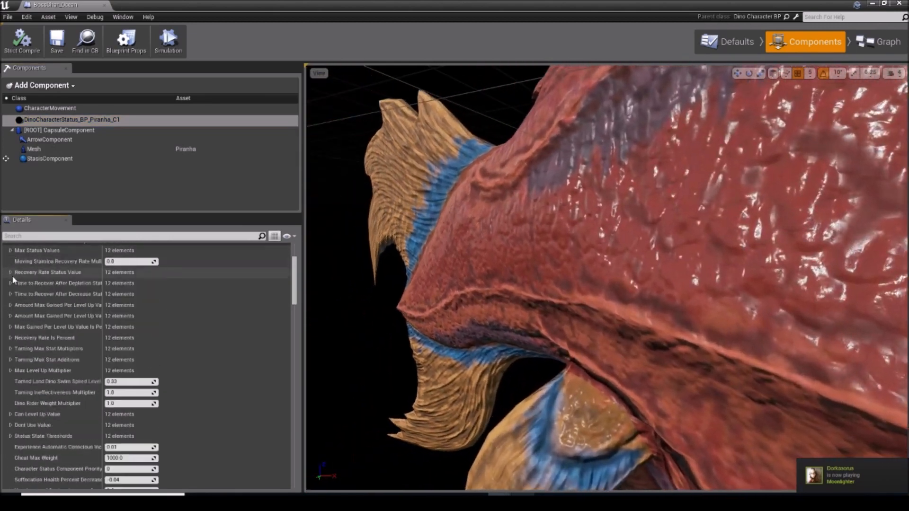
scroll(4, 377, "down", 3)
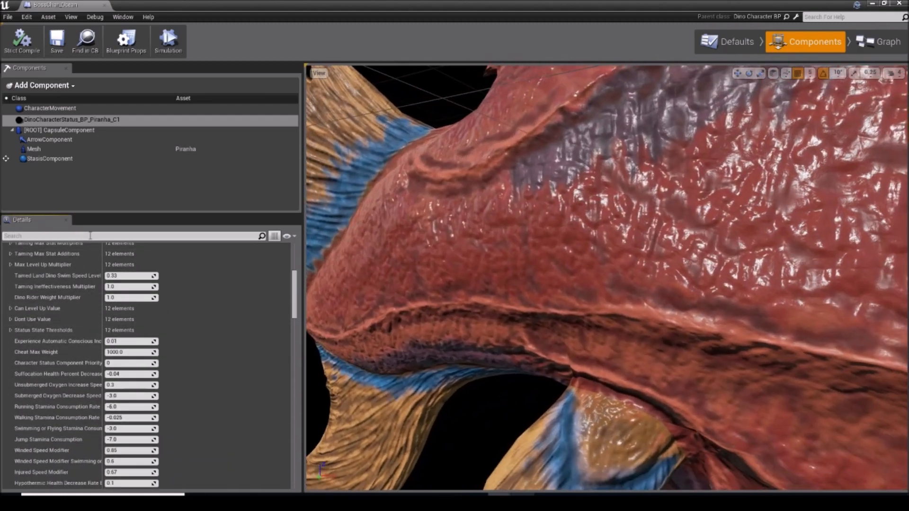
scroll(4, 324, "down", 5)
left_click(90, 235)
type("base")
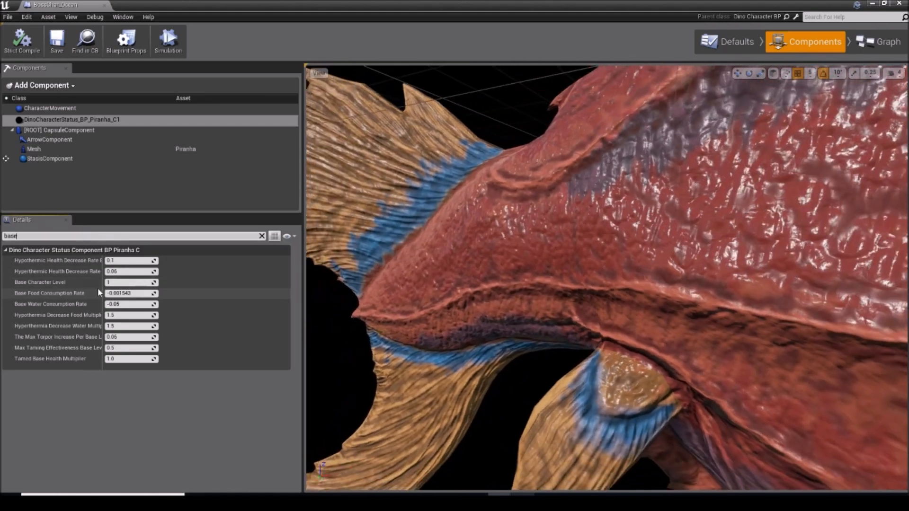
left_click(124, 283)
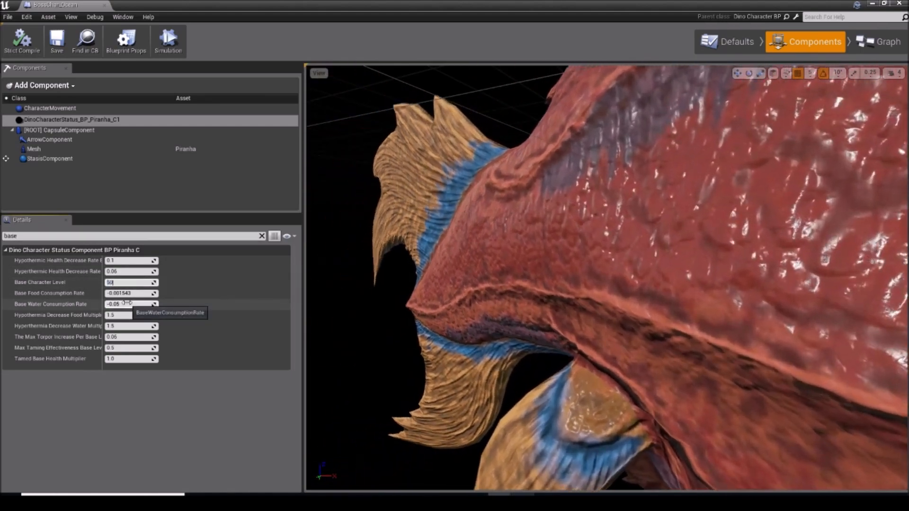
key("Return")
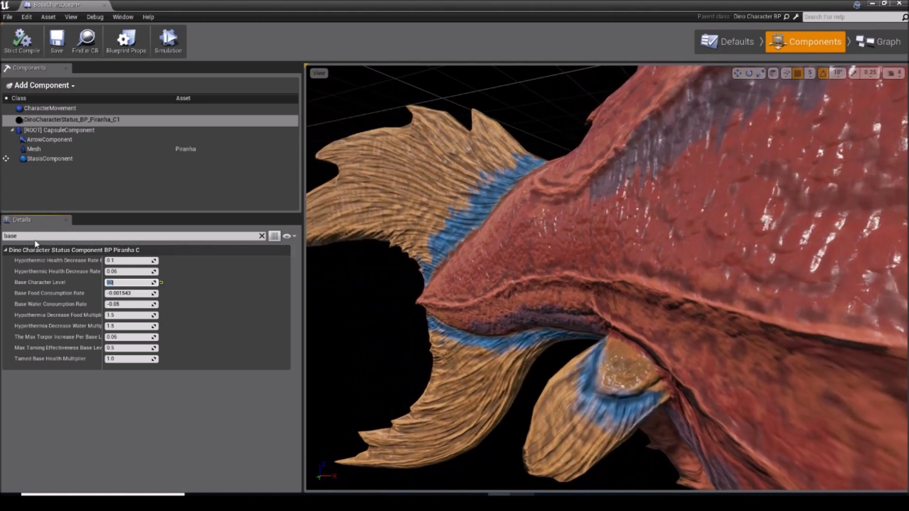
Step: Set Health in the status component's Max Status Values to 500 and save the blueprint
left_click(35, 236)
key("BackSpace")
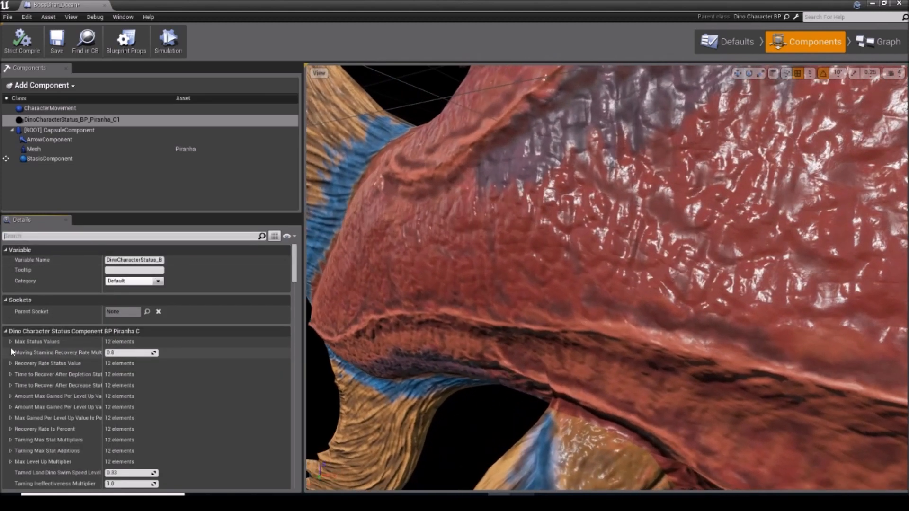
left_click(9, 341)
type("500")
key("Return")
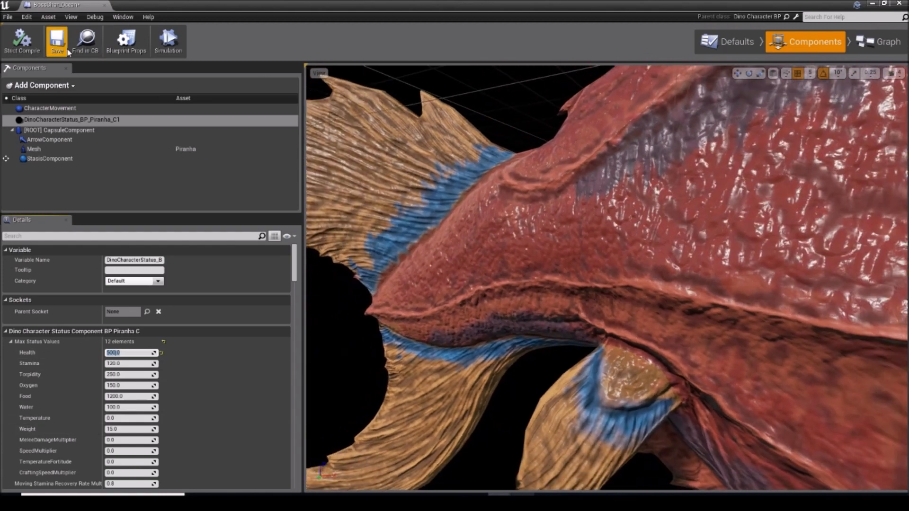
left_click(67, 50)
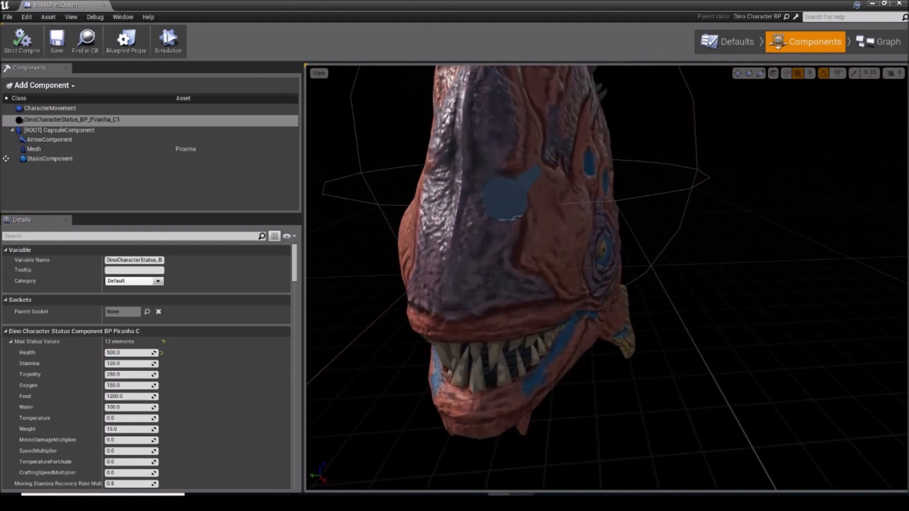
Step: Set the Dino Name Tag in the BossChar_Ocean defaults to Giant Piranha and save the blueprint
left_click(33, 149)
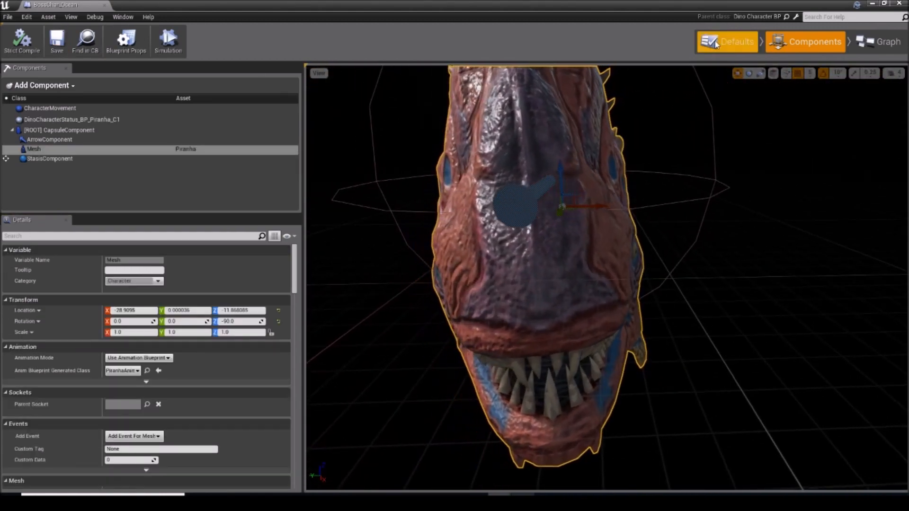
left_click(726, 41)
type("name")
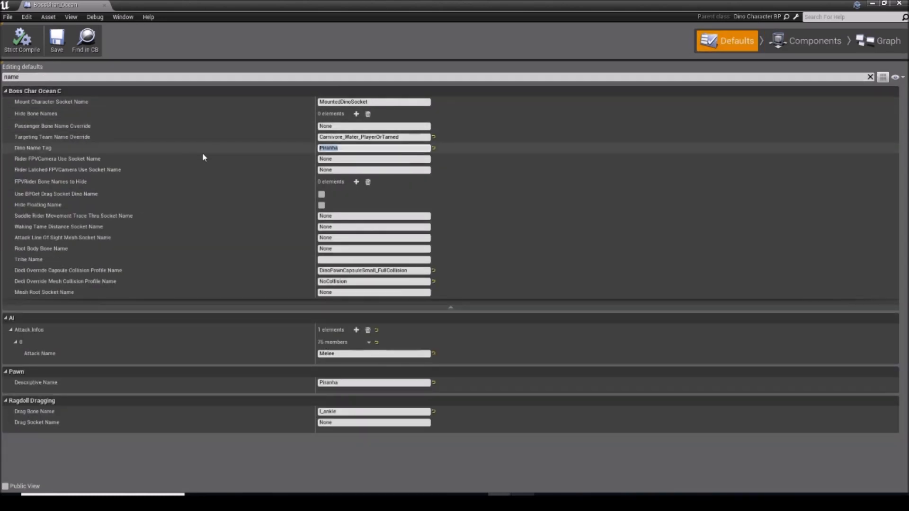
type("Giant Piranha")
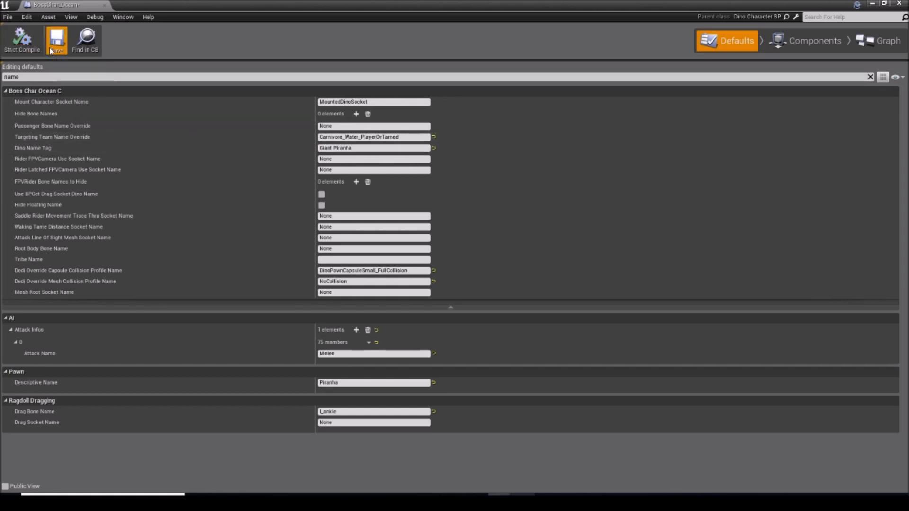
left_click(51, 50)
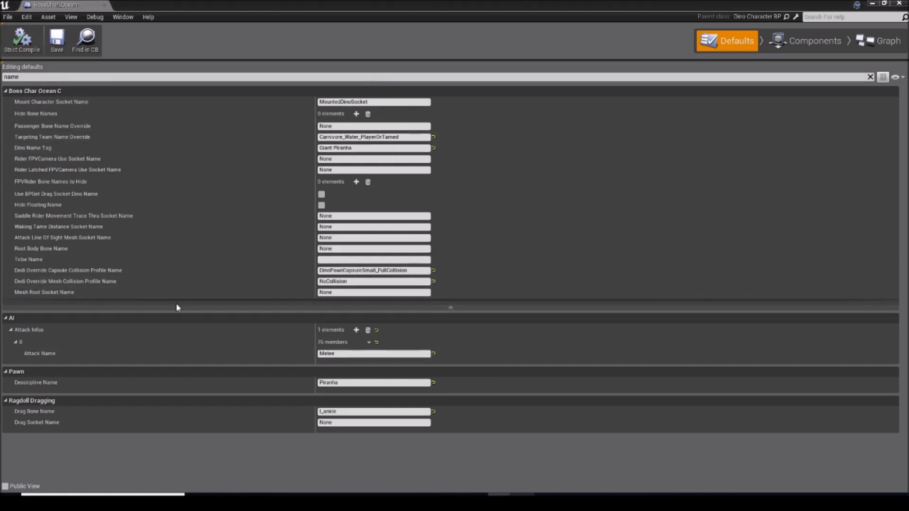
Step: Copy the Dino Name Tag "Giant Piranha" into the pawn's Descriptive Name, save, and close the blueprint editor
left_click(352, 148)
key("ctrl+c")
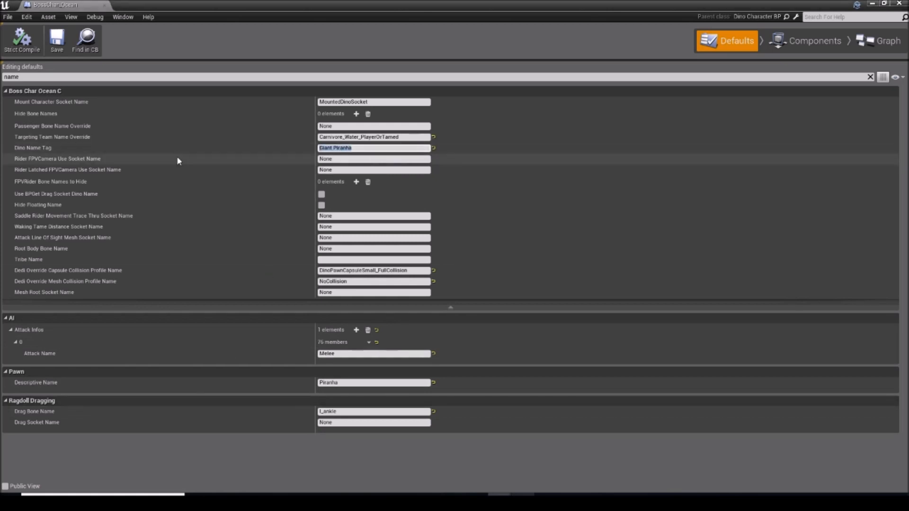
left_click(370, 383)
key("ctrl+v")
key("Return")
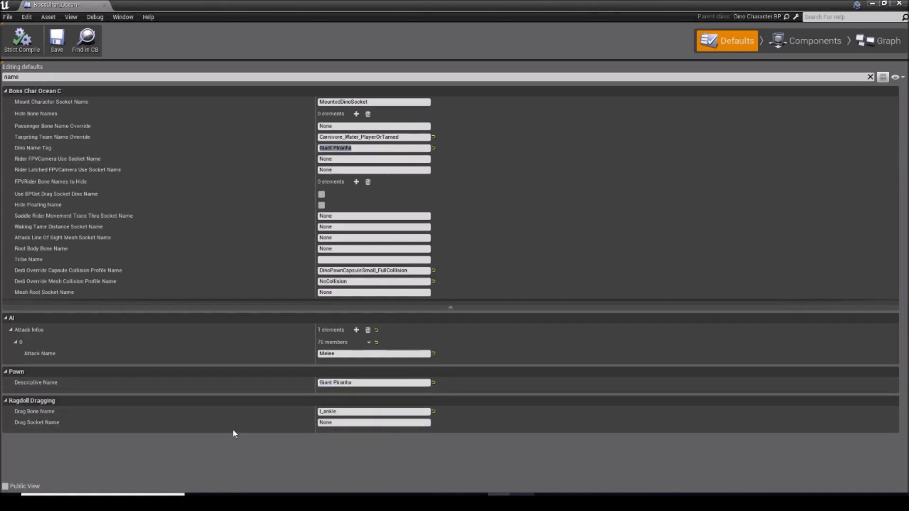
left_click(54, 36)
left_click(899, 3)
Step: Position the MyTestMapArea level view near the ground, facing the small pillar, for a play test
right_click_drag(311, 415, 608, 393)
key("w")
key("w")
key("w")
key("w")
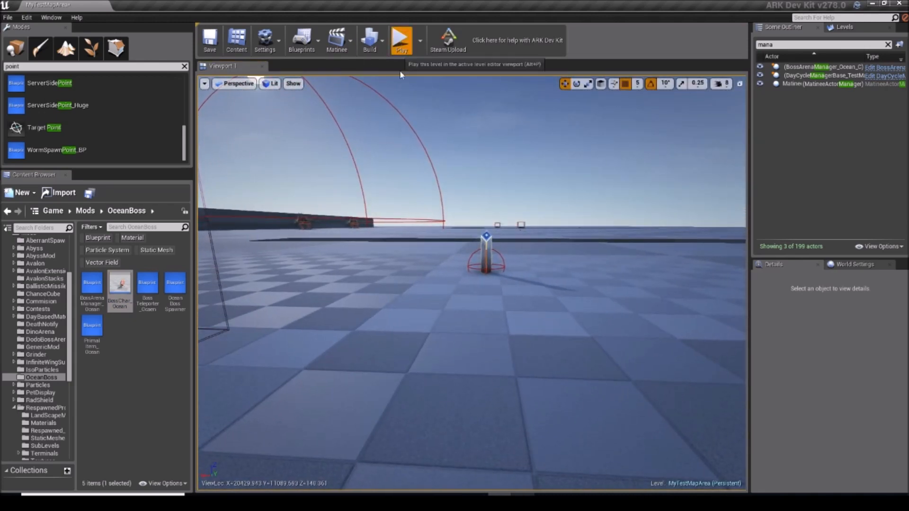
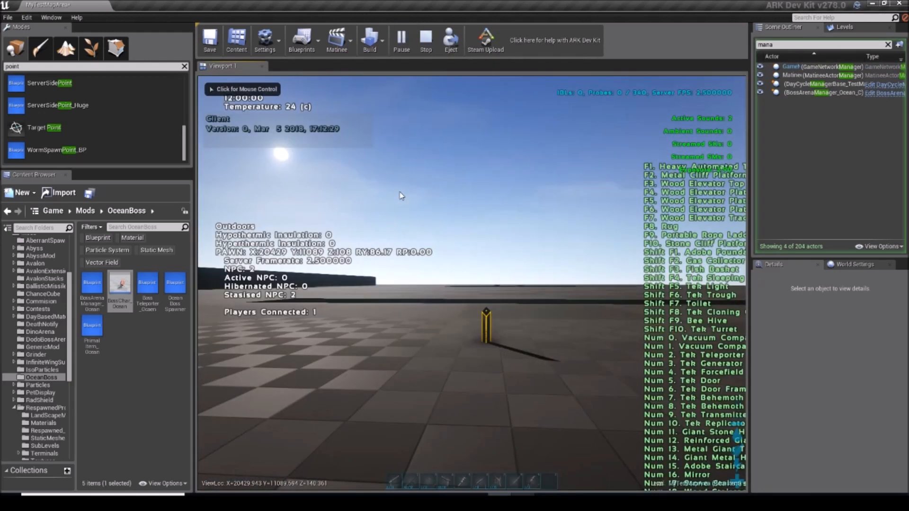
Step: Walk to the Yellow Obelisk Terminal, activate the boss tribute in its inventory to start the arena teleport, and close the inventory
key("w")
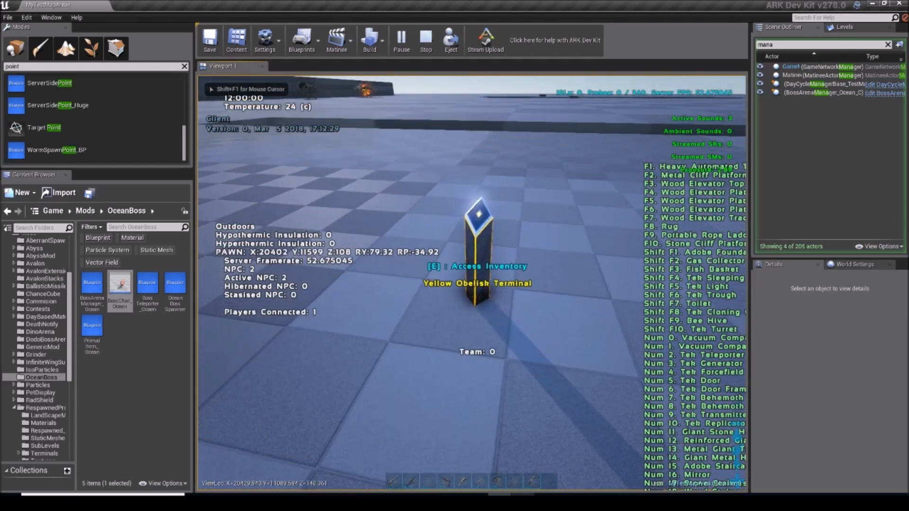
key("e")
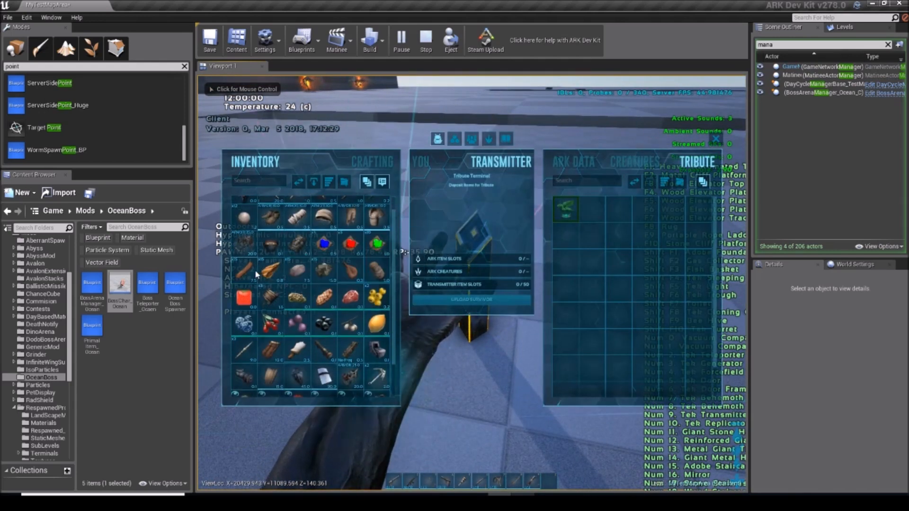
left_click_drag(581, 239, 581, 240)
double_click(556, 203)
key("f")
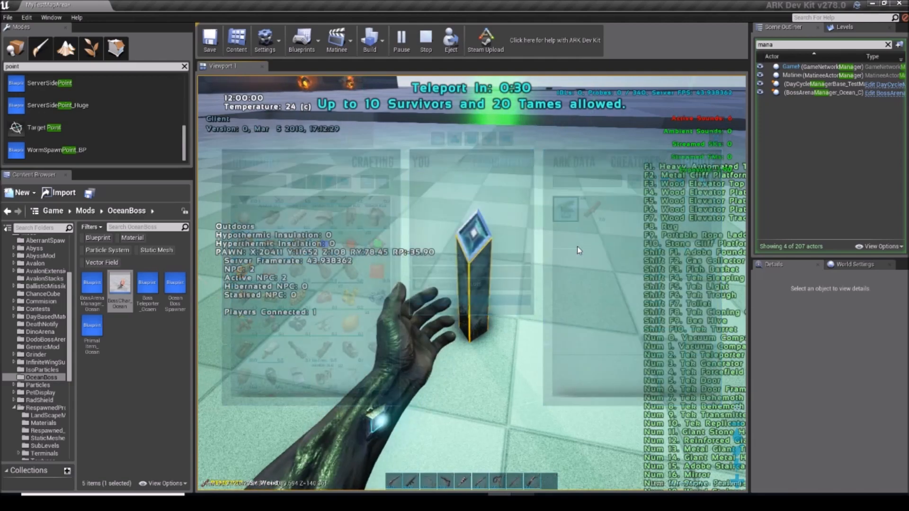
Step: Rerun earlier console commands during the teleport countdown to get into the boss arena
scroll(472, 283, "down", 3)
key("Tab")
key("Up")
key("Up")
key("Return")
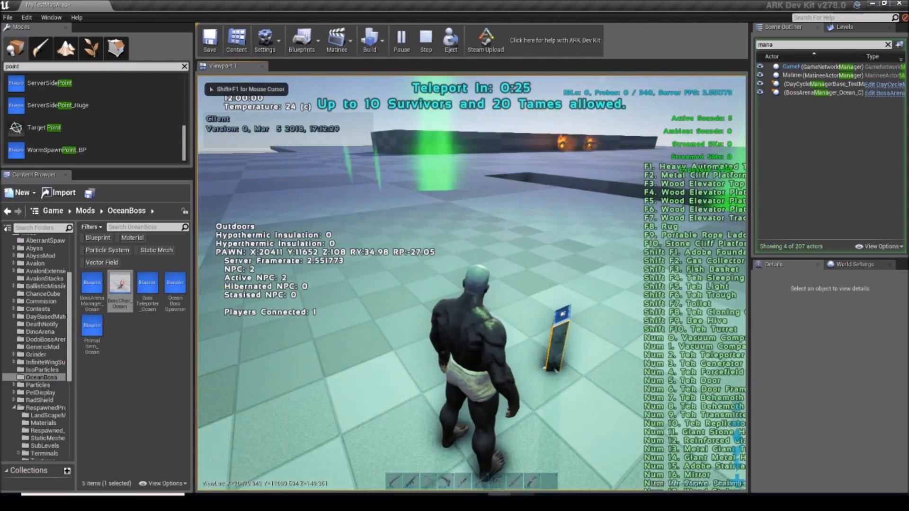
key("Tab")
key("Up")
key("Up")
key("Return")
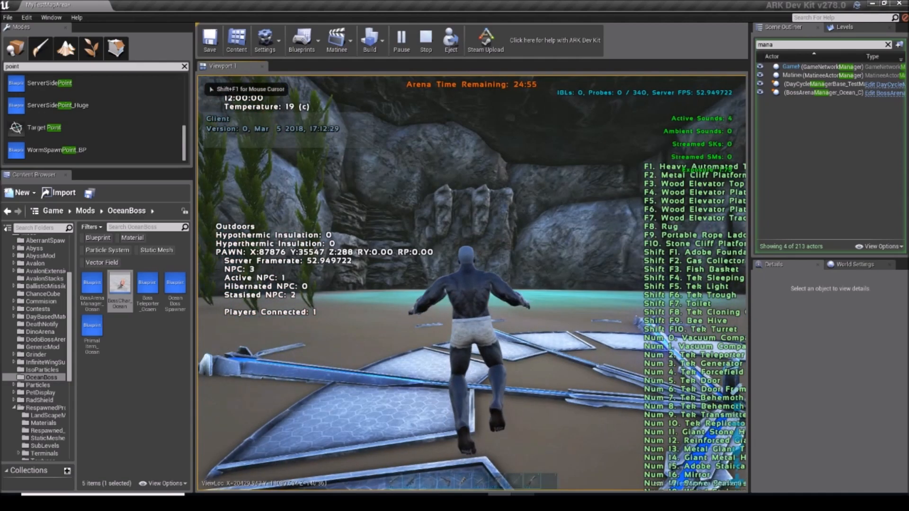
Step: Cross the arena's central platform toward the carved rock wall and rerun the last console command
key("w")
scroll(472, 284, "up", 3)
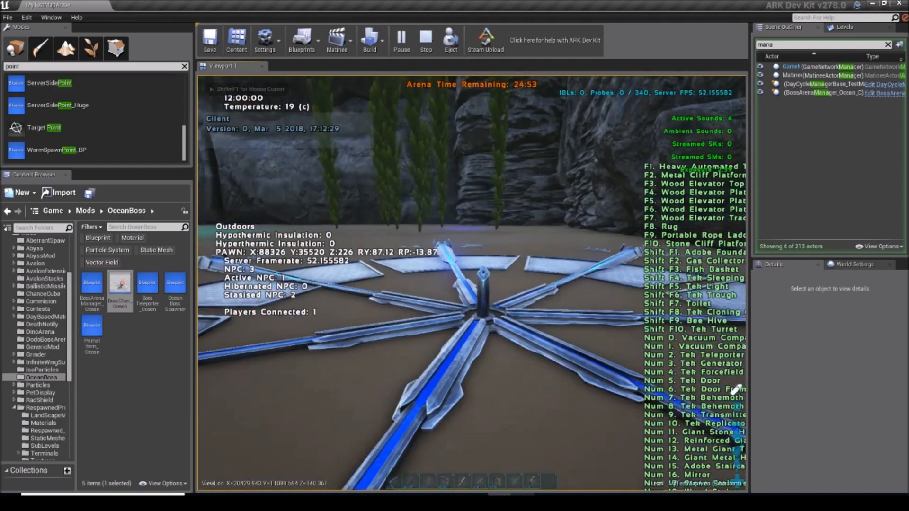
key("w")
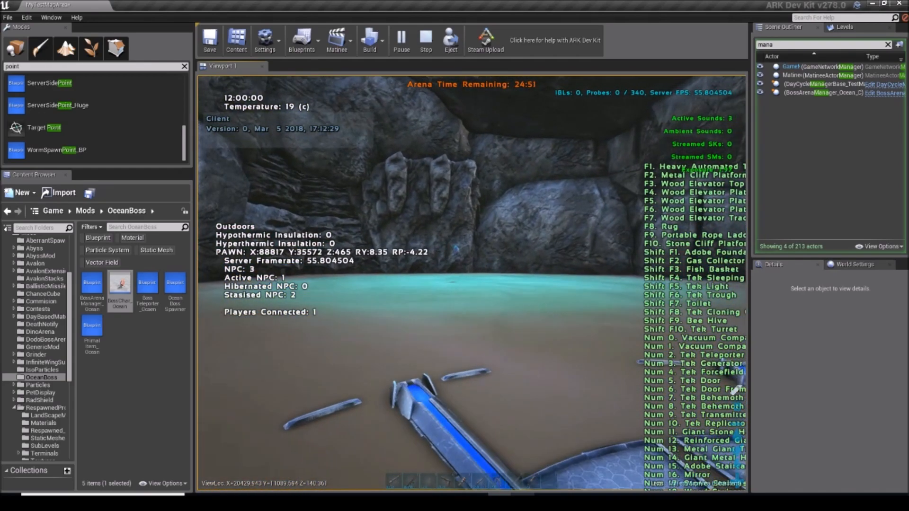
key("Tab")
key("Up")
key("Return")
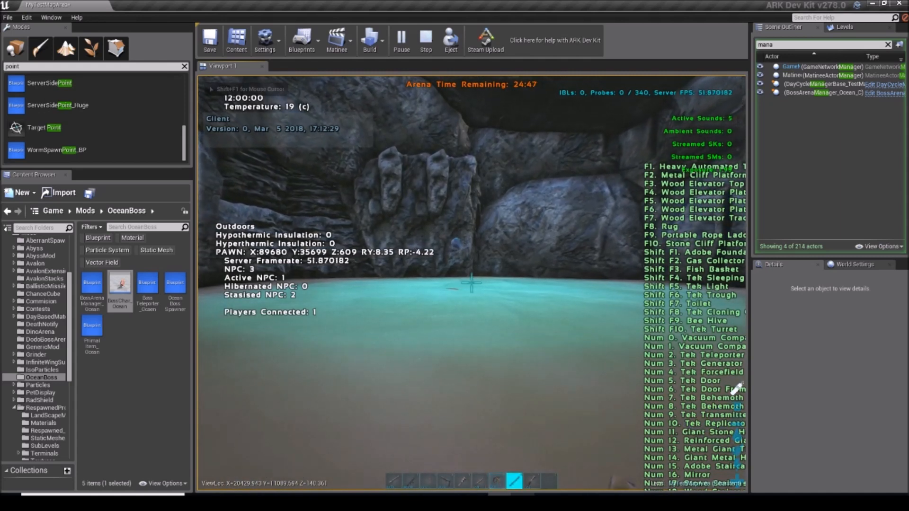
Step: Swim across the arena with the sword in hand to reach the Giant Piranha in front of the carved rock wall
scroll(471, 284, "down", 1)
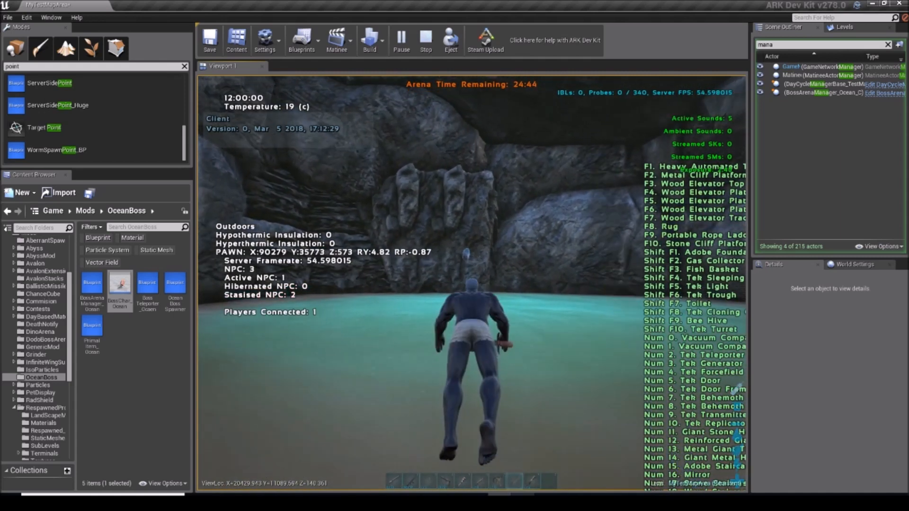
scroll(471, 283, "up", 1)
scroll(472, 283, "down", 1)
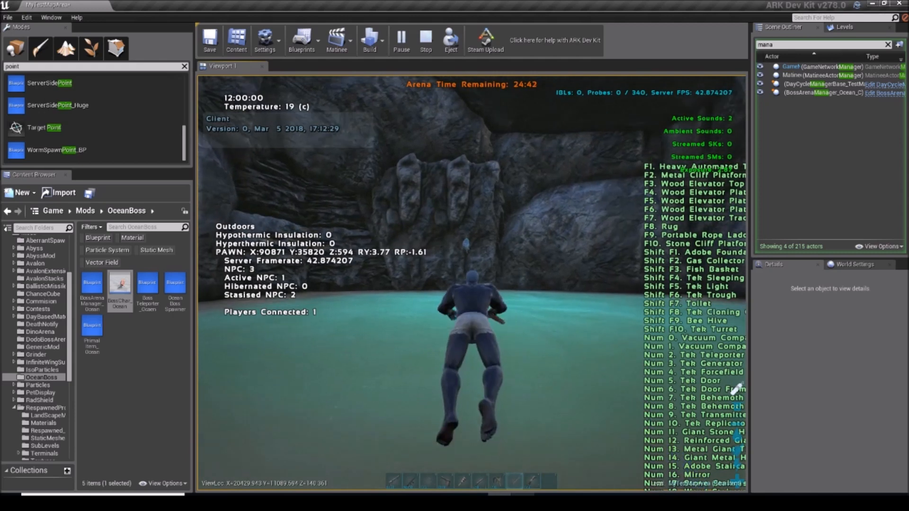
key("w")
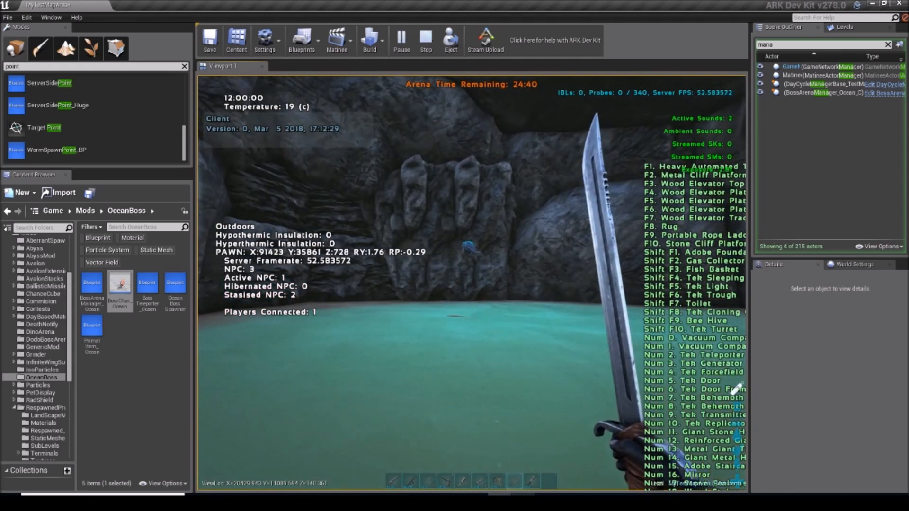
key("w")
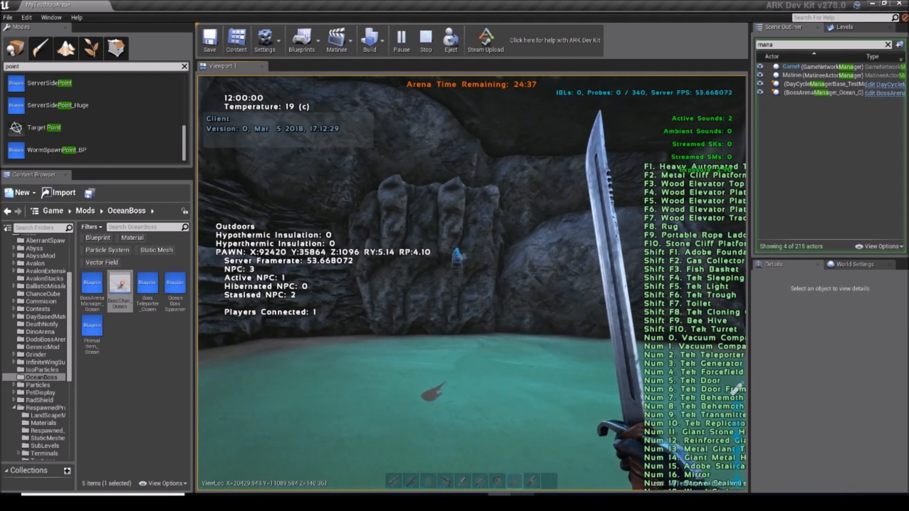
scroll(472, 283, "down", 1)
key("w")
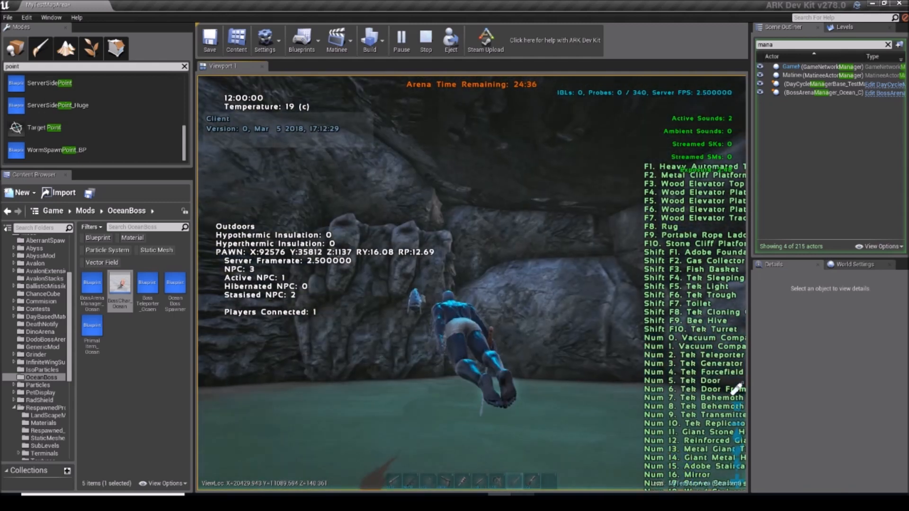
scroll(472, 283, "up", 1)
key("w")
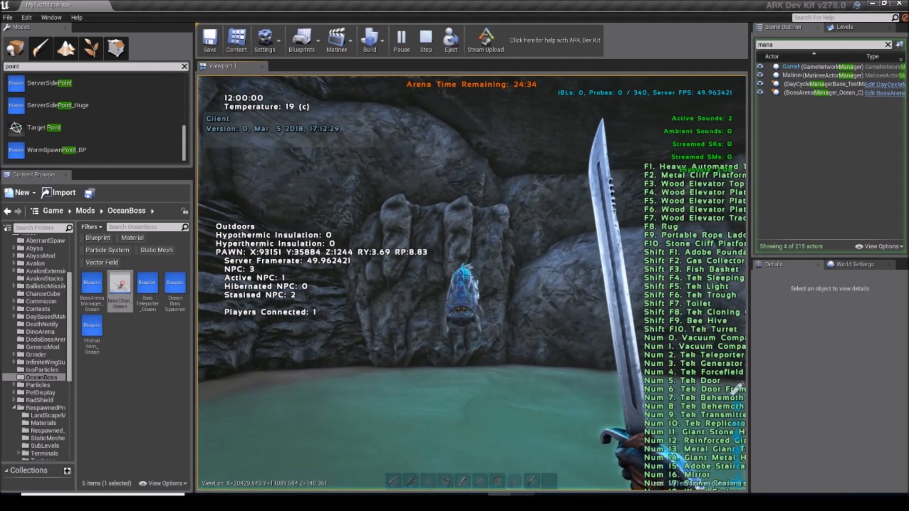
Step: Attack the Giant Piranha repeatedly with the sword until it dies, testing the minion spawning on damage
left_click(472, 284)
scroll(471, 283, "down", 1)
left_click(471, 283)
key("w")
left_click(471, 284)
key("w")
left_click(472, 284)
left_click(471, 283)
left_click(472, 283)
left_click(472, 283)
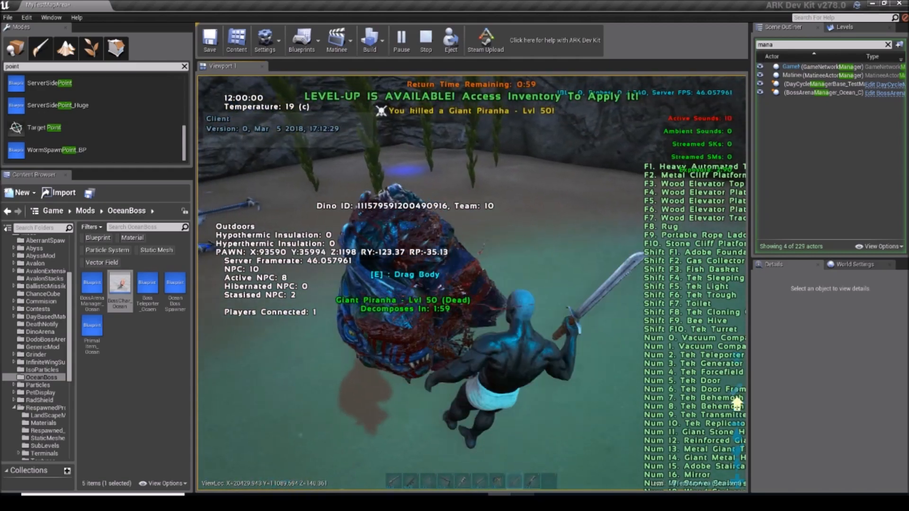
Step: Swim from the boss's death spot toward the blue glow on the arena floor, briefly equipping the slingshot
key("w")
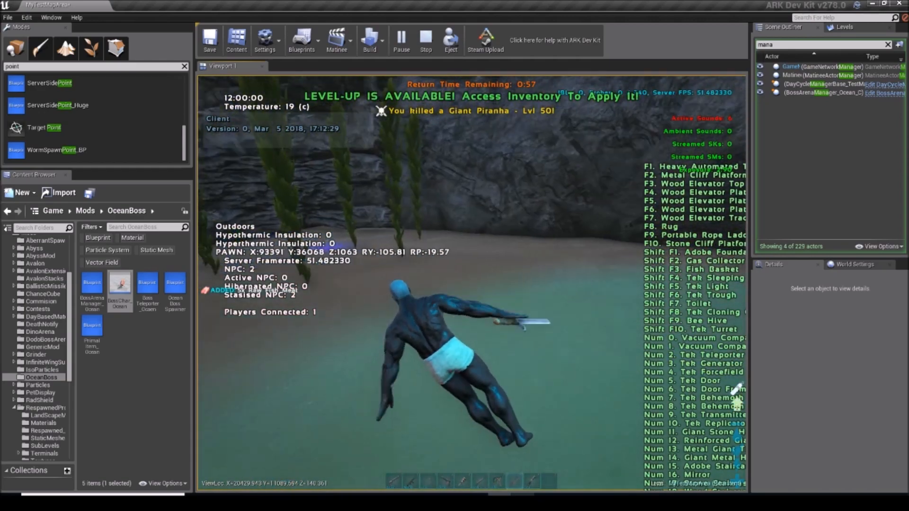
key("k")
key("w")
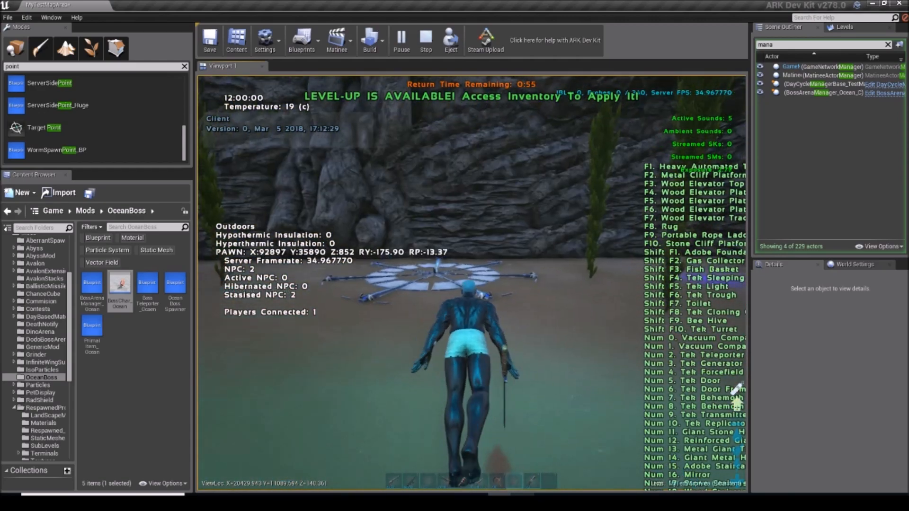
key("w")
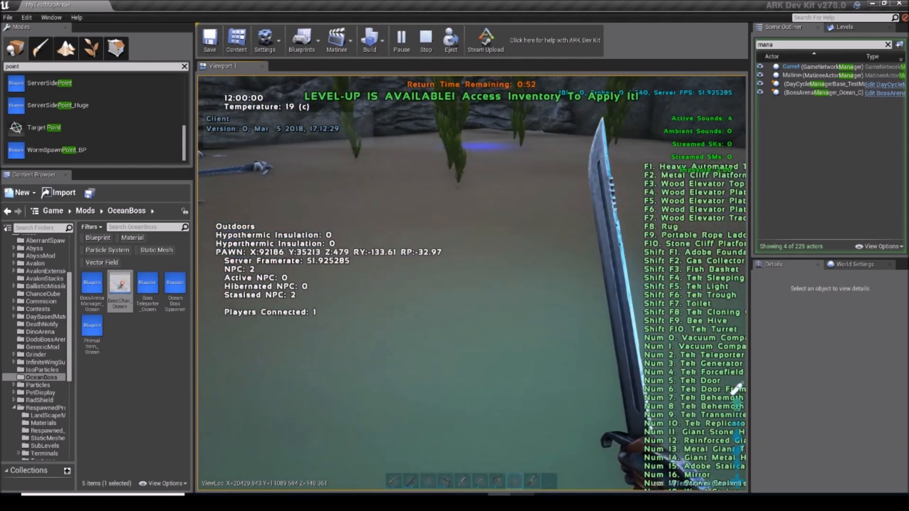
key("7")
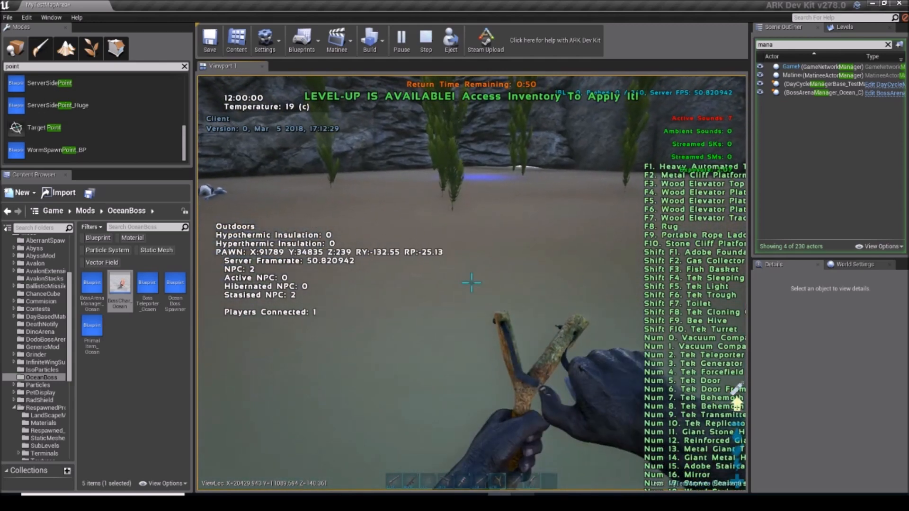
key("w")
key("7")
scroll(472, 283, "down", 2)
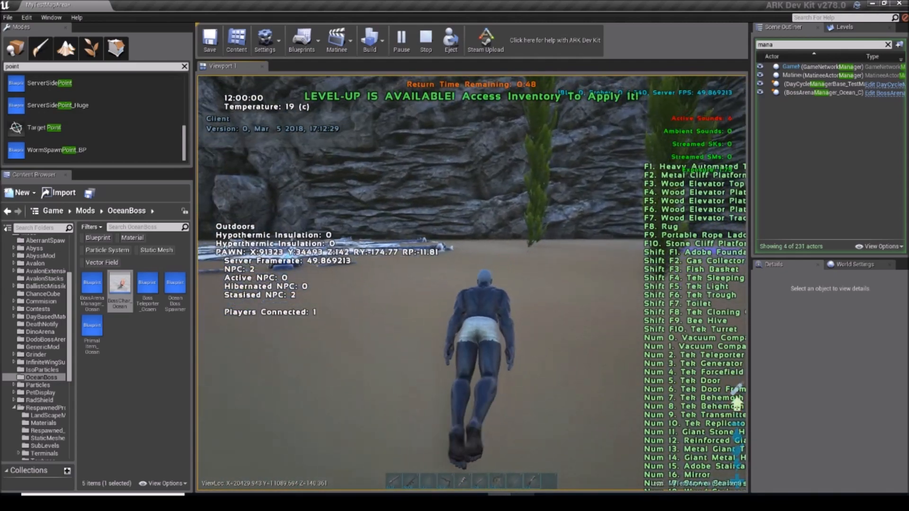
key("w")
key("w")
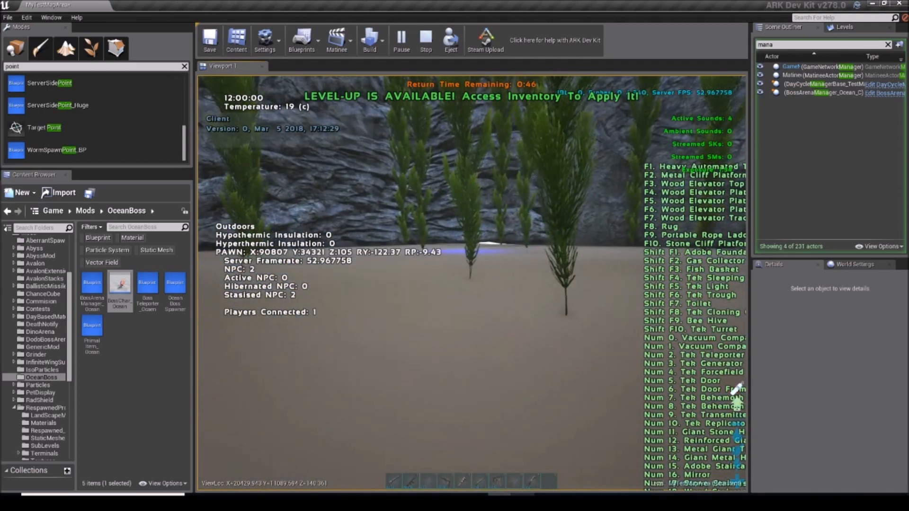